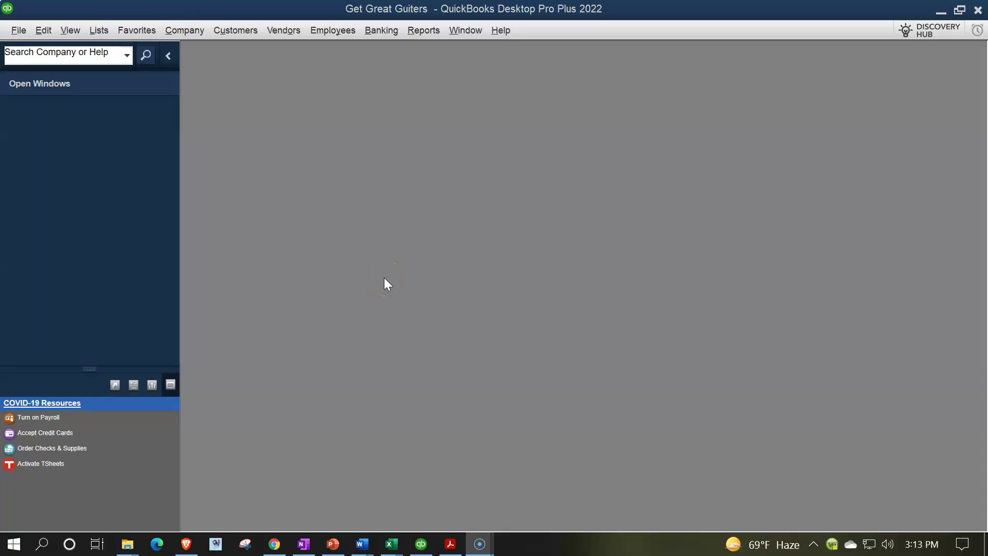
Step: Show the open window list and open the company Home Page in a maximized window
left_click(70, 29)
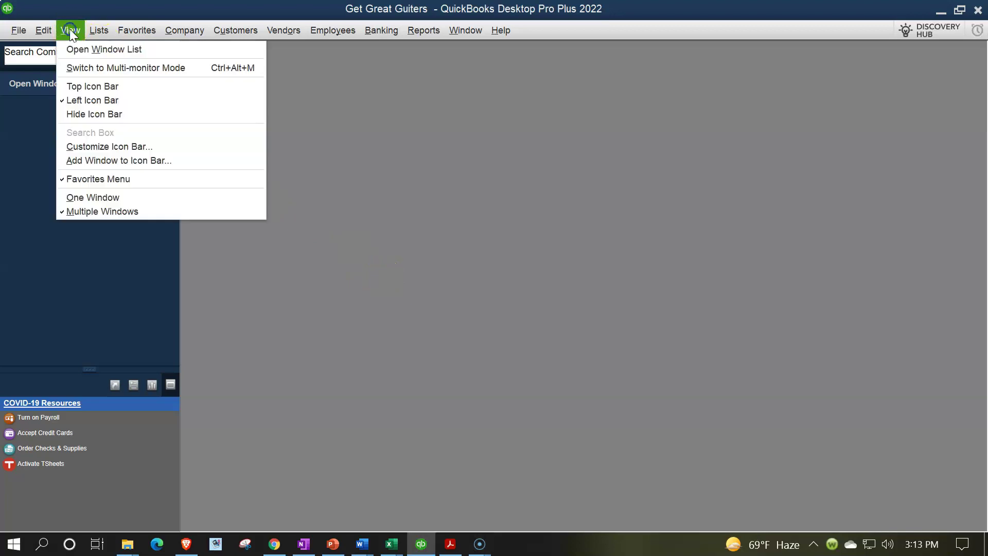
left_click(72, 47)
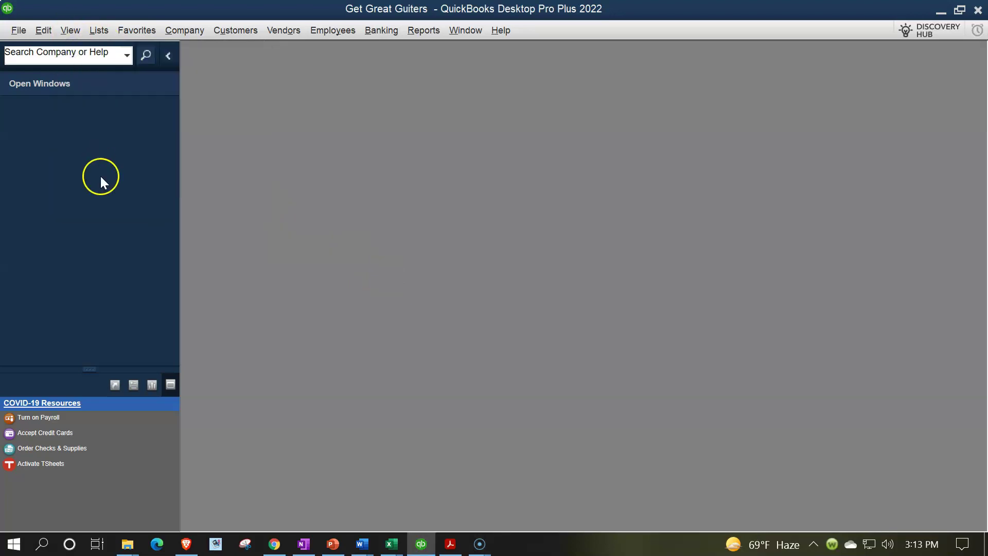
left_click(190, 38)
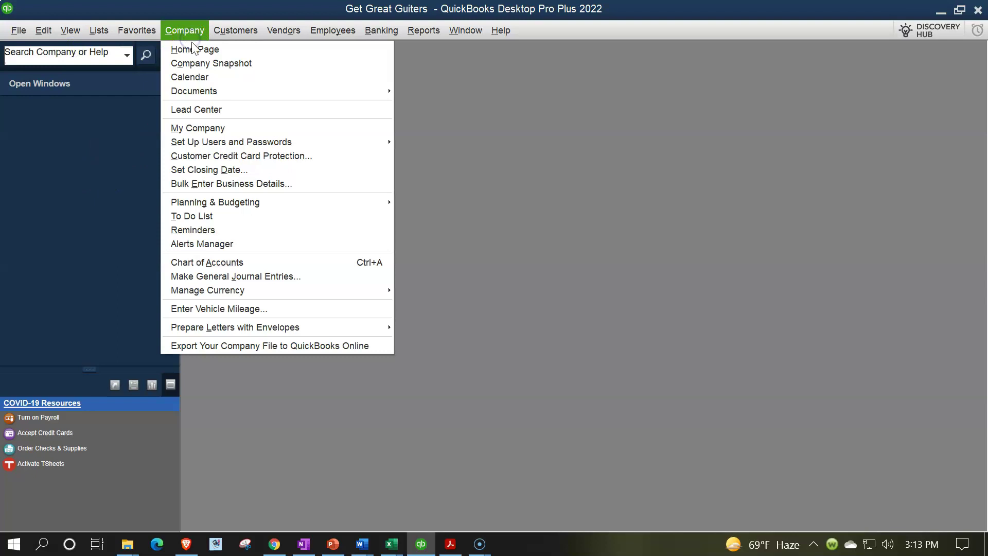
left_click(191, 46)
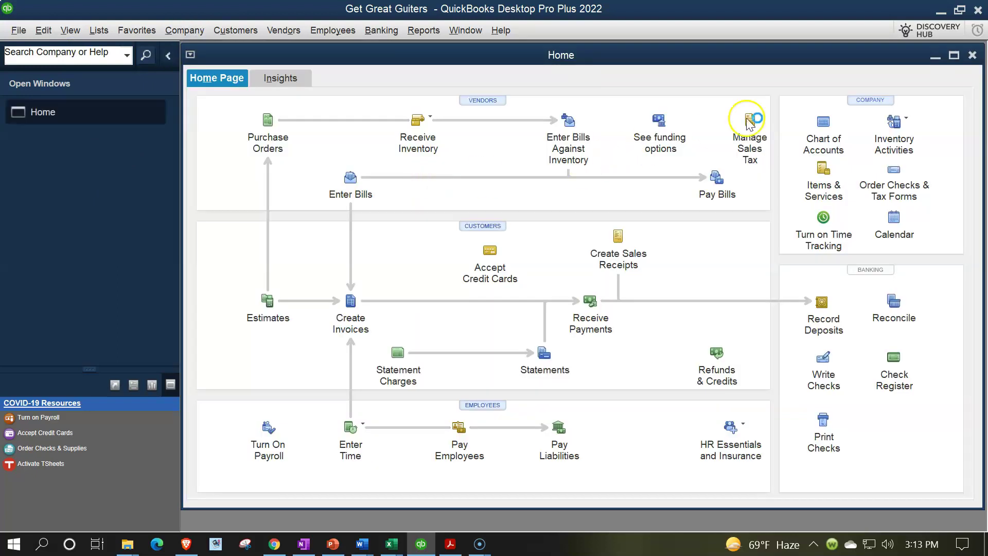
left_click(955, 56)
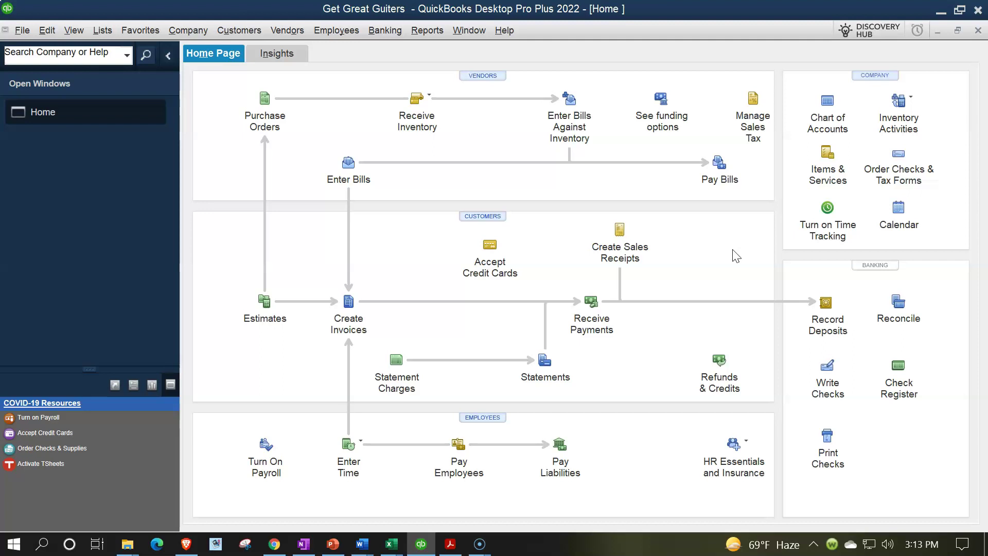
Step: Review the beginning balances trial balance PDF in Acrobat Reader, including the Inventory Asset line, and return to QuickBooks
left_click(359, 324)
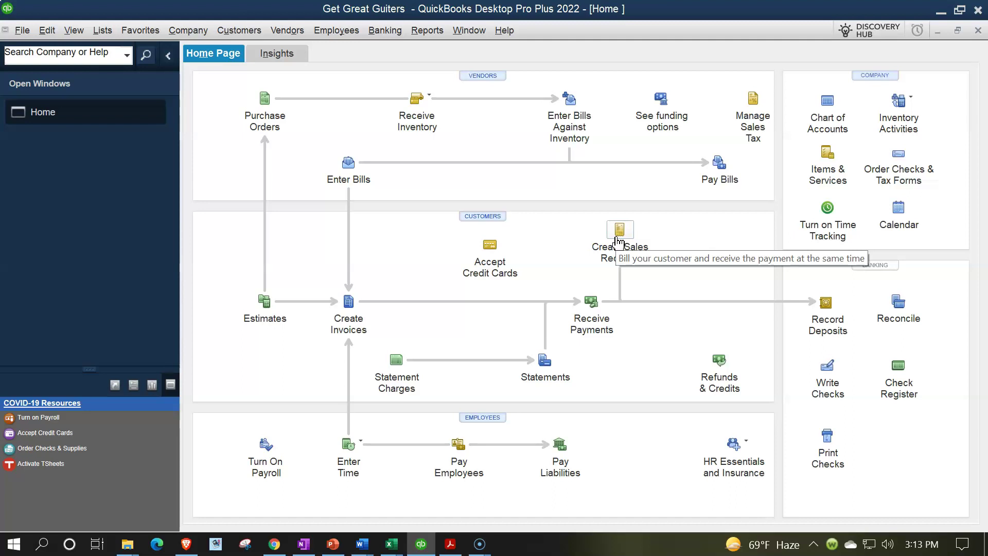
left_click(618, 242)
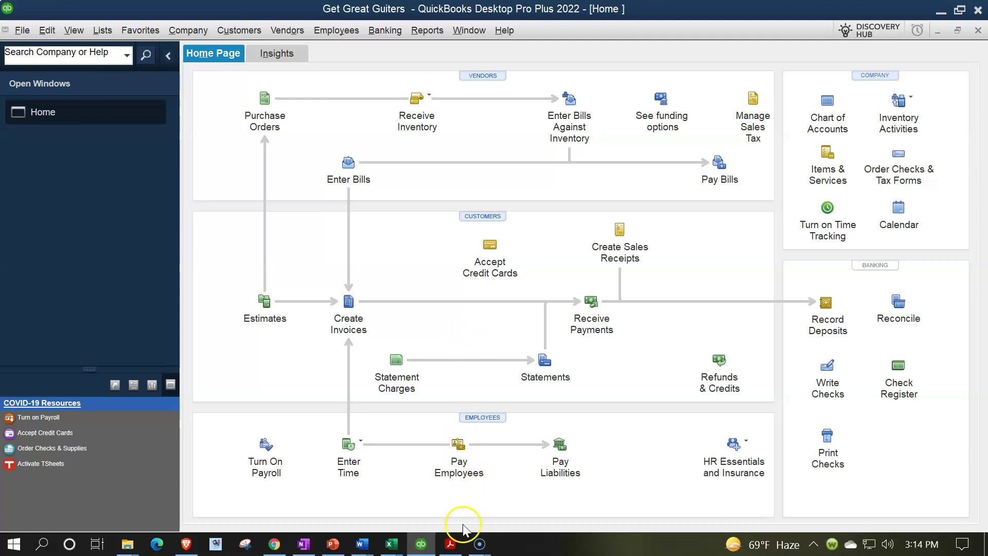
left_click(450, 543)
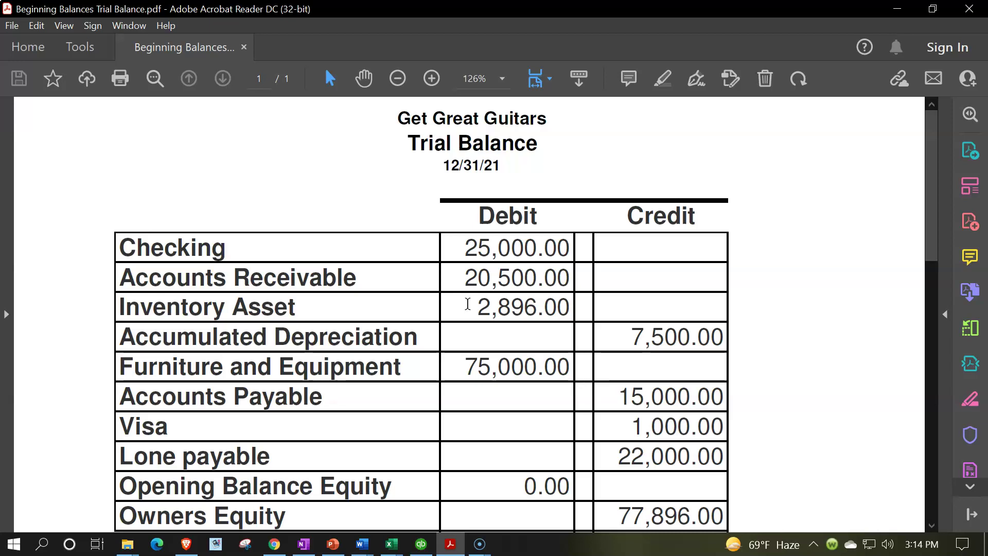
key("alt+Tab")
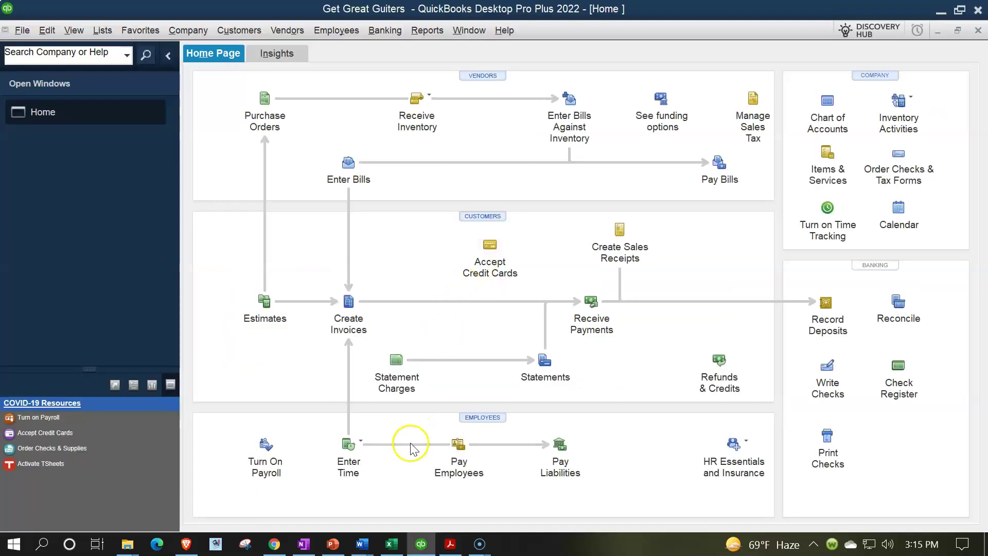
Step: Switch to Excel and review the inventory items worksheet across its columns, from Item Name through Asset Account
left_click(393, 543)
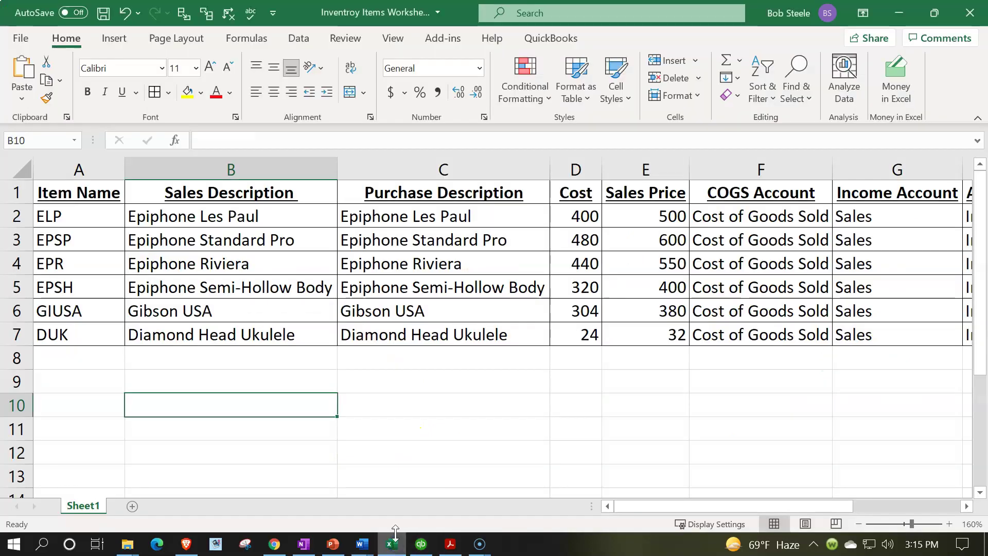
left_click(216, 311)
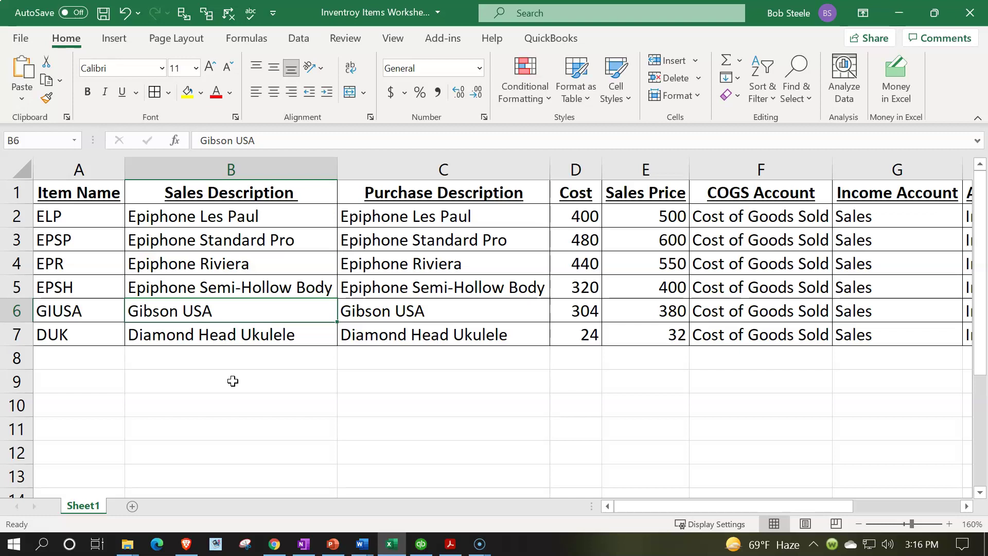
left_click(92, 225)
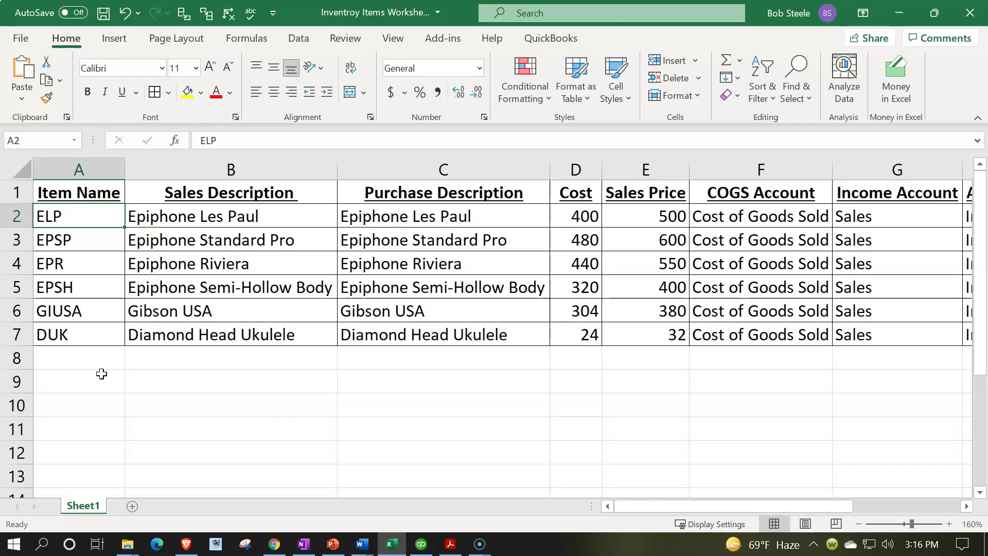
key("Up")
key("Right")
key("Right")
key("Right")
key("Right")
key("Right")
key("Right")
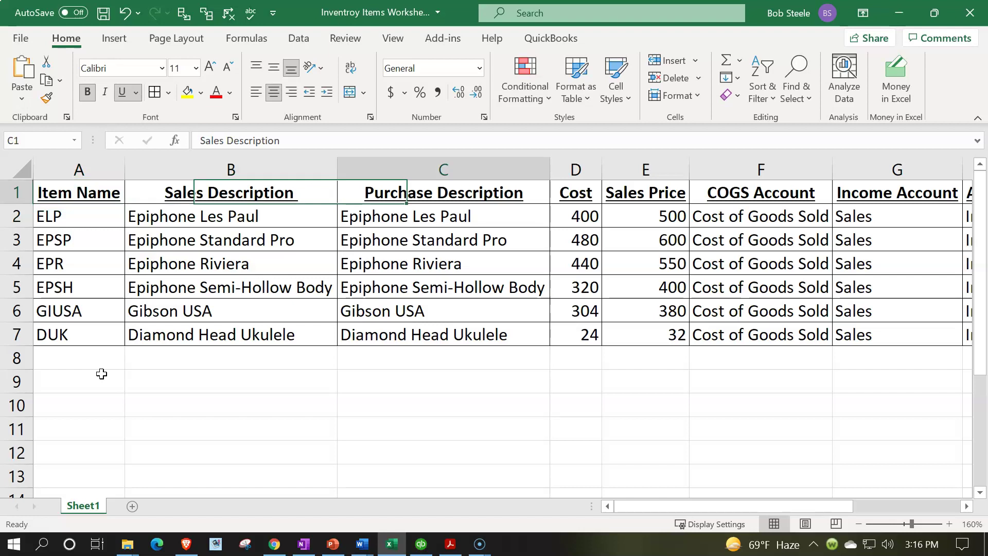
key("Right")
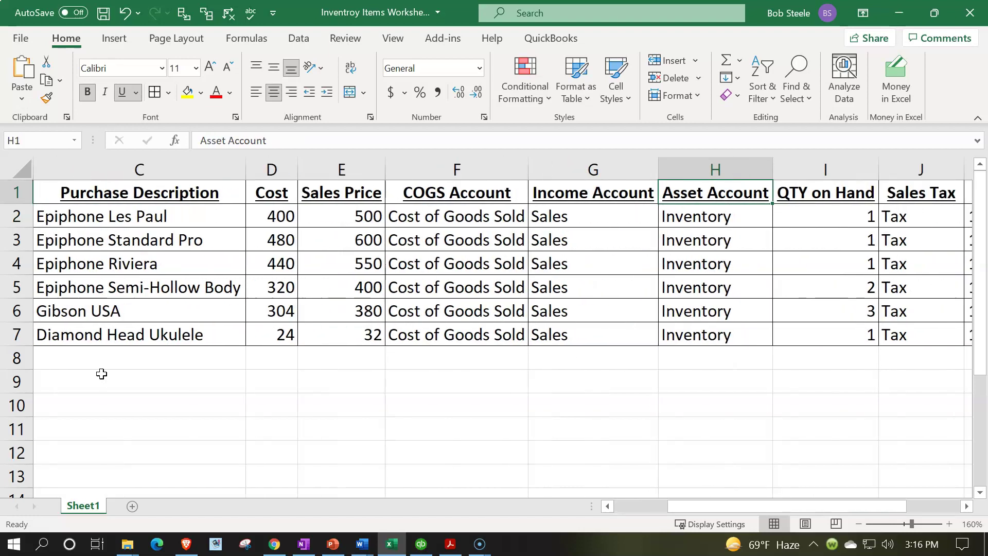
key("Left")
key("Left")
key("Left")
key("Left")
key("Left")
key("Left")
key("Left")
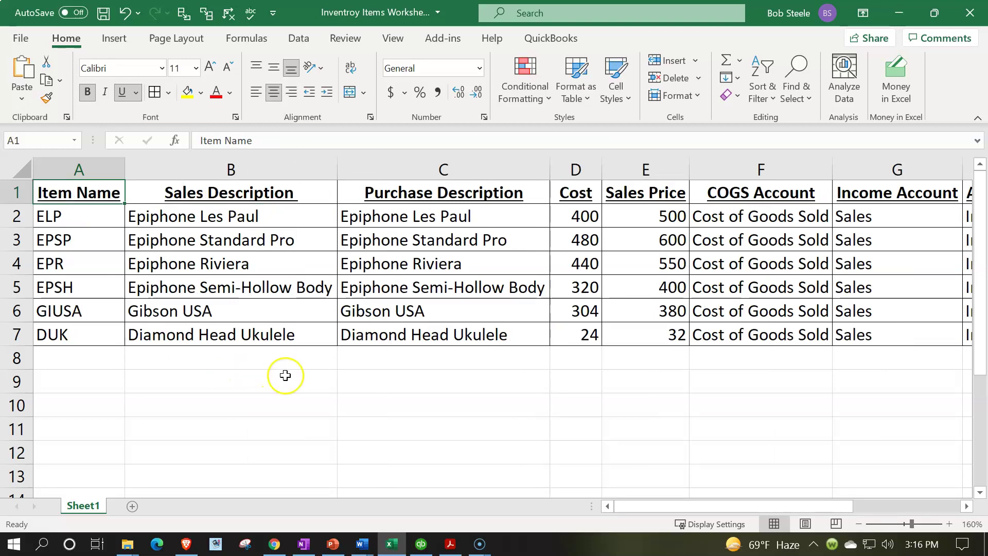
Step: Switch back to QuickBooks, open the Item List and collapse the open windows sidebar
left_click(421, 545)
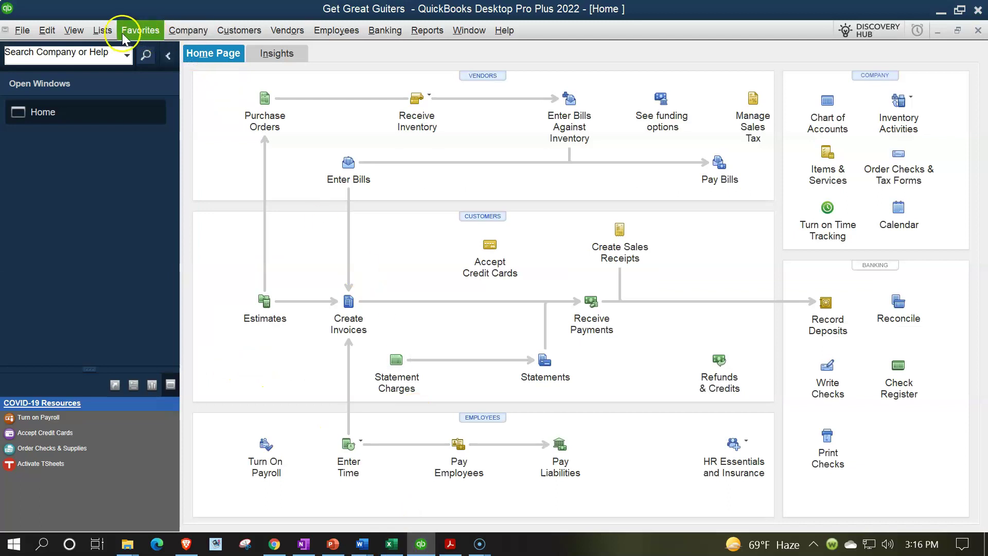
left_click(102, 30)
left_click(111, 65)
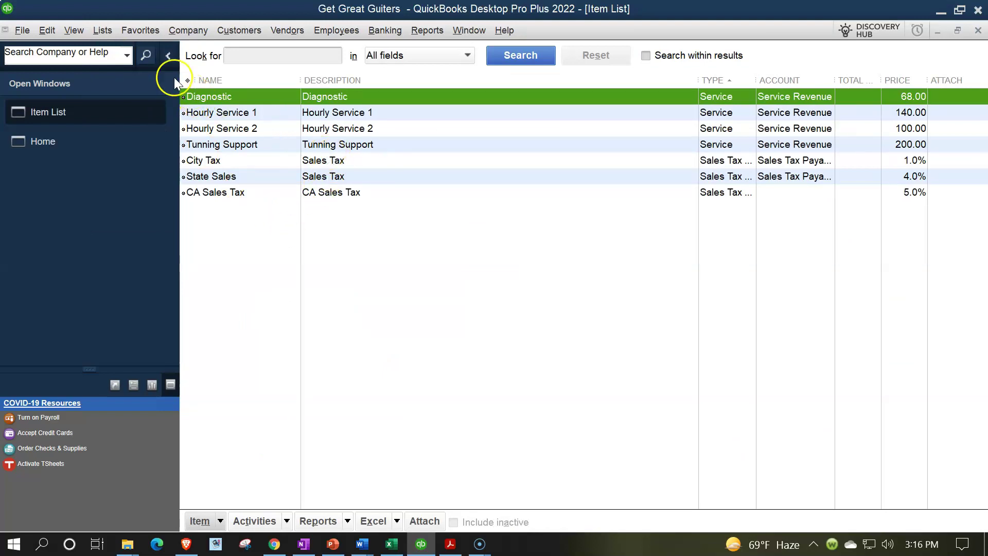
left_click(167, 56)
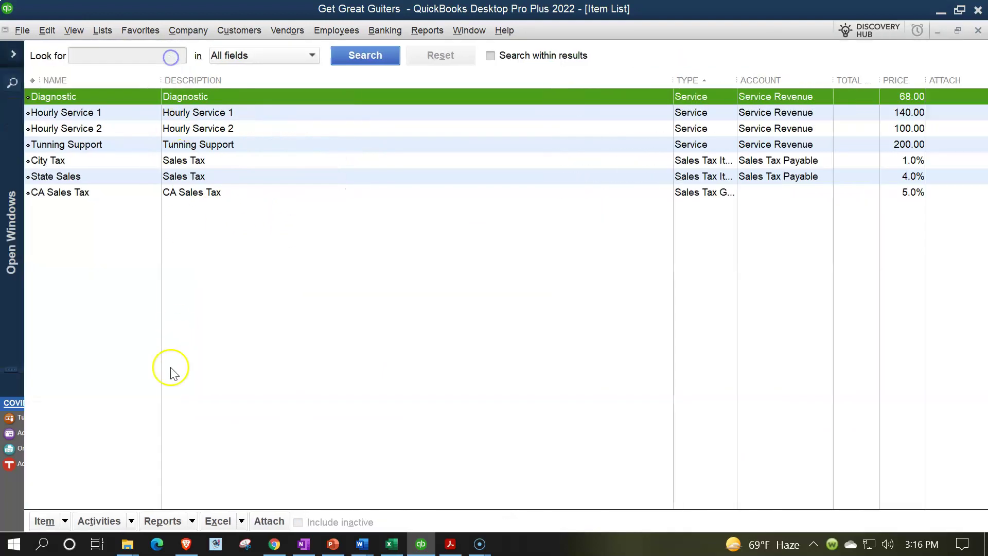
Step: Start a new item from the Item List with the type Inventory Part
left_click(65, 520)
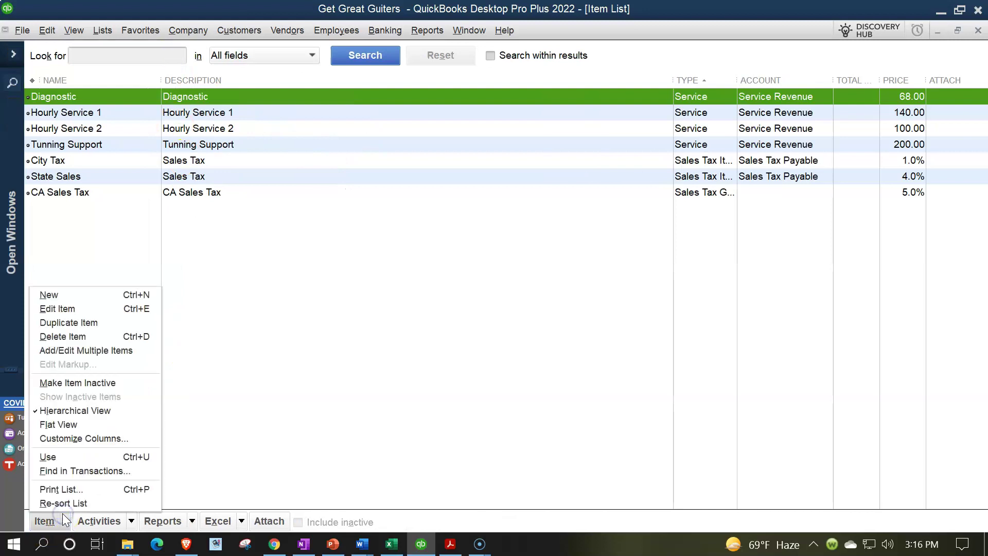
left_click(82, 291)
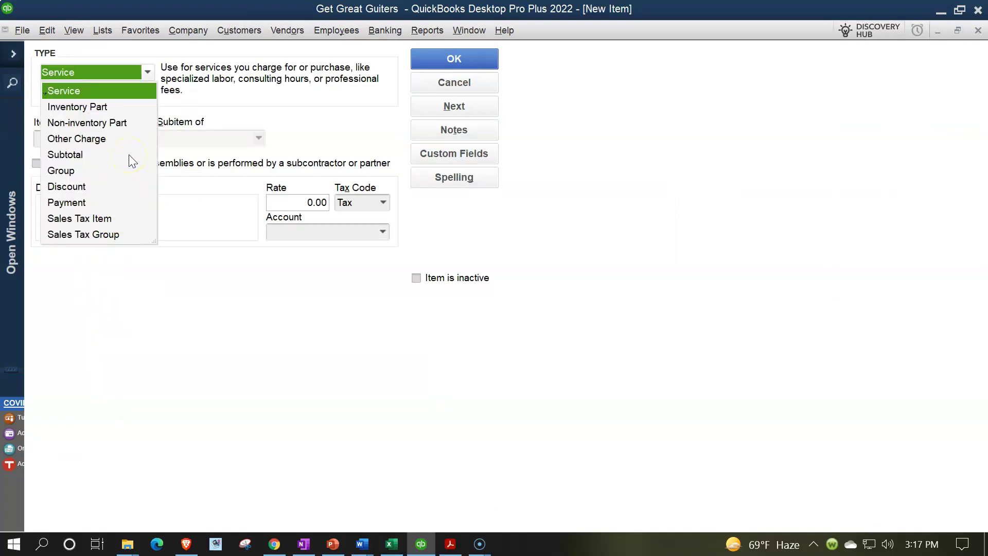
left_click(92, 110)
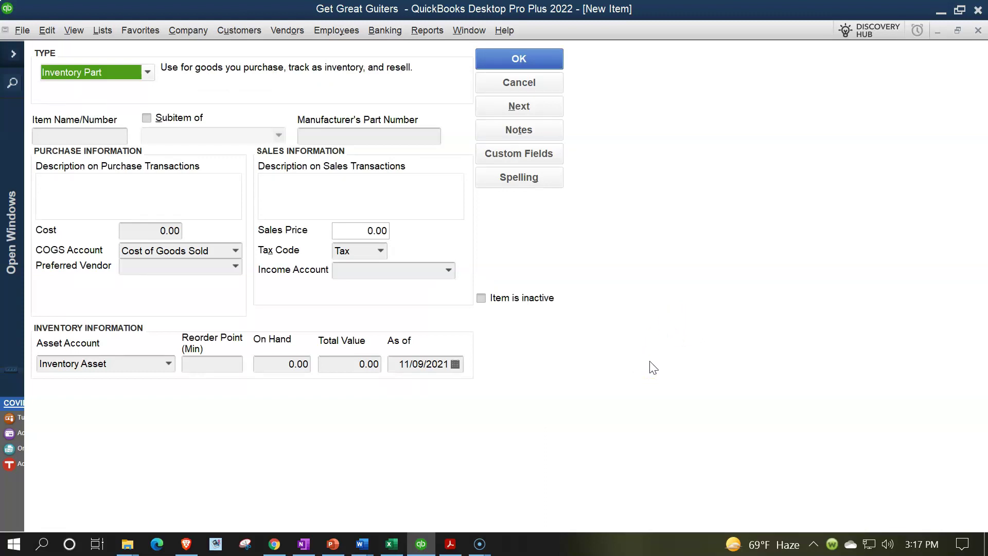
Step: Examine the new item's name, part number, purchase and sales description, cost, preferred vendor and tax code fields
left_click(58, 139)
left_click(343, 136)
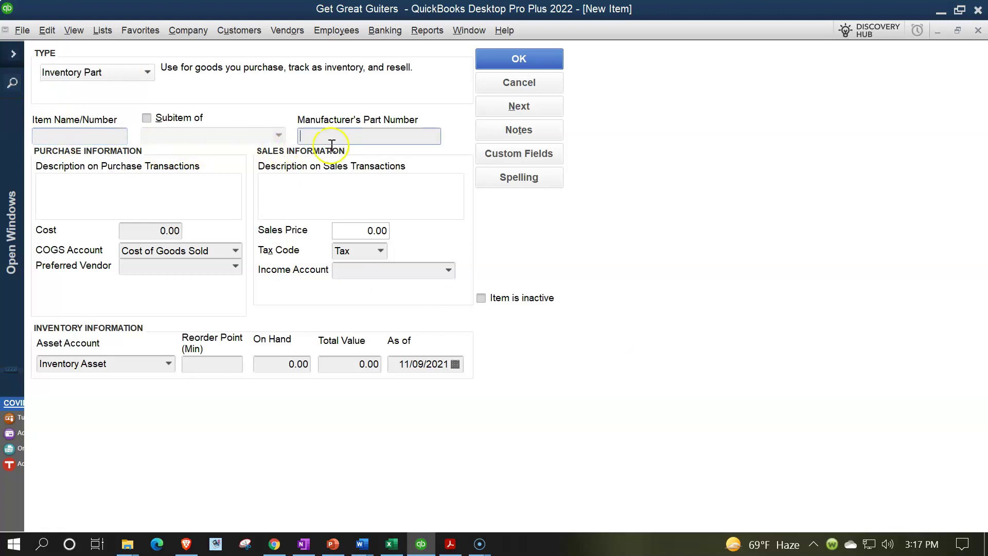
left_click(169, 193)
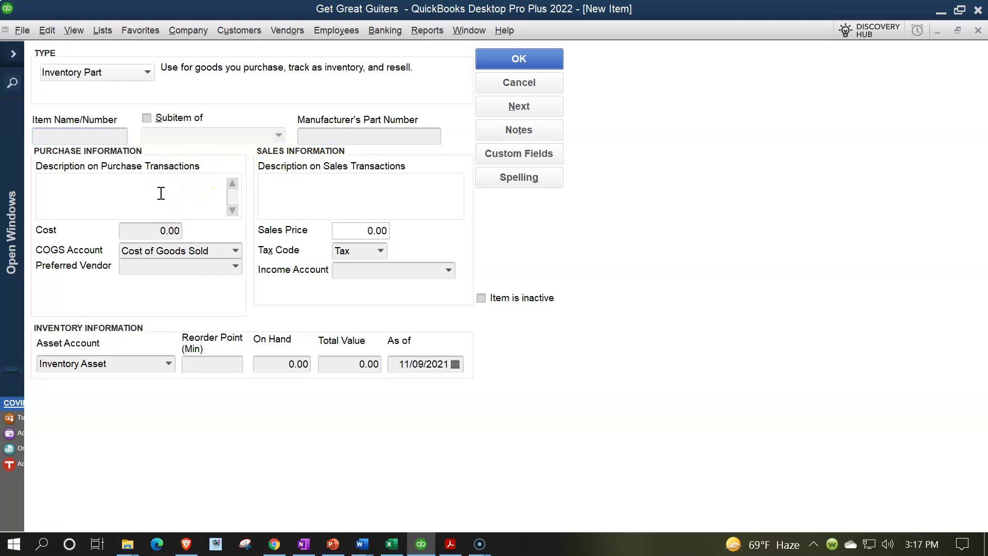
left_click(311, 195)
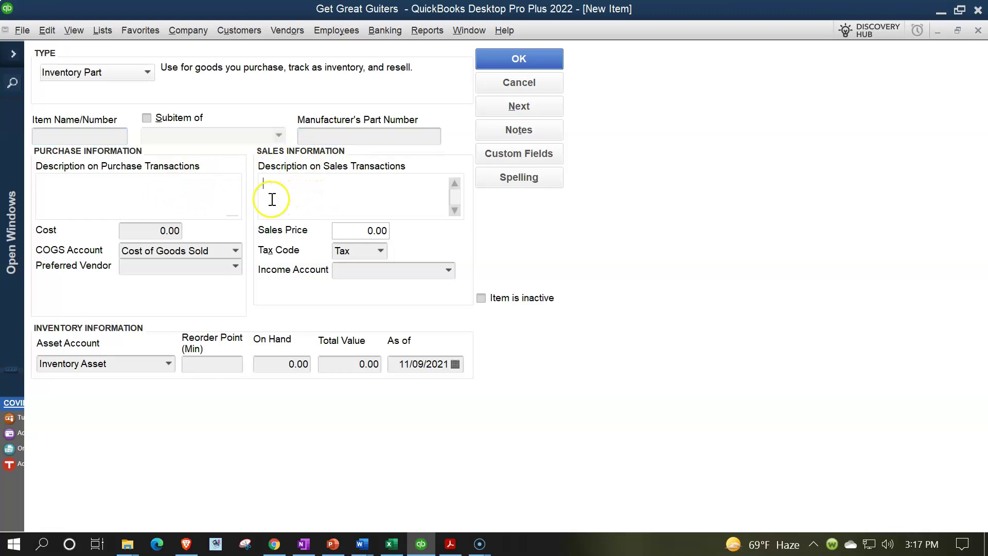
left_click(195, 227)
left_click(236, 267)
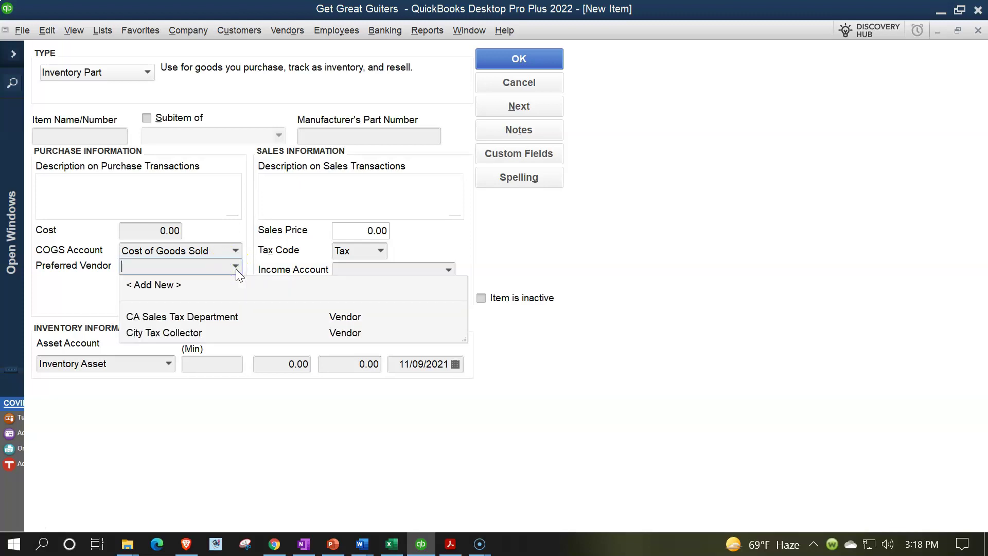
left_click(319, 188)
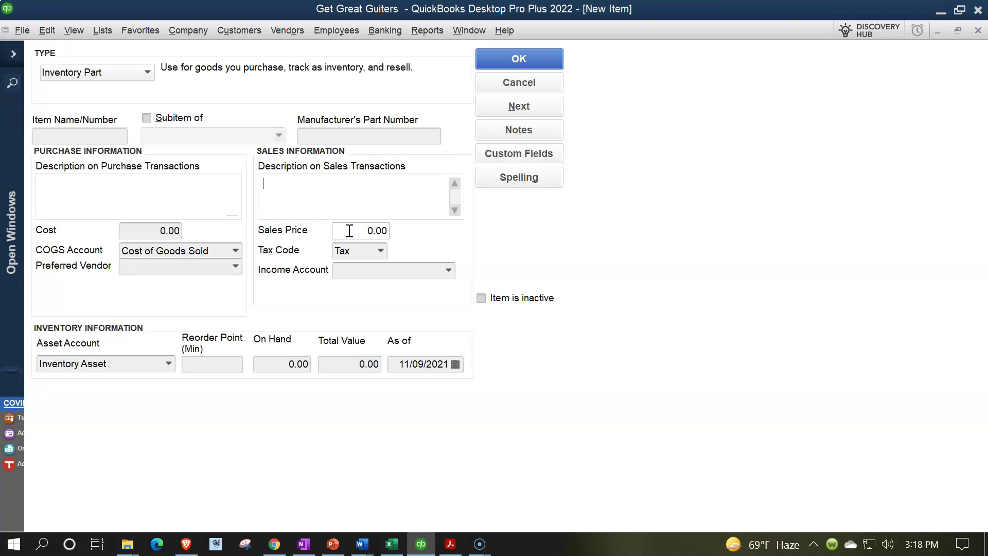
left_click(381, 251)
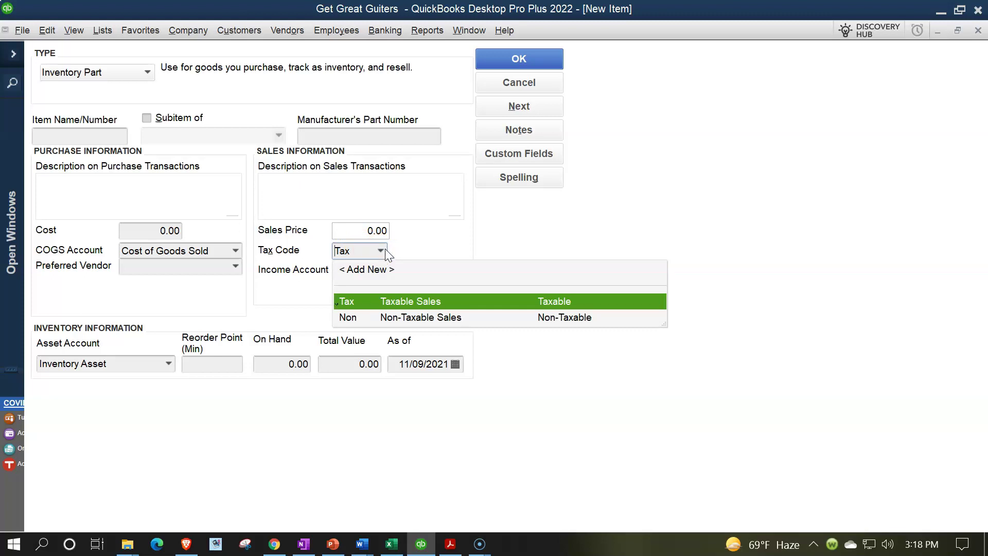
left_click(385, 249)
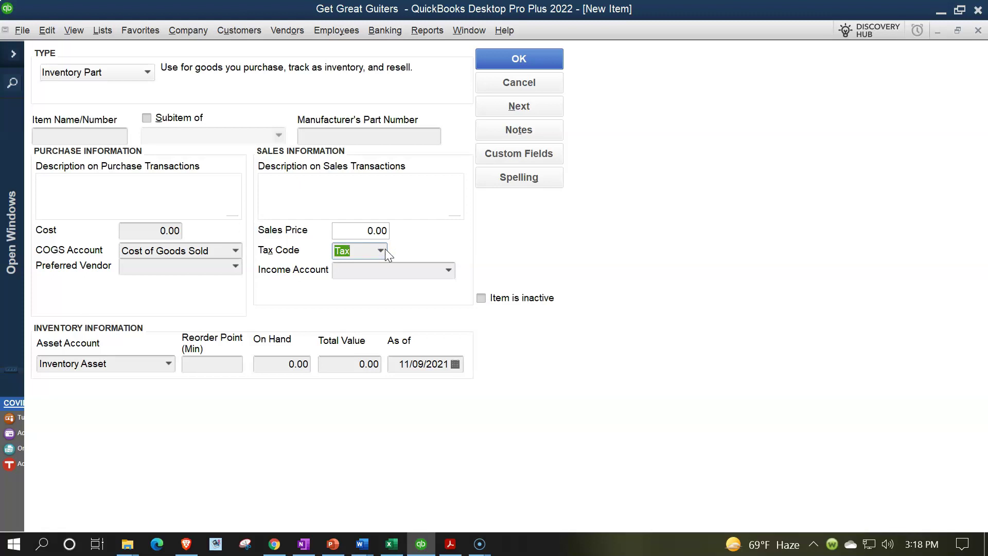
Step: Examine the account choices for the new item's income account and asset account
left_click(448, 271)
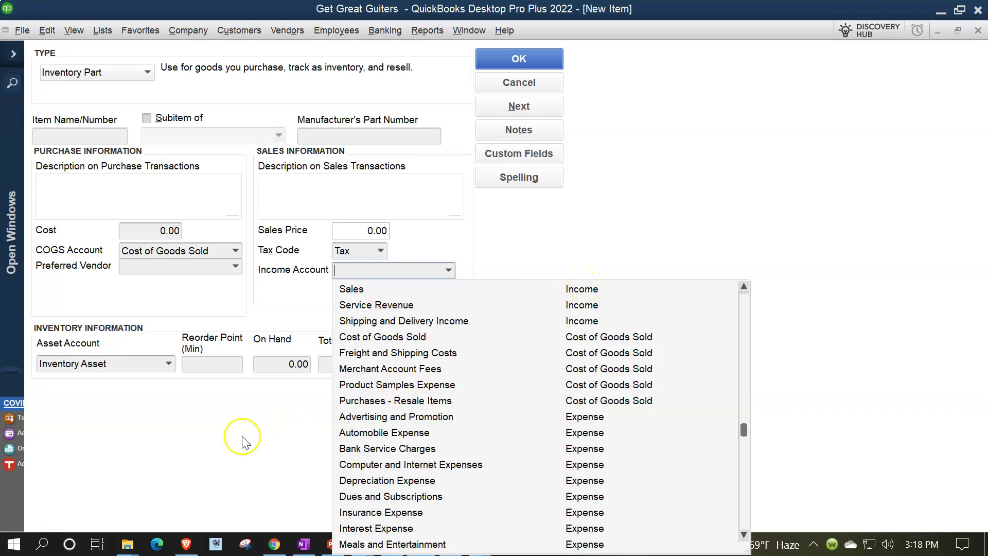
left_click(183, 455)
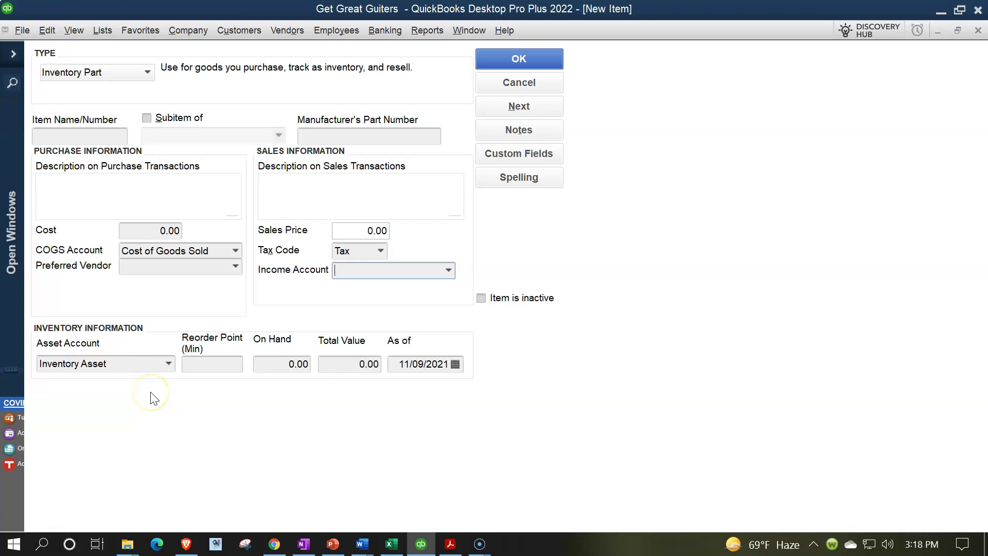
left_click(169, 364)
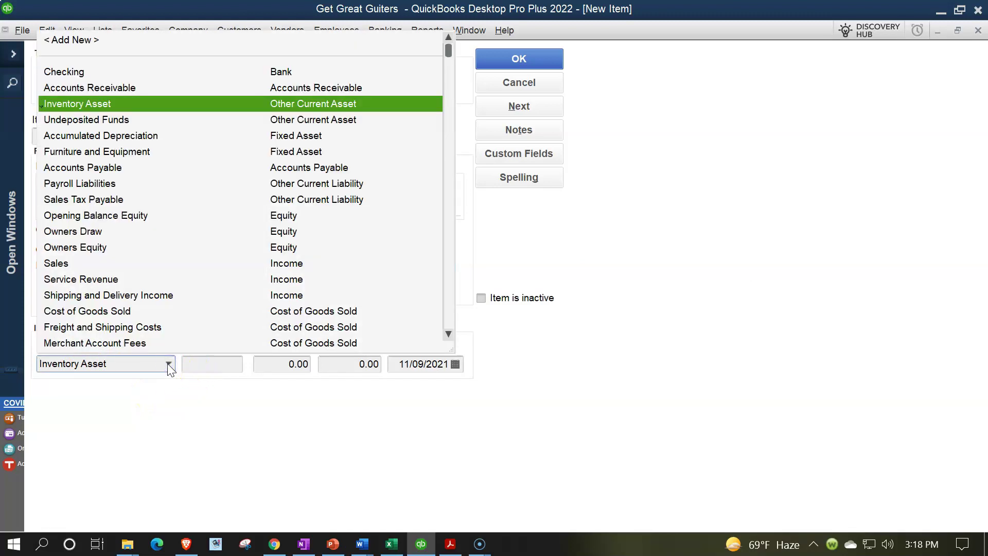
left_click(168, 364)
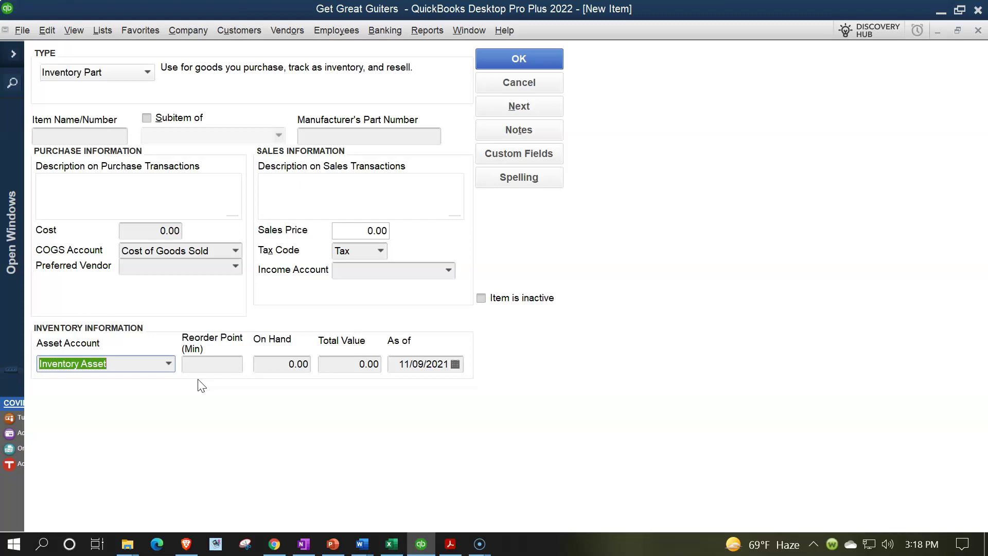
Step: Close the new item form without saving the changes
left_click(272, 402)
left_click(977, 32)
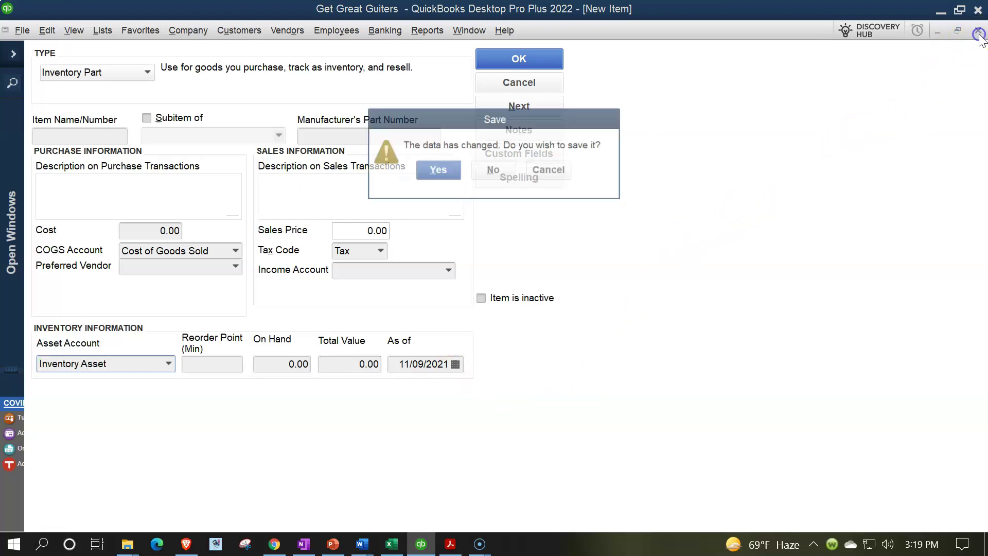
left_click(498, 173)
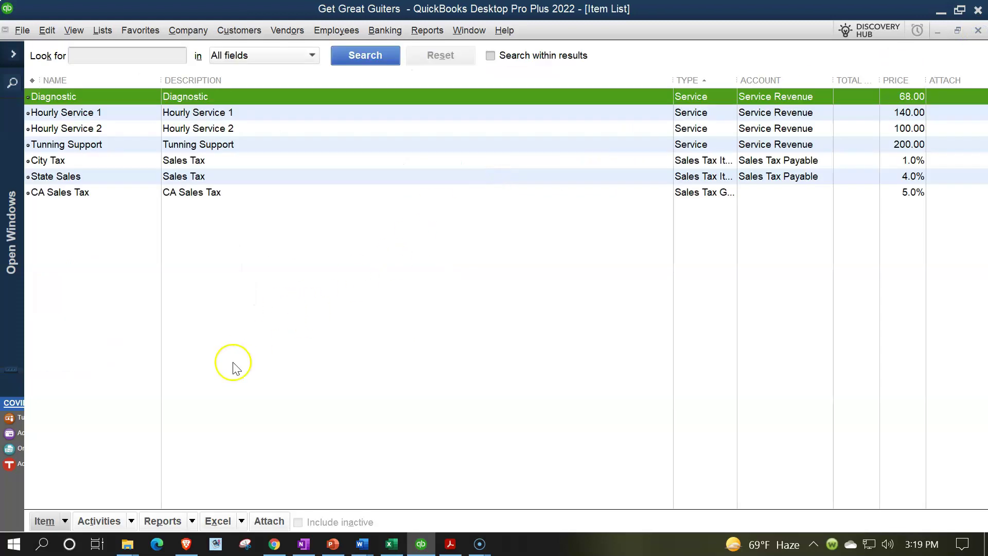
Step: Open the Add/Edit Multiple Items grid from the Item List and set its list to Inventory Parts
left_click(66, 520)
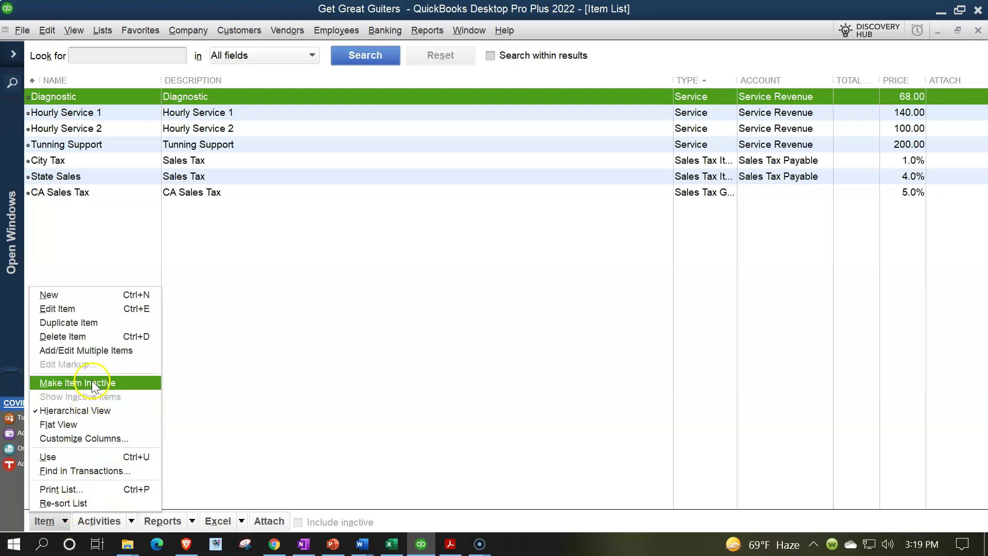
left_click(91, 353)
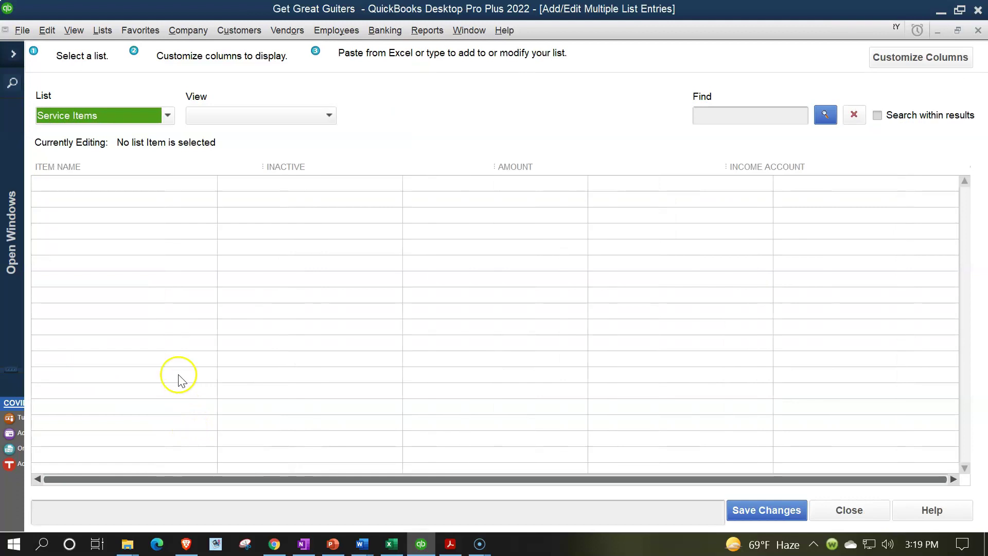
left_click(168, 115)
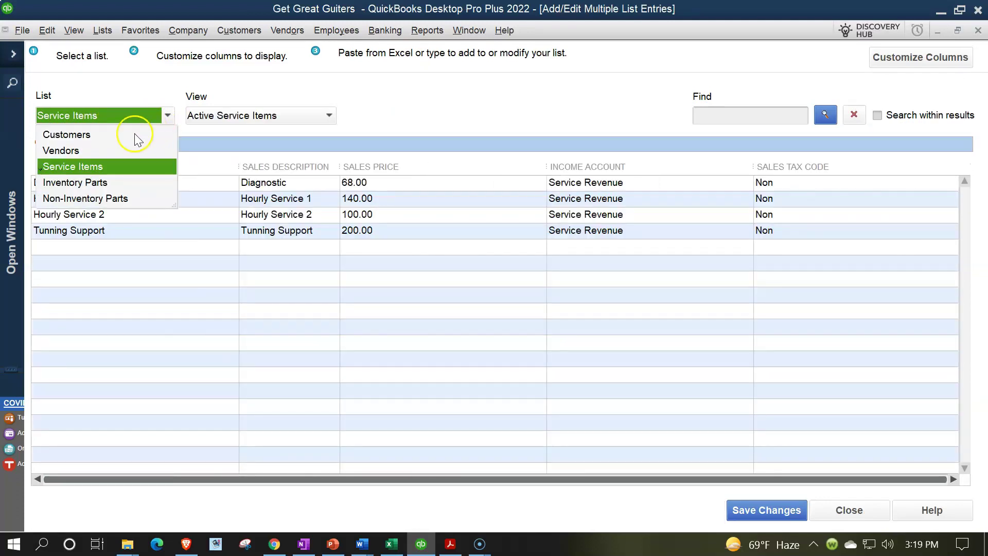
left_click(106, 183)
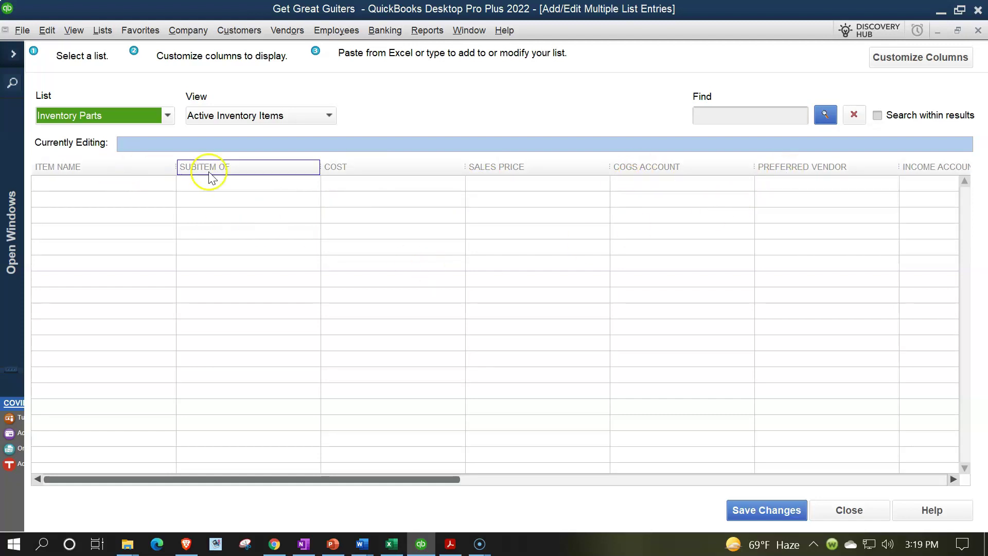
Step: Switch to the Excel inventory worksheet and examine its columns from Item Name through Asset Account
left_click(389, 544)
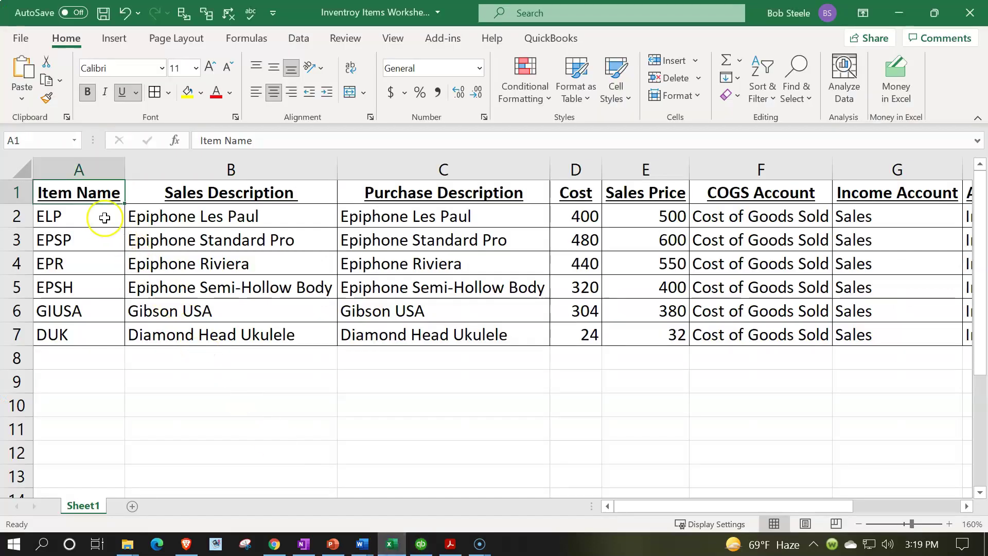
left_click(104, 217)
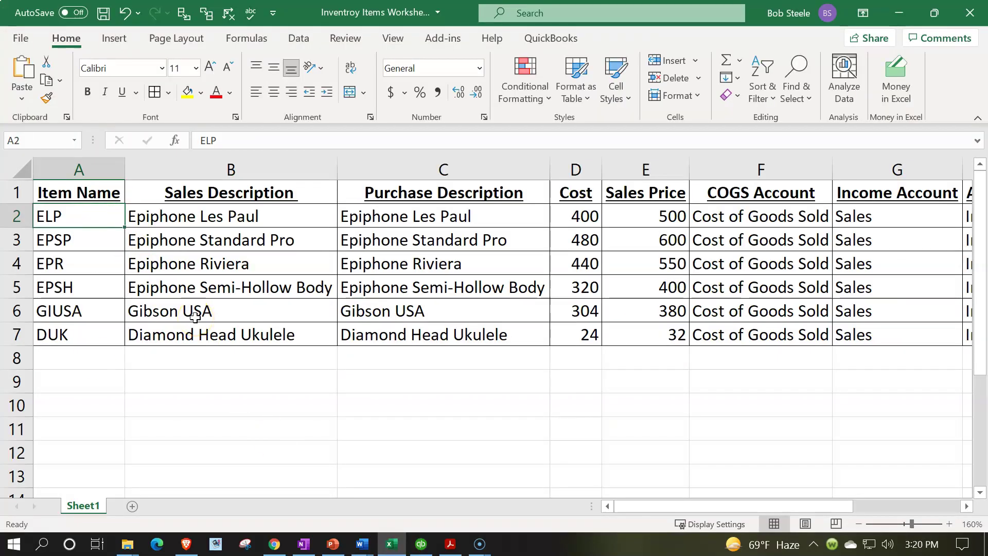
key("Up")
key("Right")
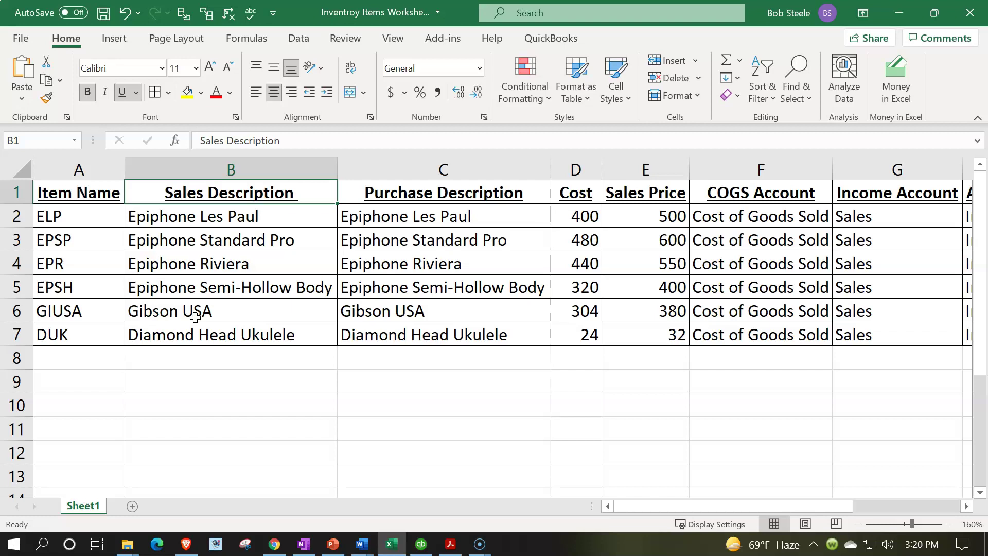
key("Right")
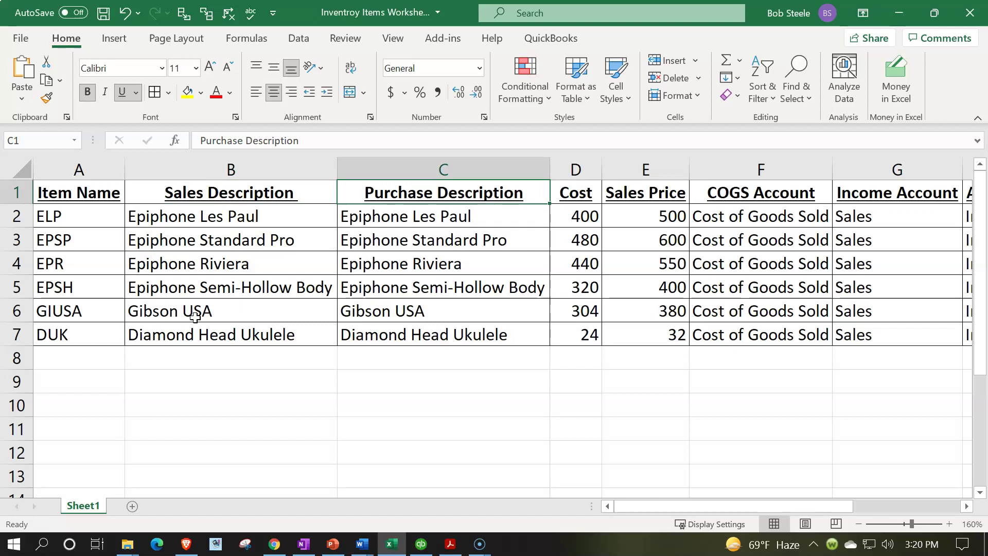
key("Right")
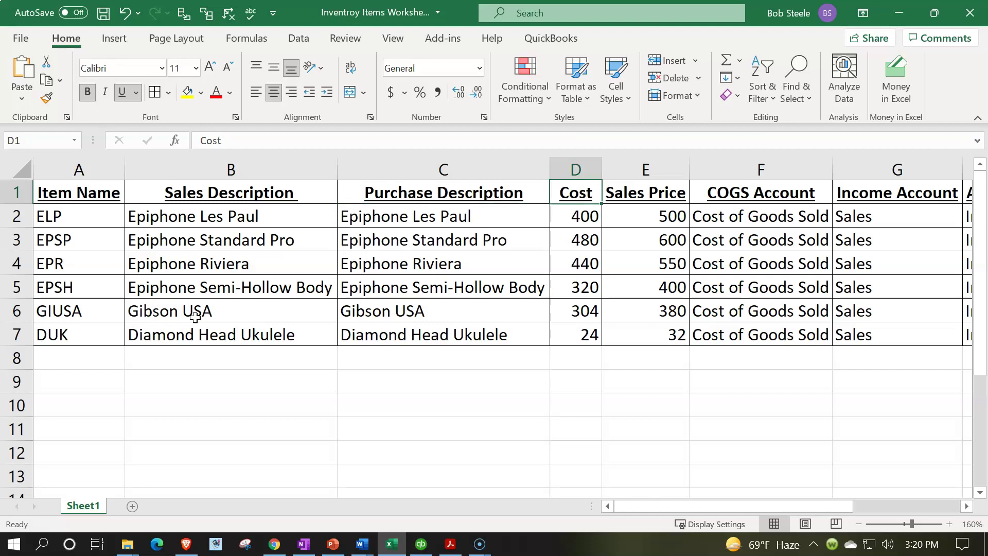
key("Right")
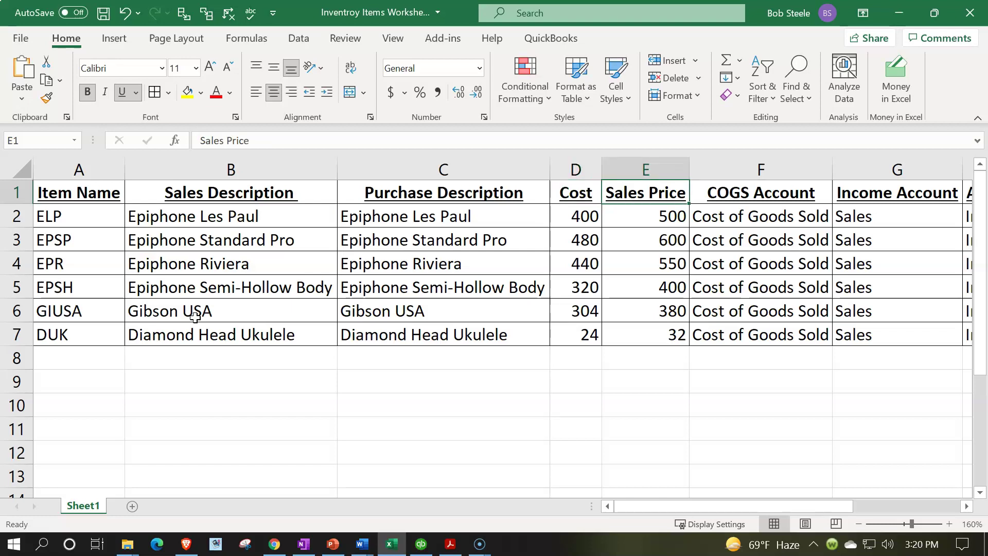
key("Right")
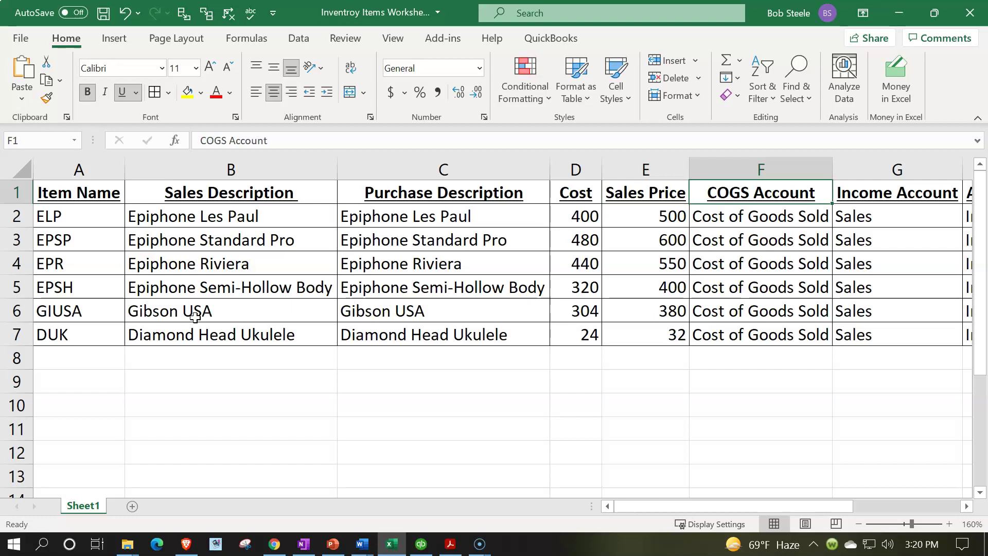
key("Right")
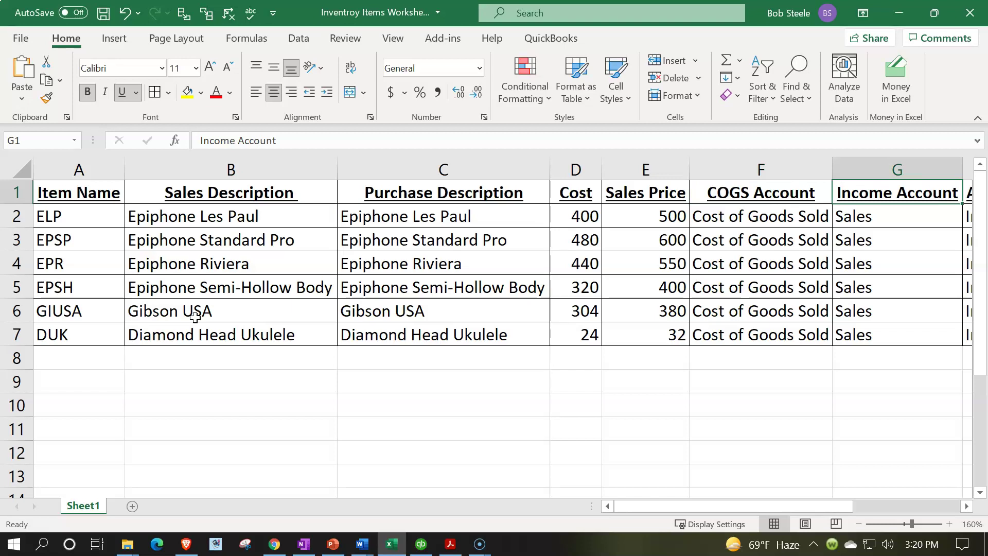
key("Right")
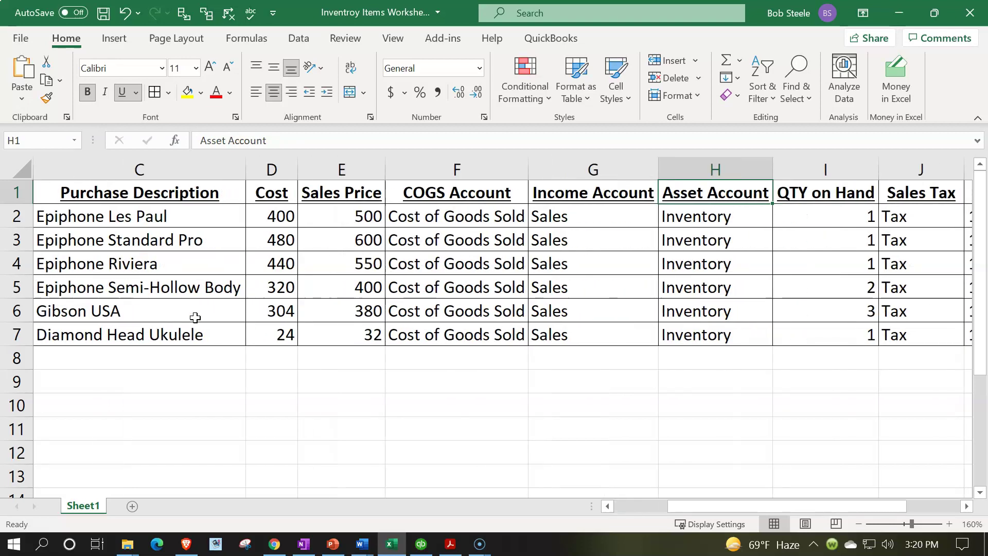
key("Down")
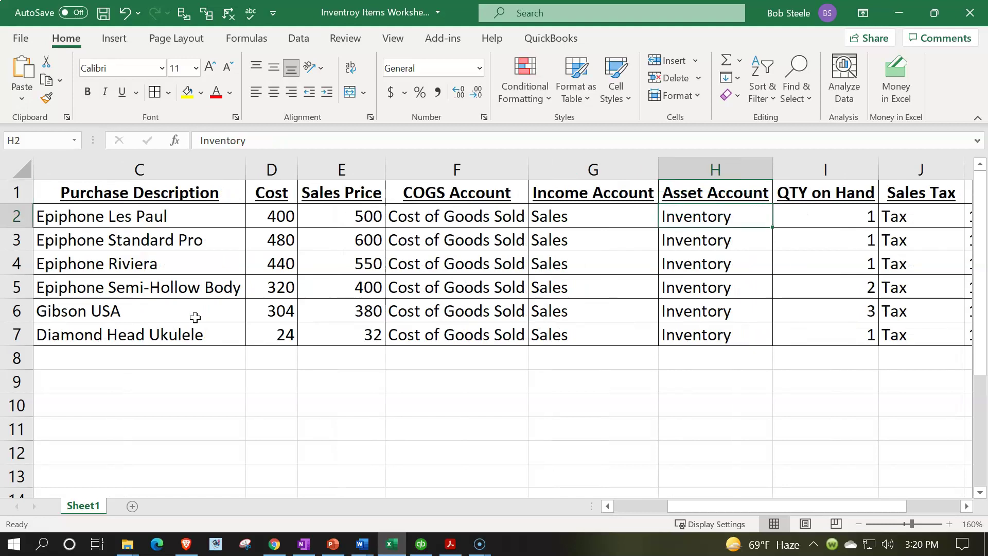
Step: Examine the worksheet's QTY on Hand values and its Sales Tax and As of Date columns
key("Right")
key("Up")
key("Down")
key("Down")
key("Down")
key("Down")
key("Down")
key("Down")
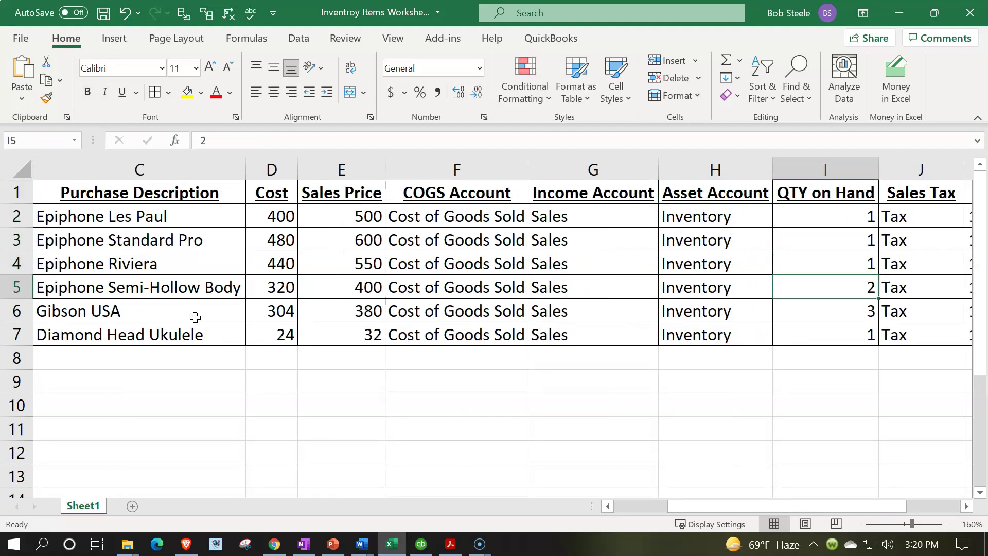
key("Up")
key("Up")
key("Up")
key("Up")
key("Up")
key("Up")
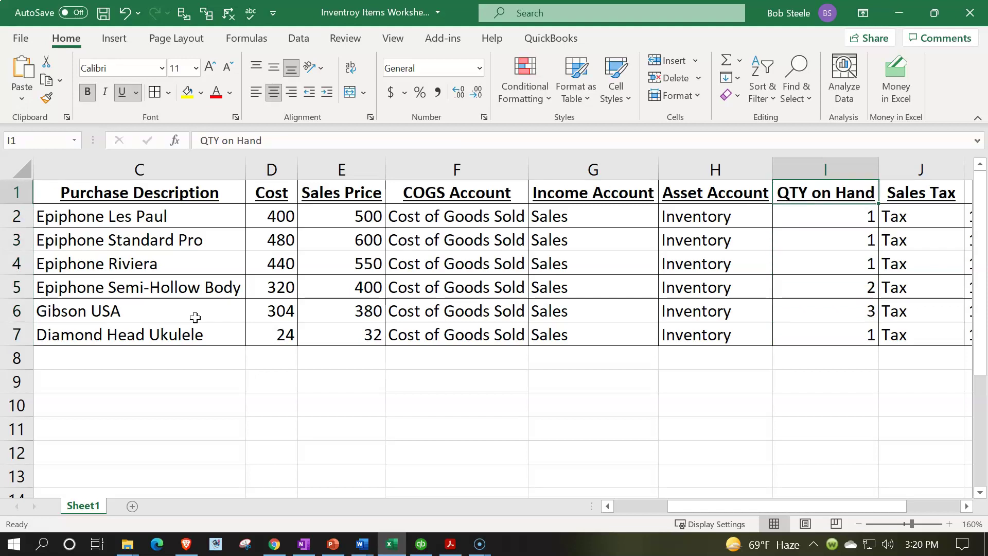
key("Right")
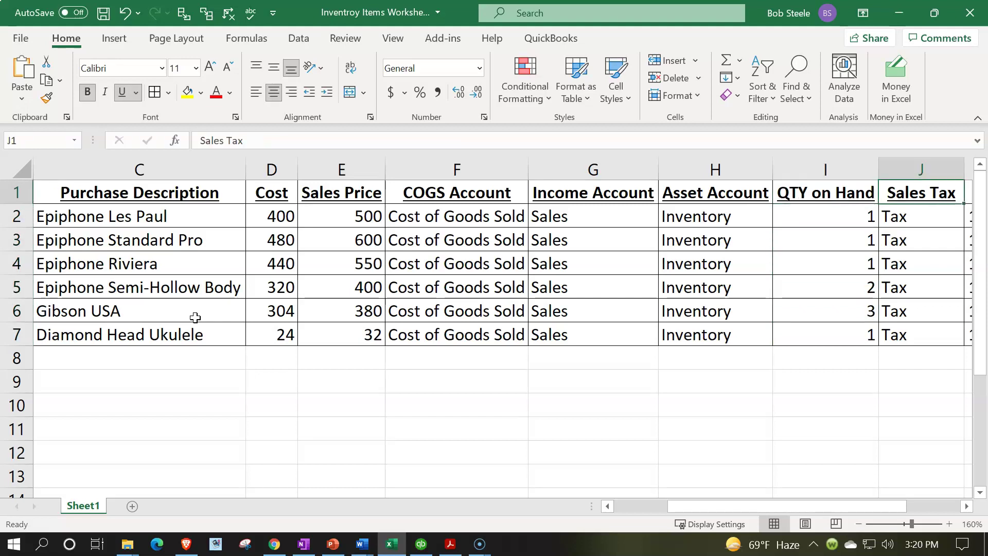
key("Right")
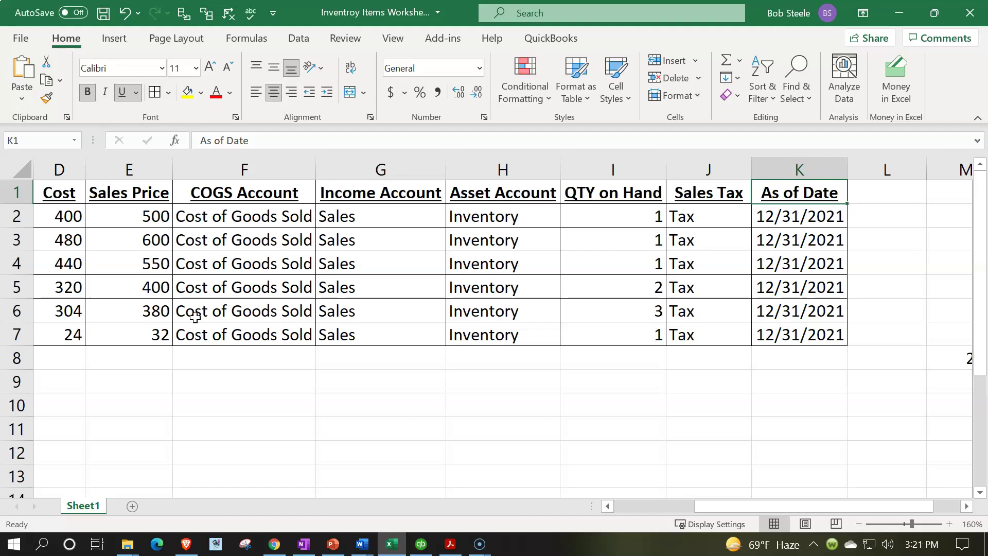
Step: Inspect the formula in cell M2 that multiplies the first item's quantity on hand by its cost
key("Right")
key("Right")
key("Right")
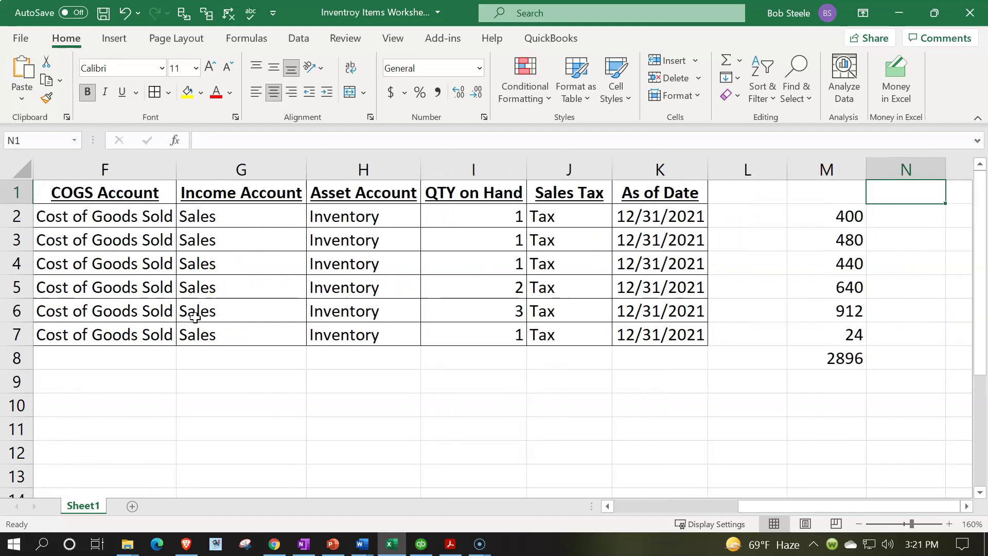
double_click(844, 215)
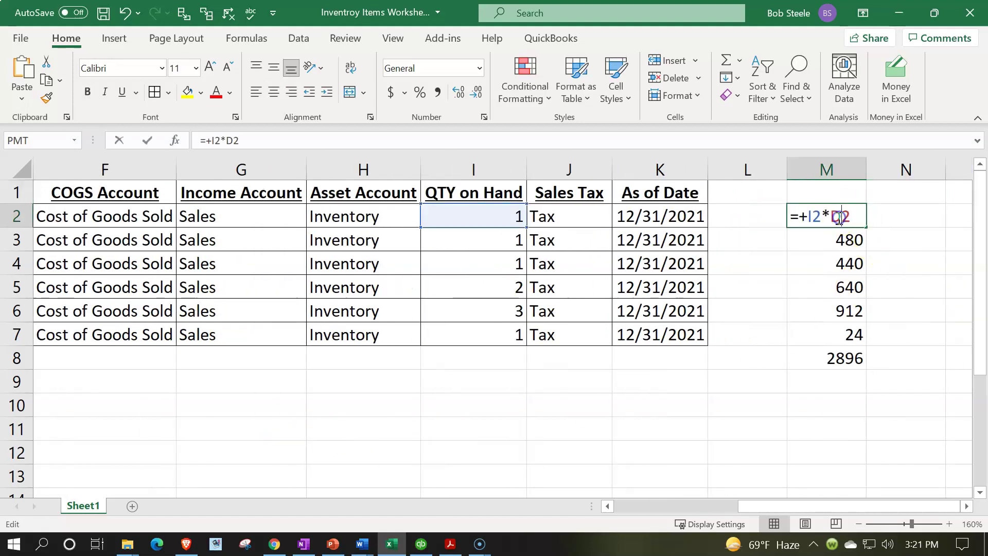
left_click_drag(761, 506, 702, 504)
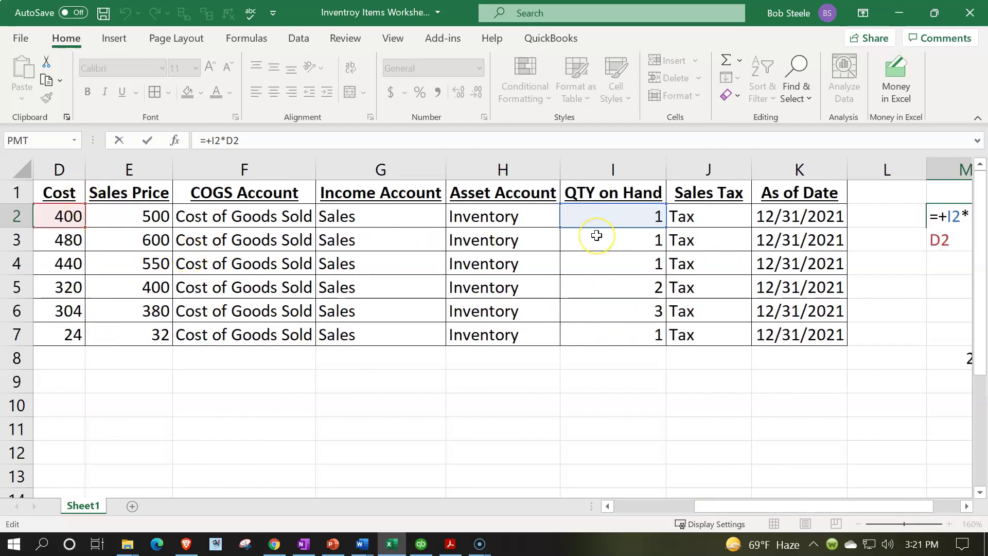
key("ctrl+Return")
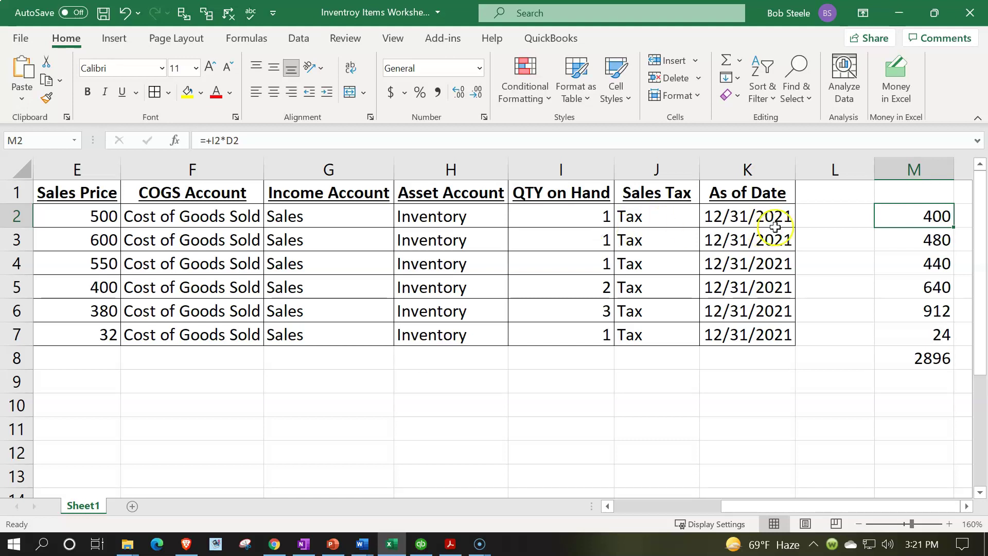
Step: Compare the inventory total in cell M8 with the Inventory Asset balance in the trial balance PDF, then return to the worksheet
key("Left")
key("Down")
key("Down")
key("Down")
key("Down")
key("Down")
key("Down")
key("Down")
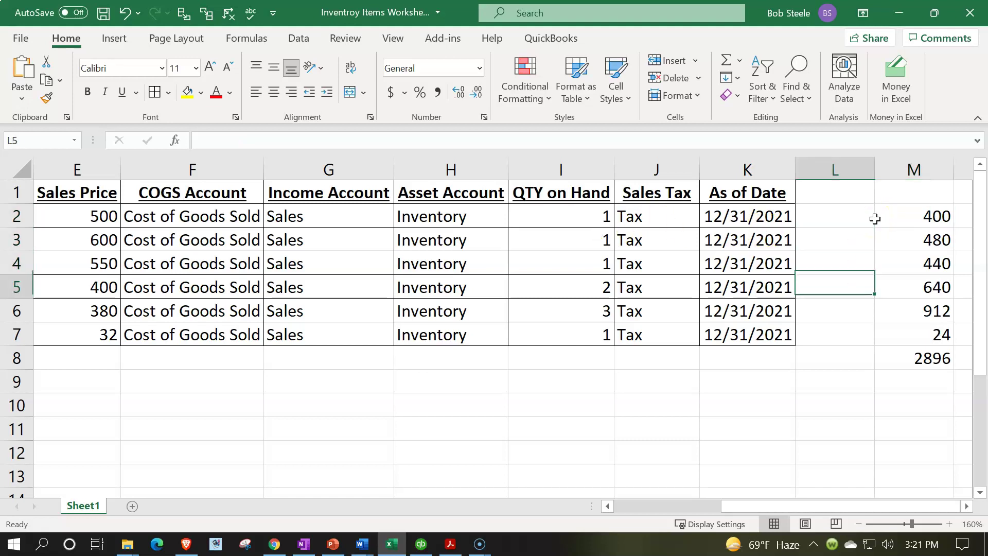
key("Right")
key("Up")
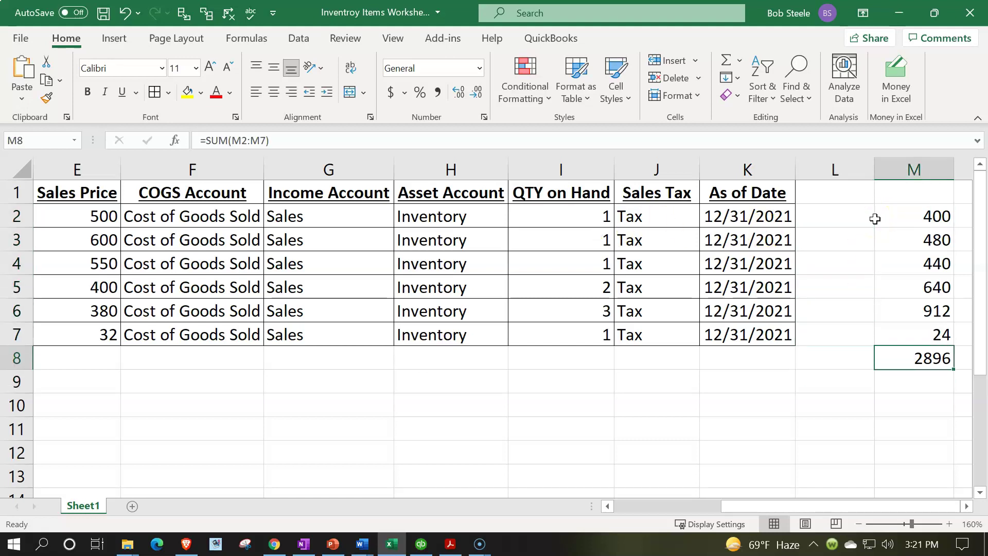
left_click(451, 544)
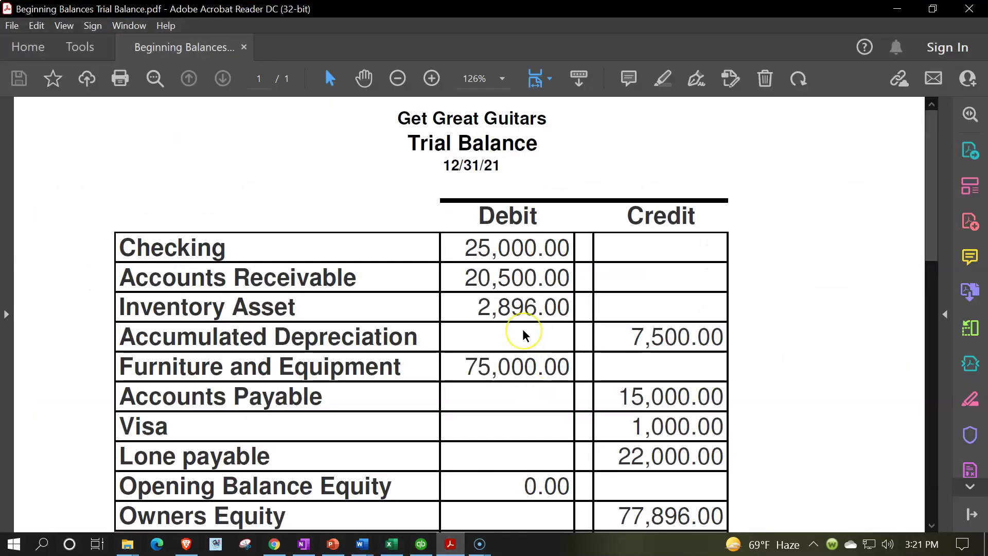
left_click(898, 8)
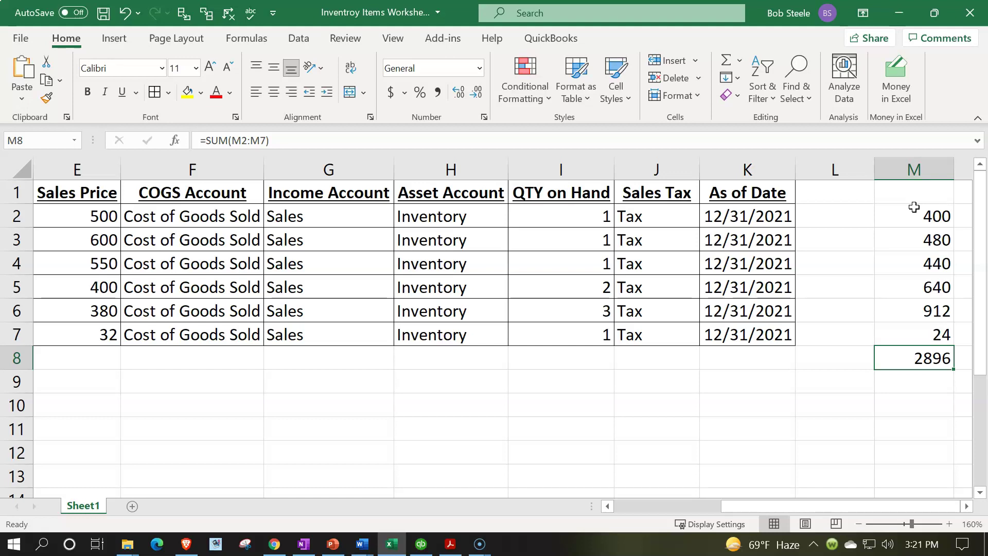
Step: Return to the Item Name column at the start of the inventory worksheet
key("Left")
key("Left")
key("Left")
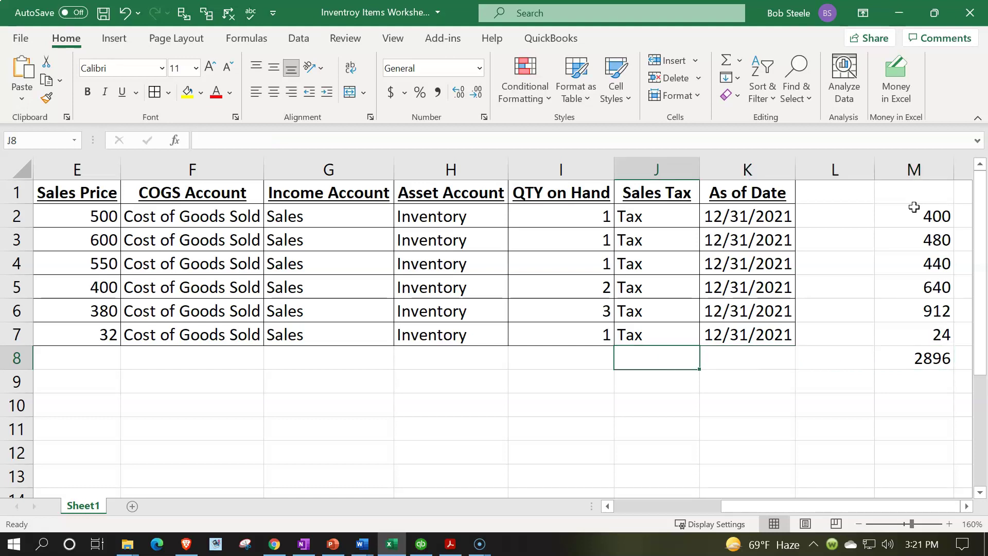
key("Left")
key("Left")
key("Left")
key("Left")
key("Left")
key("Left")
key("Left")
key("Left")
key("Left")
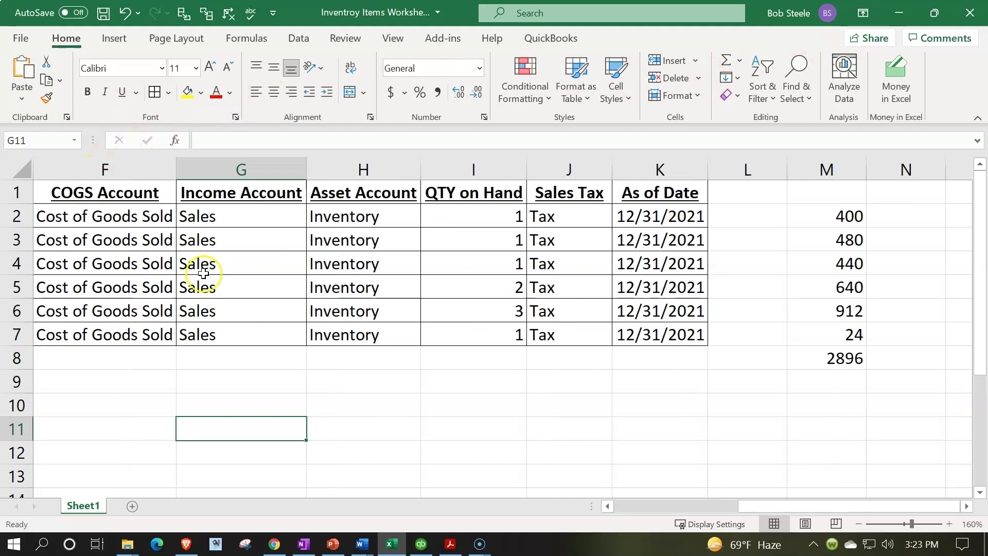
key("Left")
key("Left")
key("Left")
key("Left")
key("Left")
key("Left")
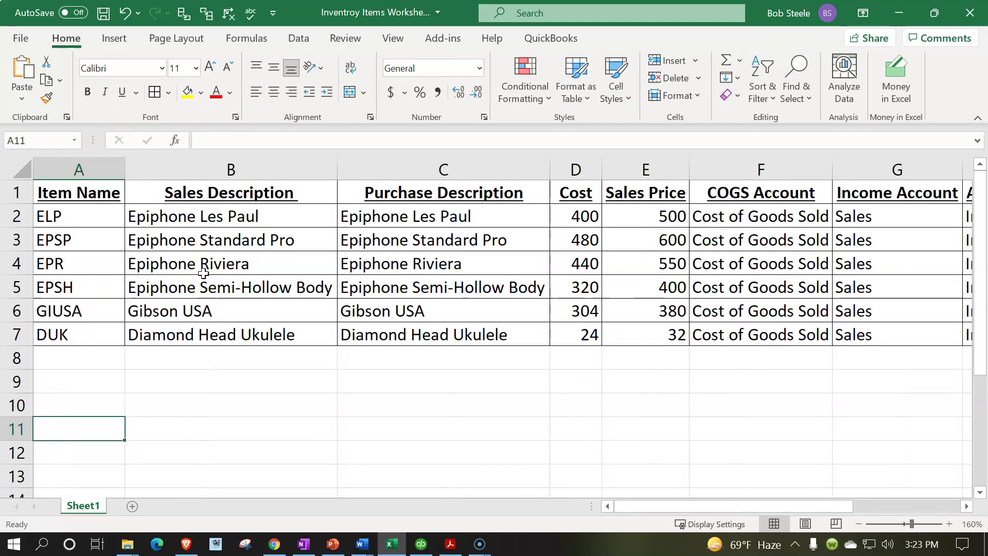
Step: Switch to QuickBooks and open the column customization for the Inventory Parts list
left_click(420, 544)
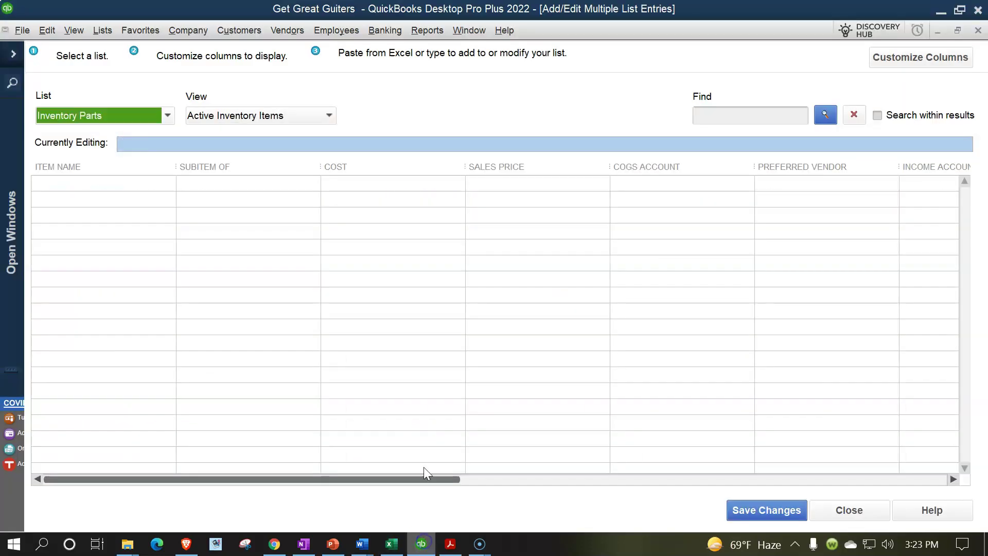
left_click(895, 67)
left_click_drag(466, 195, 566, 171)
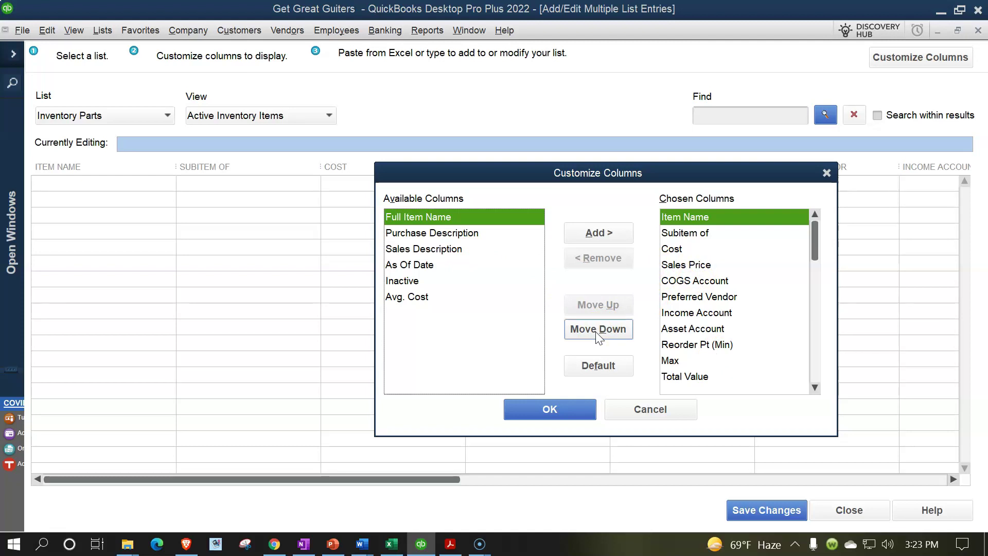
Step: Check the Sales Description heading in the Excel worksheet, then find Sales Description among the available columns in QuickBooks
left_click(391, 546)
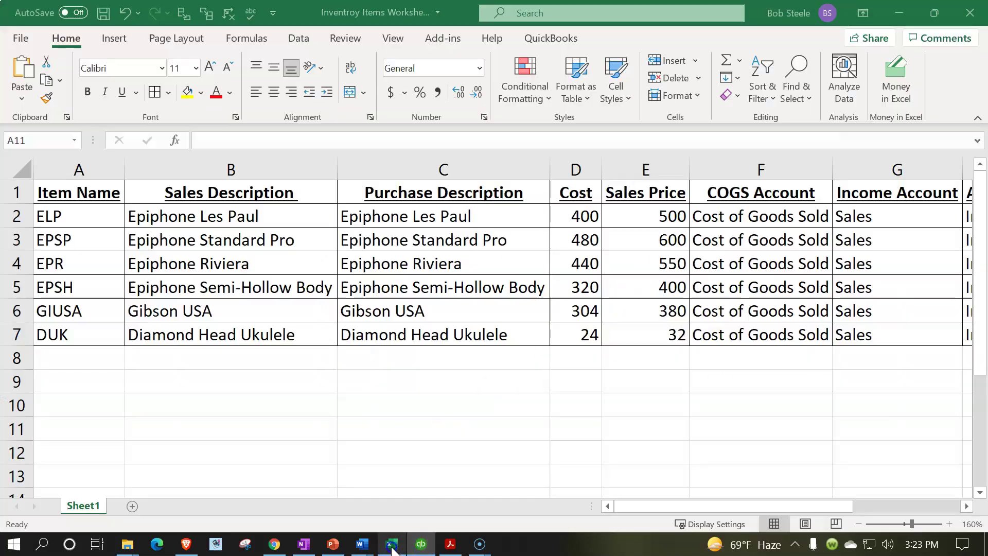
left_click(198, 195)
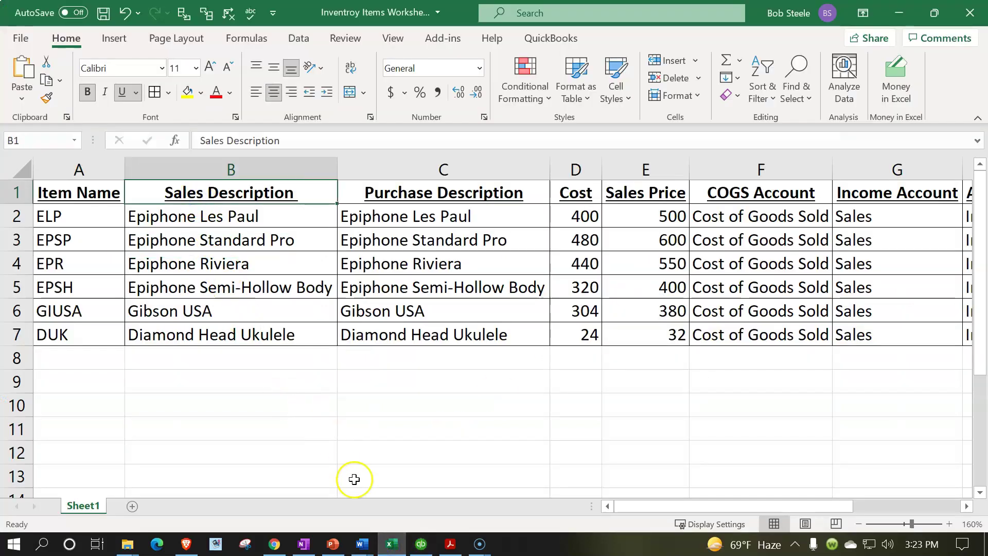
left_click(392, 543)
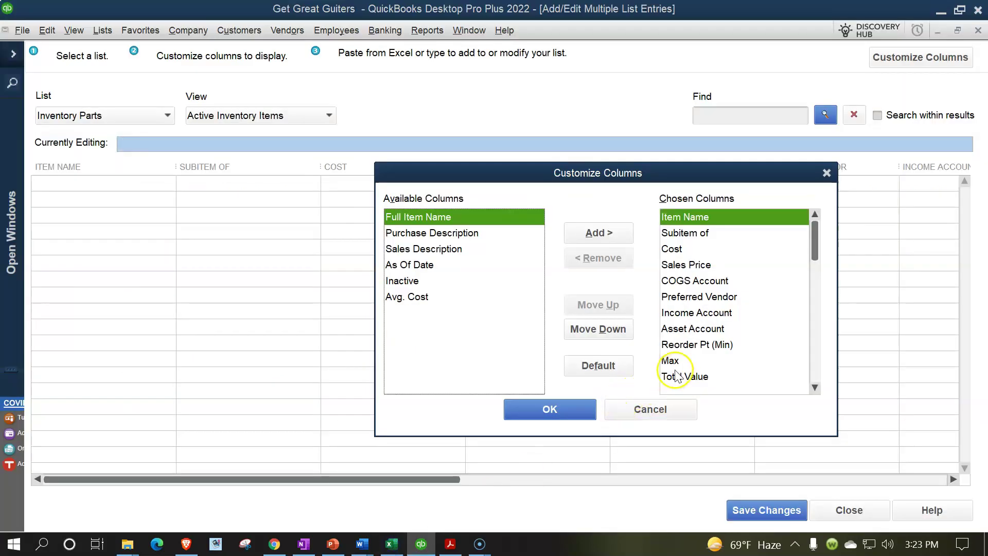
left_click(449, 250)
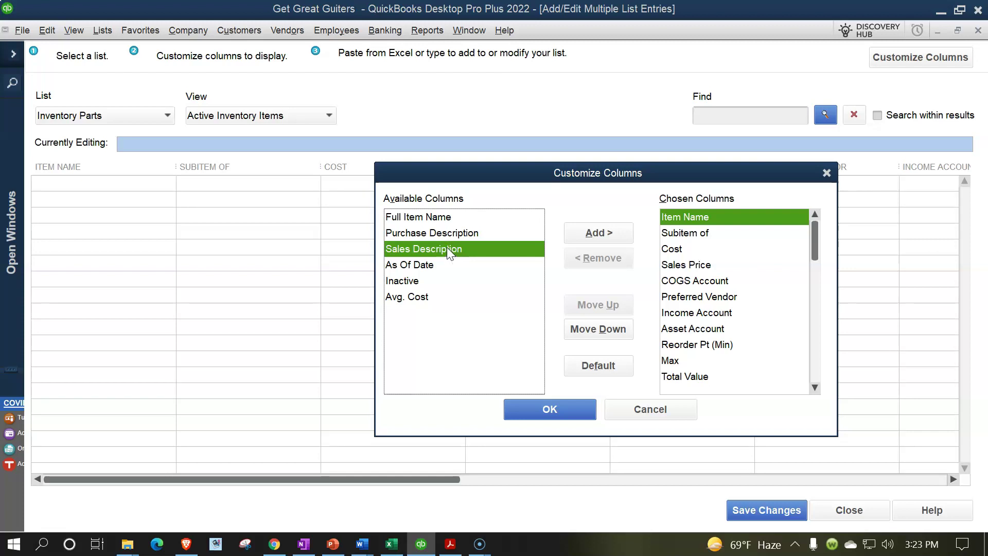
Step: Remove Subitem of, Cost, Sales Price and Preferred Vendor from the chosen columns
left_click(677, 235)
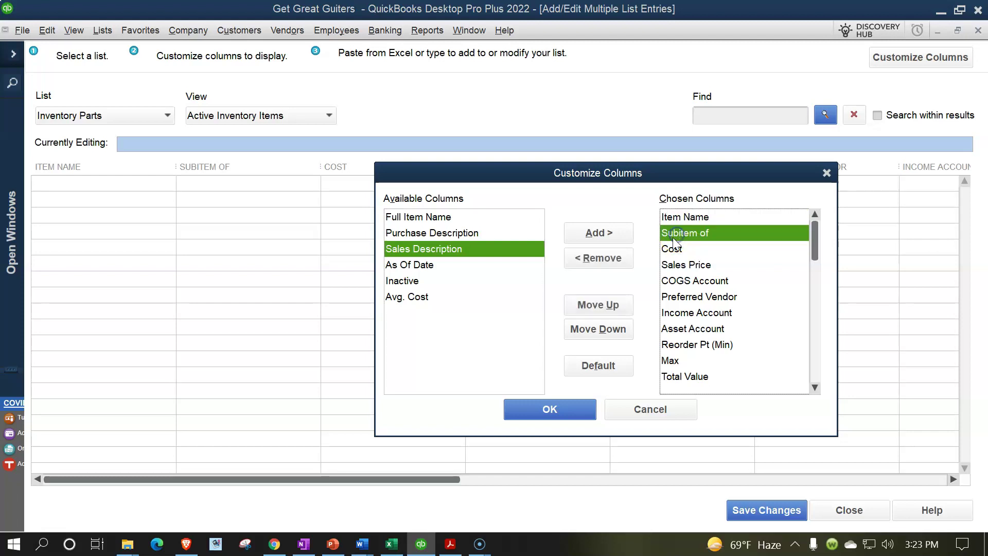
left_click(597, 259)
left_click(597, 260)
left_click(596, 260)
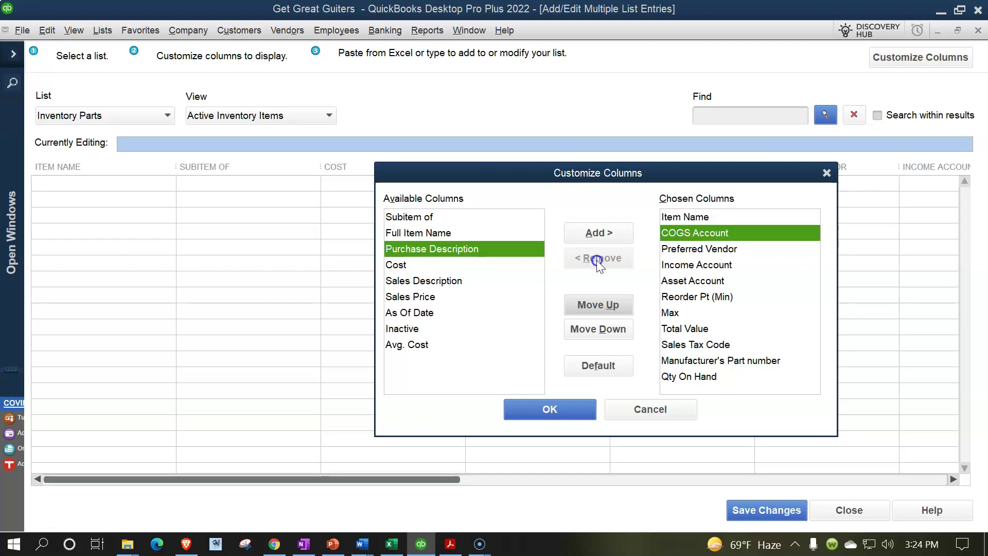
left_click(667, 248)
left_click(597, 259)
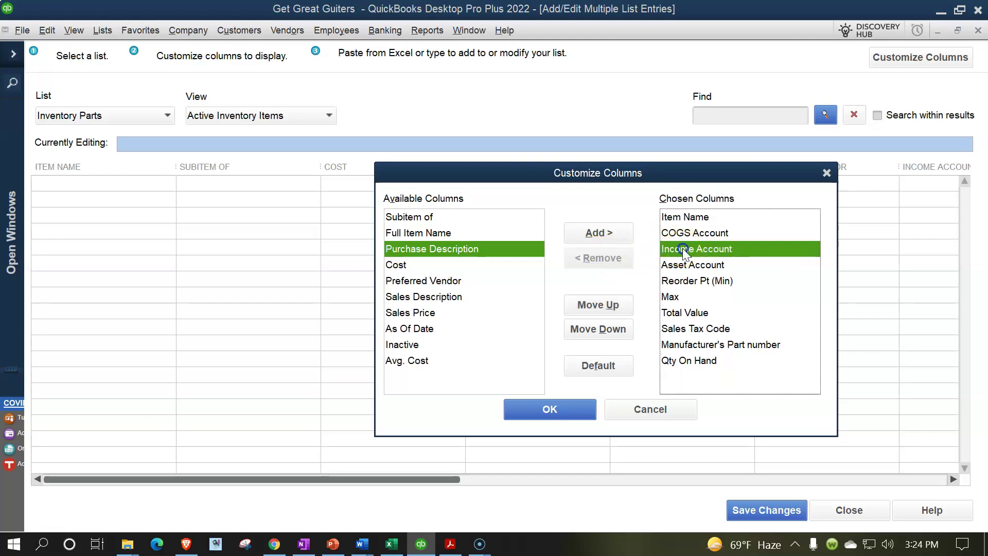
Step: Remove Reorder Pt (Min), Max and Total Value from the chosen columns, keeping the account columns
left_click(680, 265)
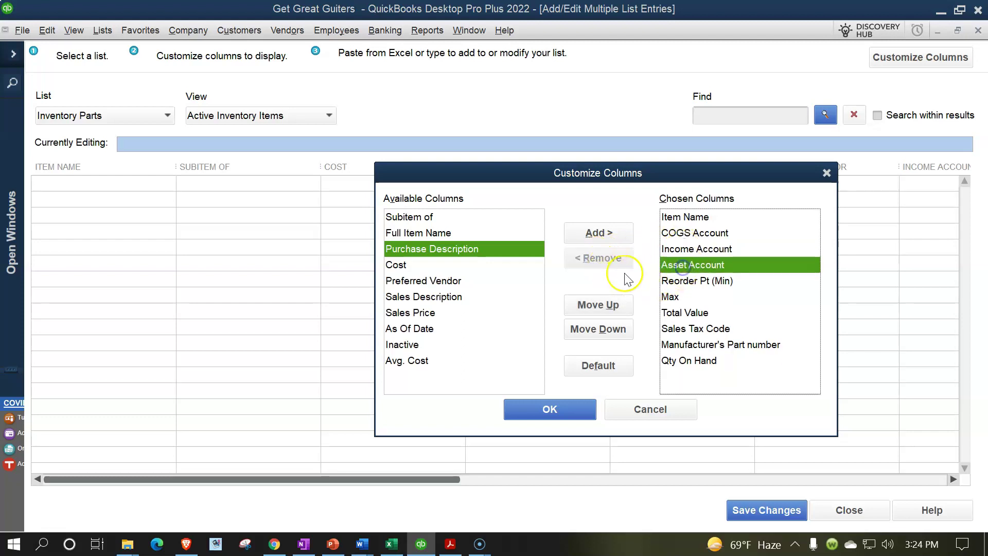
left_click(678, 282)
left_click(596, 259)
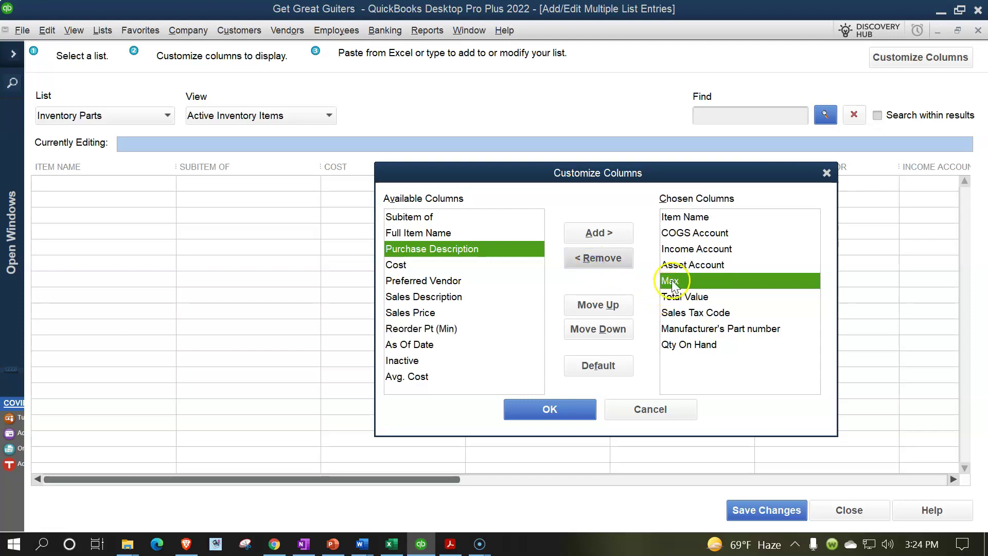
left_click(669, 281)
left_click(609, 258)
left_click(690, 282)
left_click(598, 258)
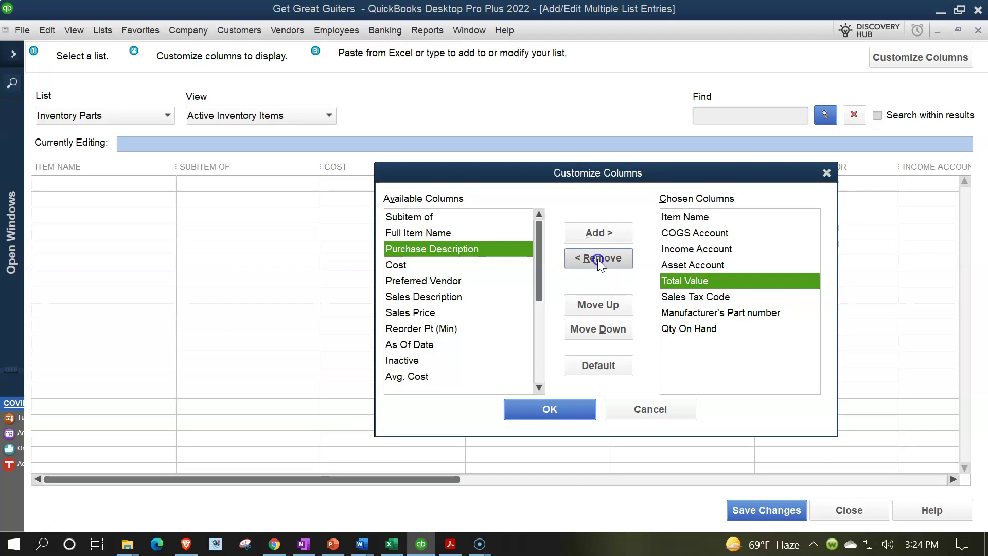
Step: Remove Manufacturer's Part number and Qty On Hand from the chosen columns
left_click(669, 297)
left_click(584, 256)
left_click(668, 296)
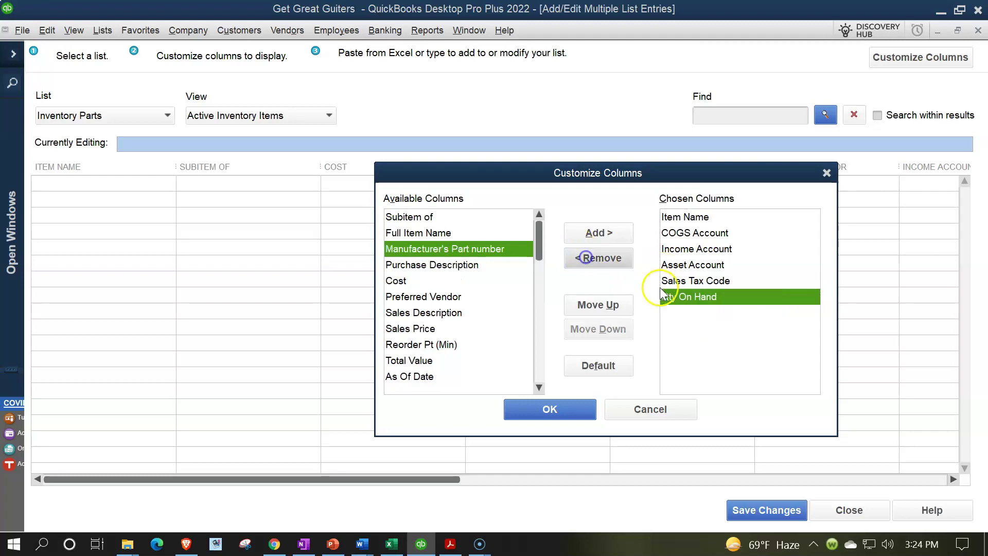
left_click(598, 259)
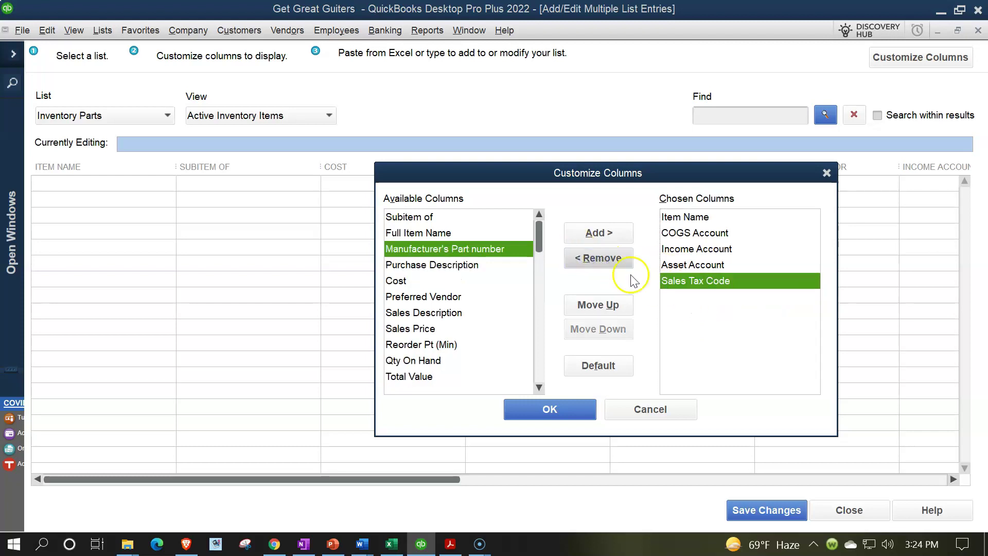
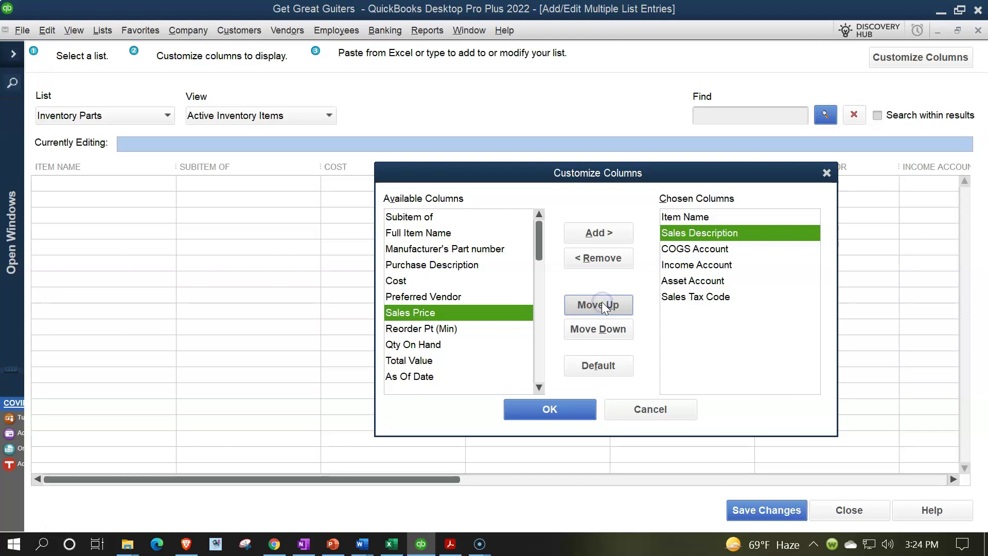
Step: Add Purchase Description to the chosen columns and place it directly below Sales Description
left_click(445, 265)
left_click(596, 231)
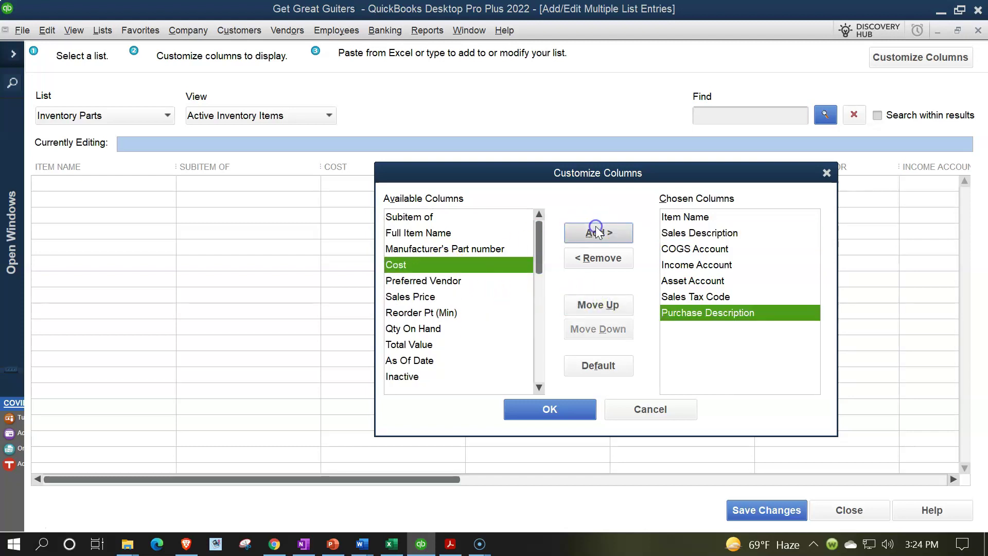
left_click(596, 303)
left_click(595, 304)
left_click(595, 303)
left_click(596, 304)
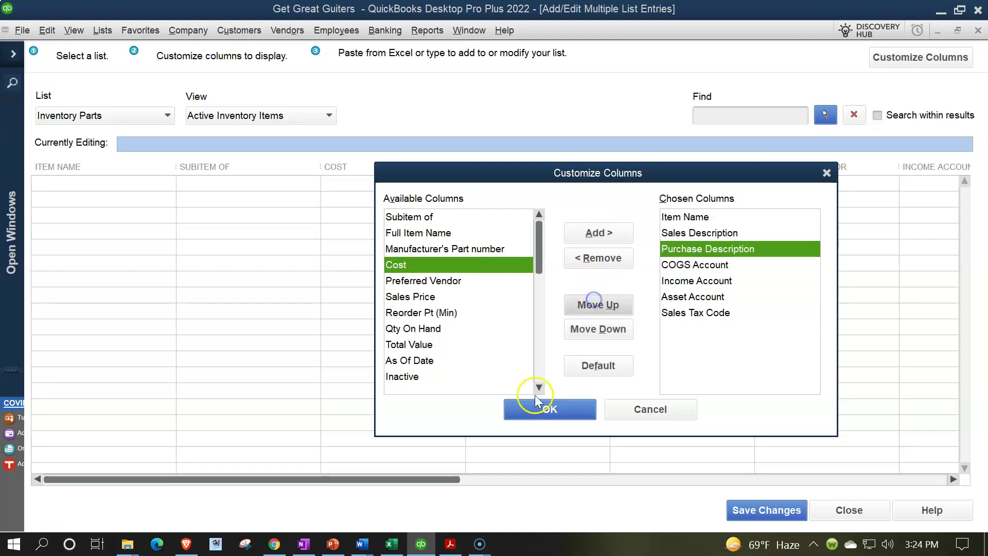
Step: Check which heading follows Purchase Description in the Excel worksheet, then add Cost directly below Purchase Description in QuickBooks' chosen columns
left_click(392, 541)
left_click(414, 196)
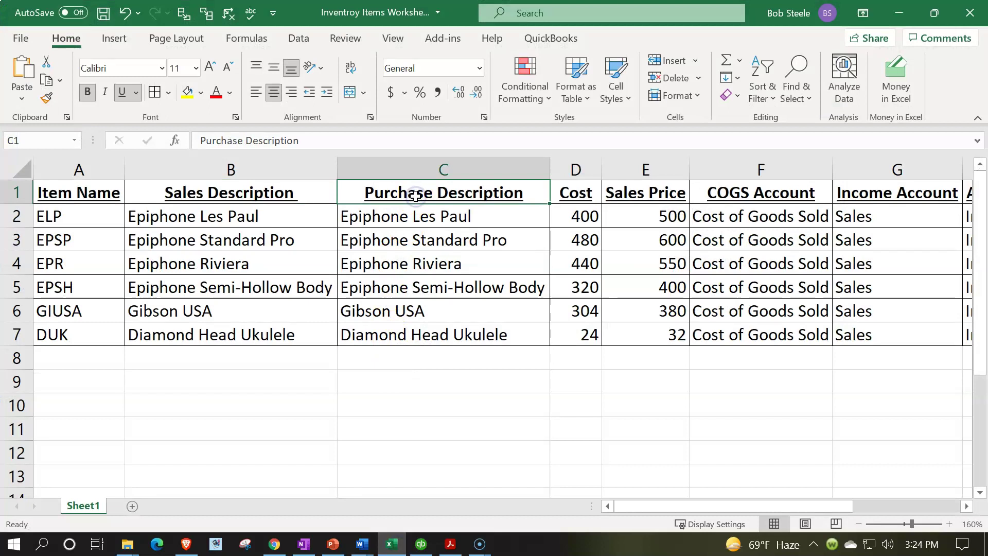
key("Right")
left_click(392, 542)
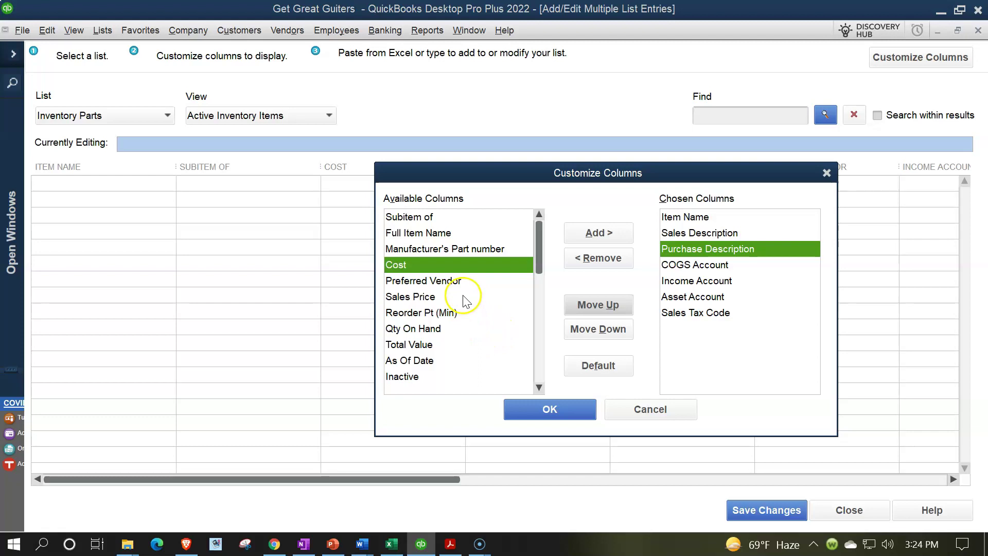
left_click(575, 235)
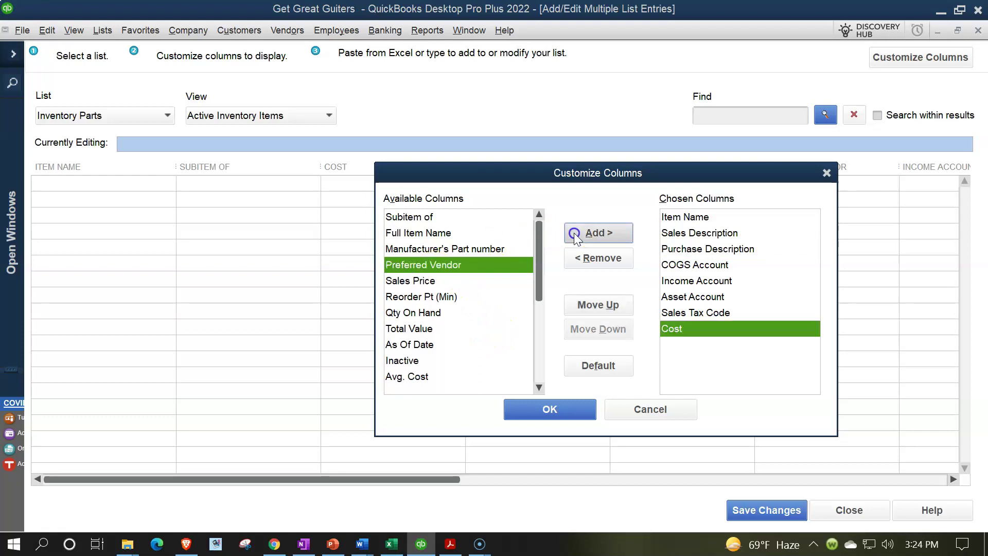
left_click(609, 306)
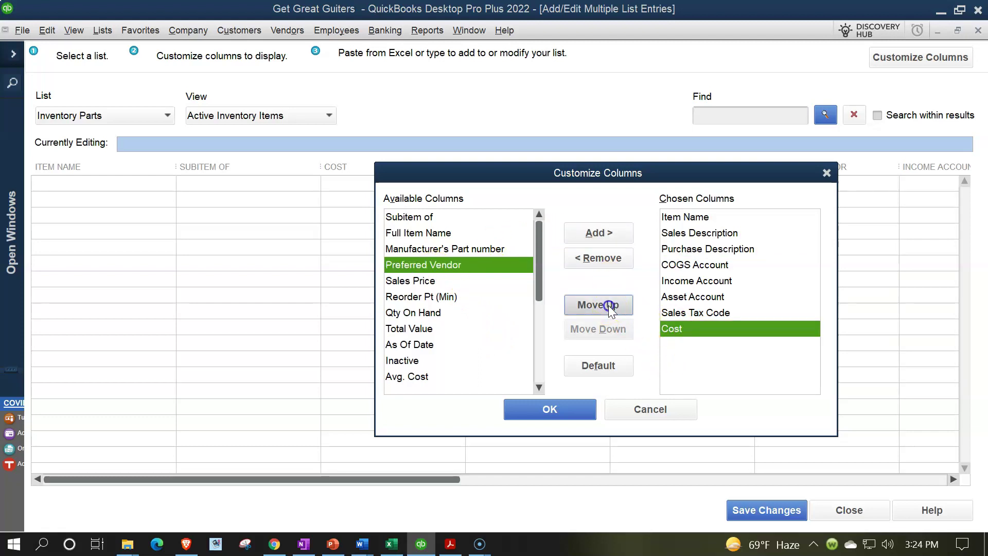
left_click(609, 306)
left_click(608, 306)
left_click(609, 306)
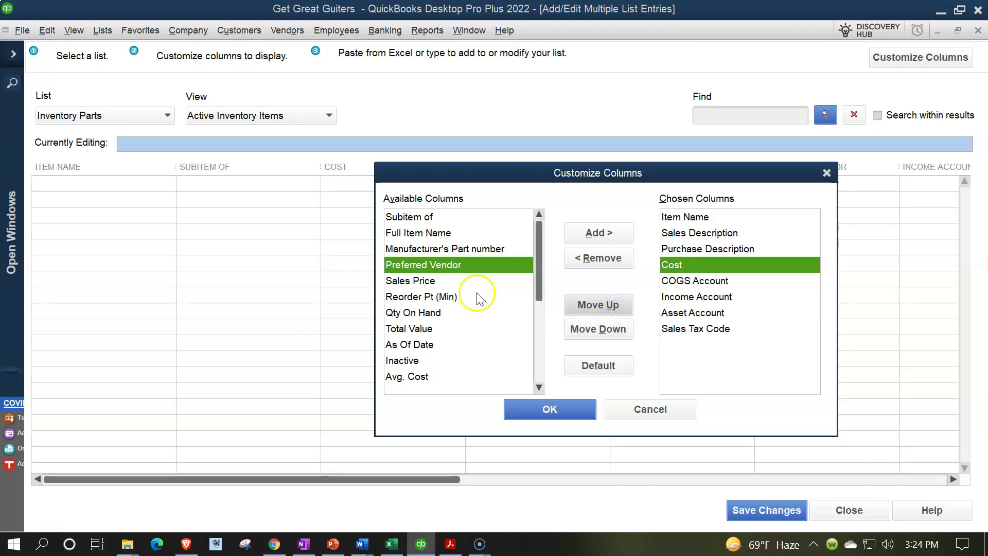
Step: Add Sales Price to the chosen columns and place it directly below Cost
left_click(419, 280)
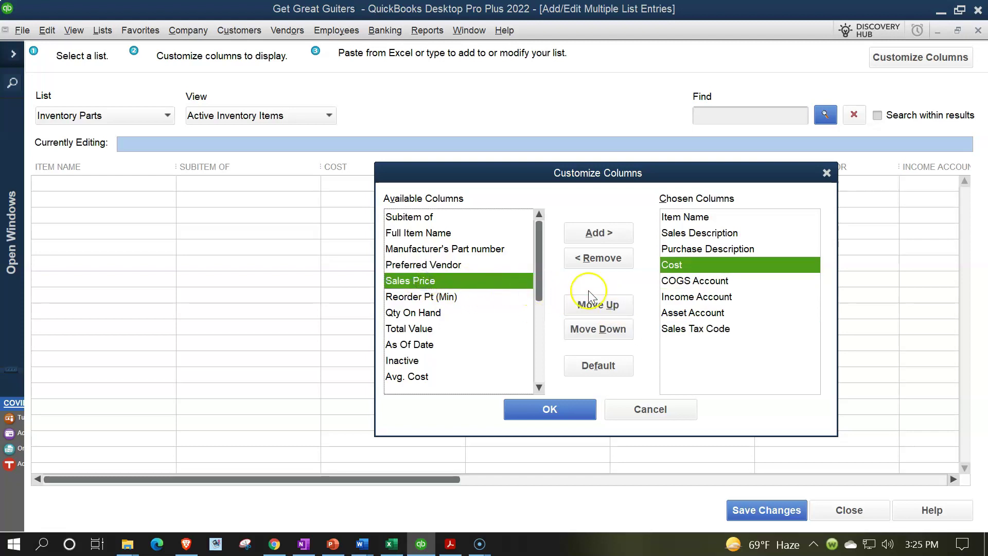
left_click(596, 232)
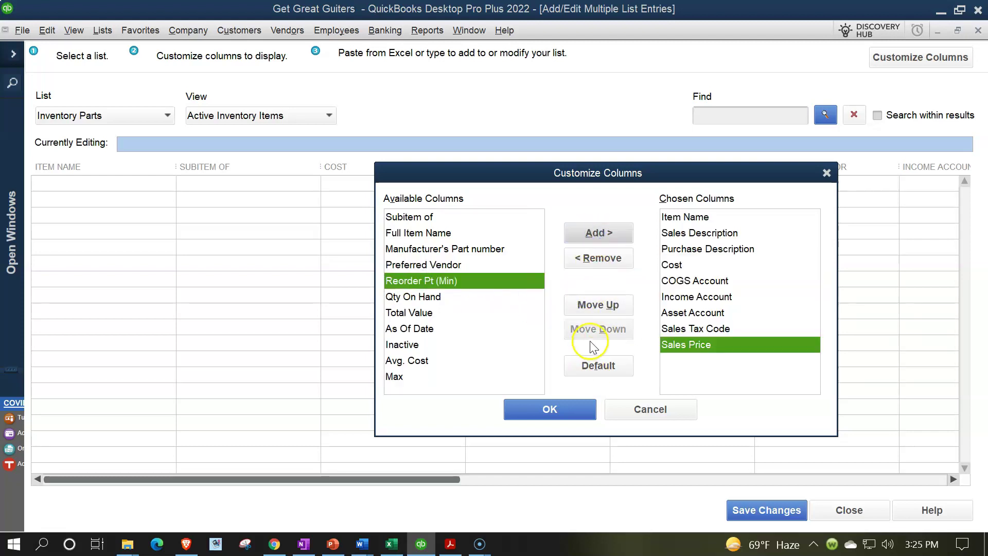
left_click(595, 304)
left_click(595, 305)
left_click(595, 305)
left_click(595, 304)
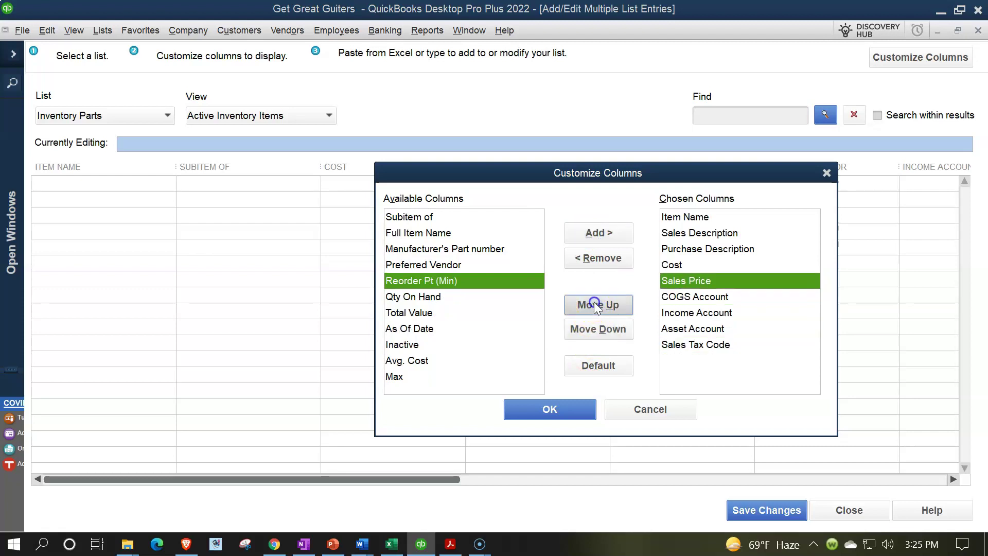
Step: Switch to the Excel worksheet and review the order of the columns from Sales Price through As of Date
left_click(391, 544)
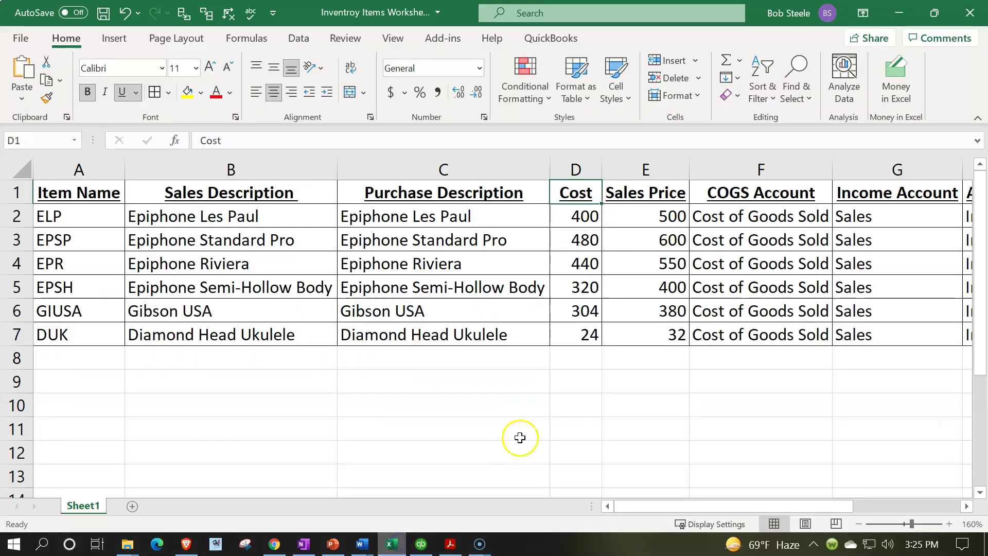
left_click(637, 222)
key("Right")
key("Right")
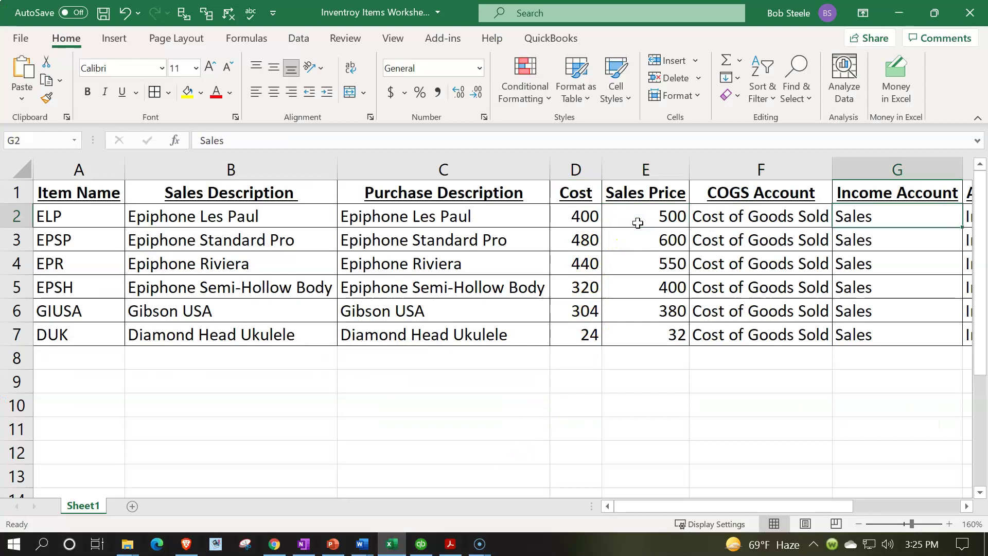
key("Right")
key("Right")
key("Right")
key("Right")
key("Right")
key("Left")
key("Left")
key("Left")
key("Left")
key("Left")
key("Left")
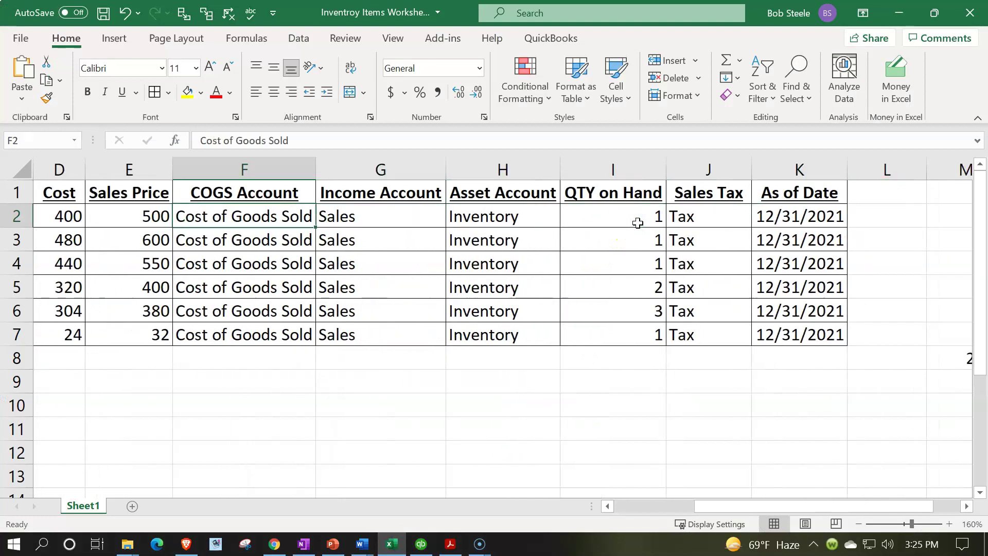
Step: Compare COGS Account and Income Account in QuickBooks' chosen columns with the worksheet's column order through Sales Tax
left_click(421, 544)
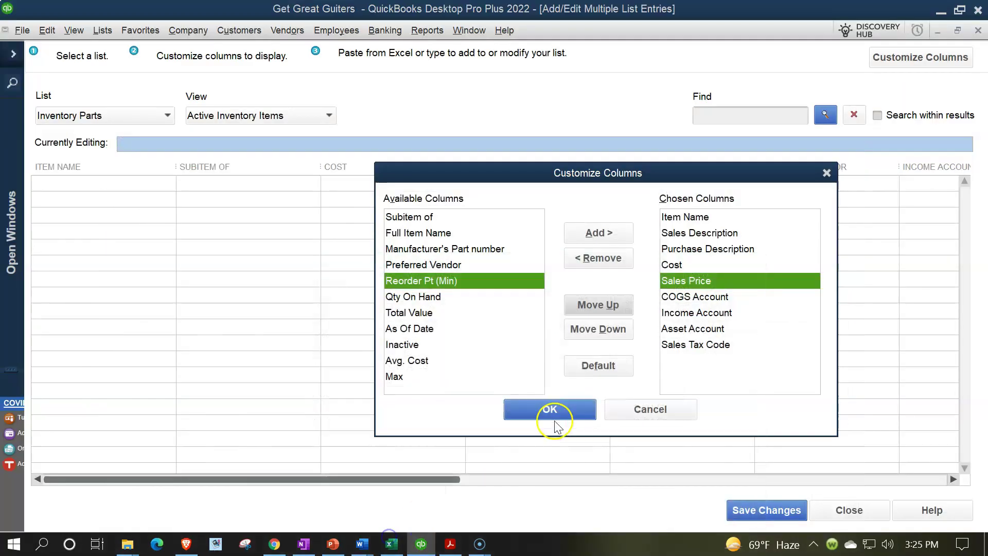
left_click(691, 297)
left_click(690, 313)
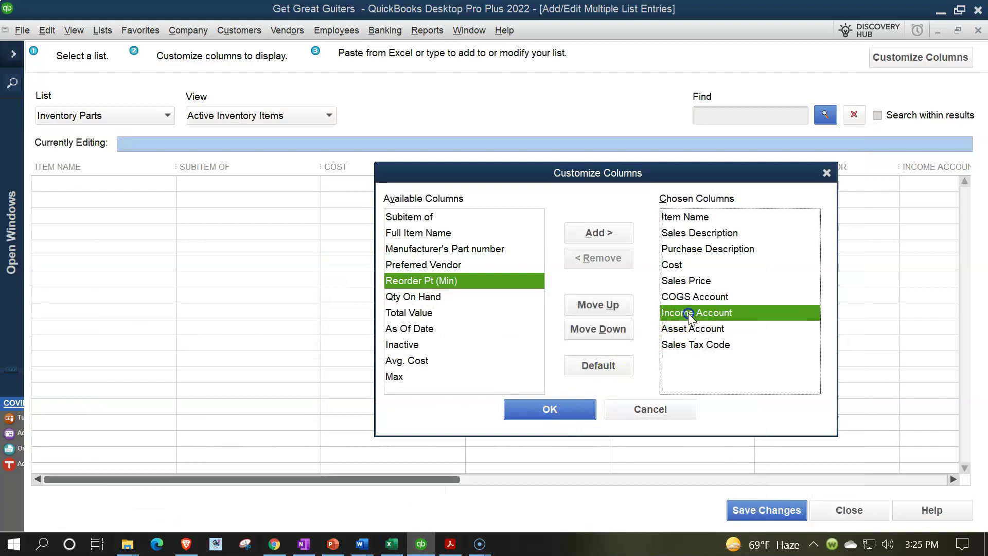
left_click(391, 544)
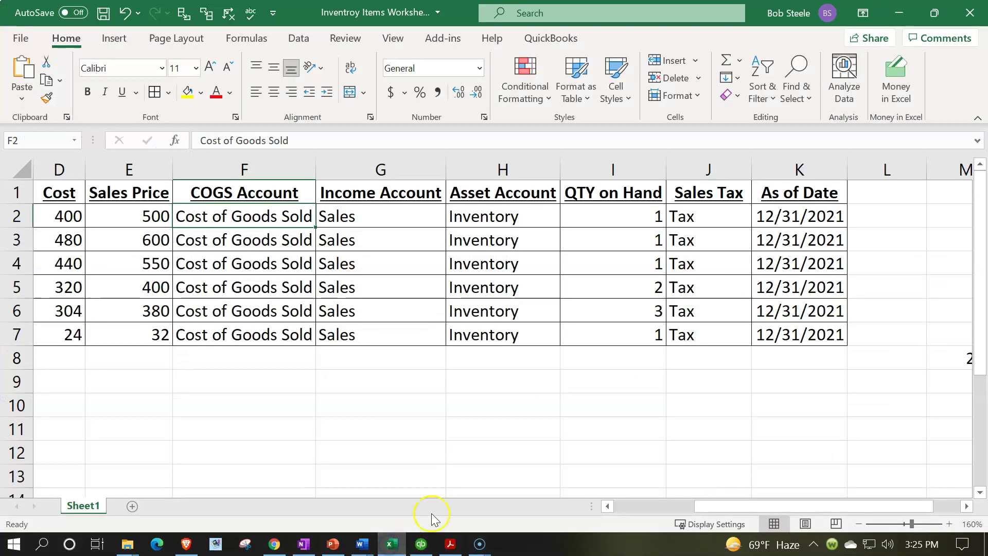
left_click(439, 220)
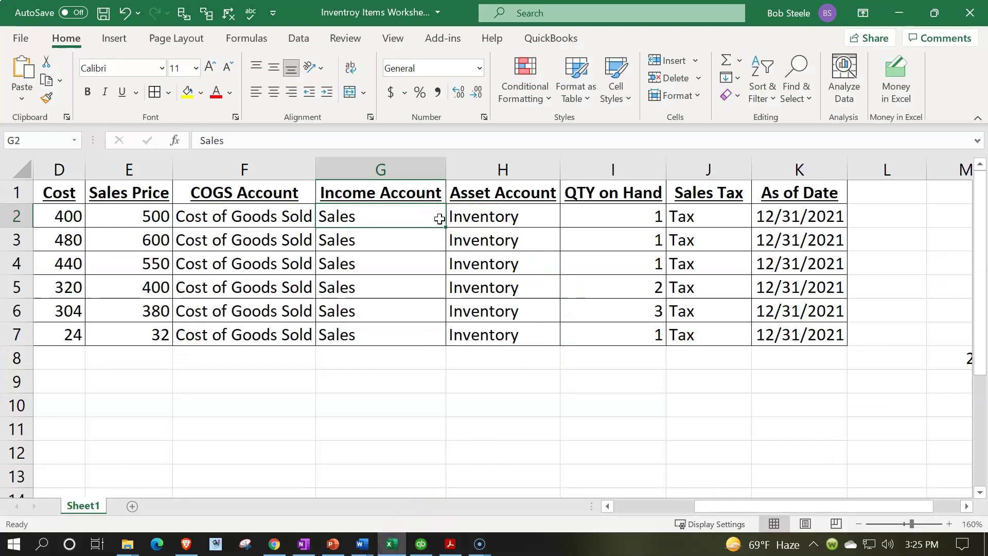
key("Right")
key("Right")
key("Right")
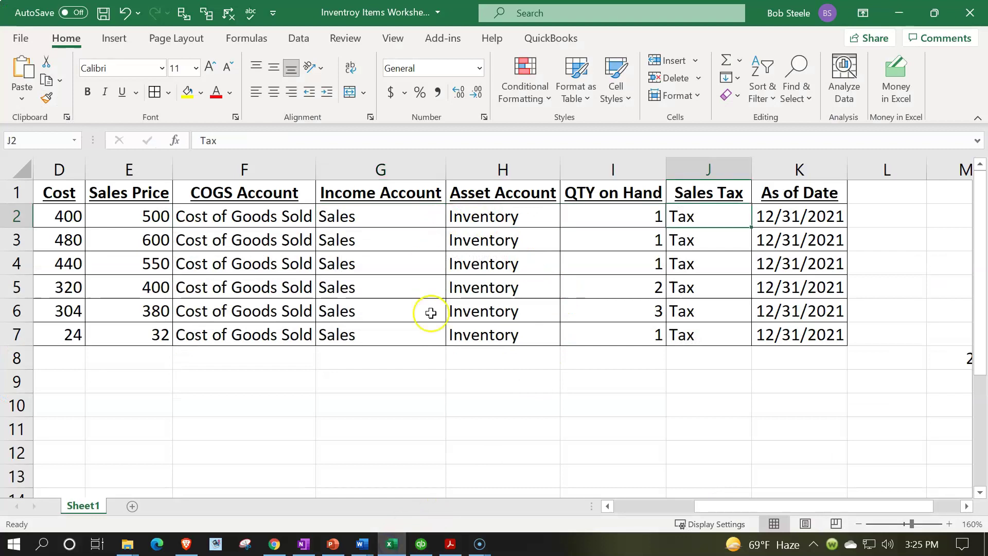
Step: Switch to QuickBooks, add Qty On Hand to the chosen columns and place it directly below Income Account
left_click(421, 544)
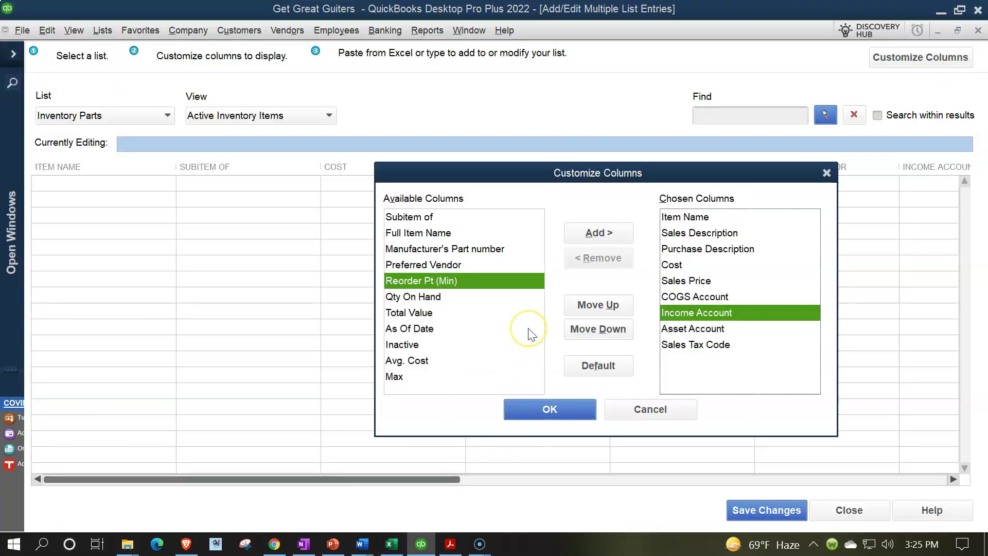
left_click(440, 299)
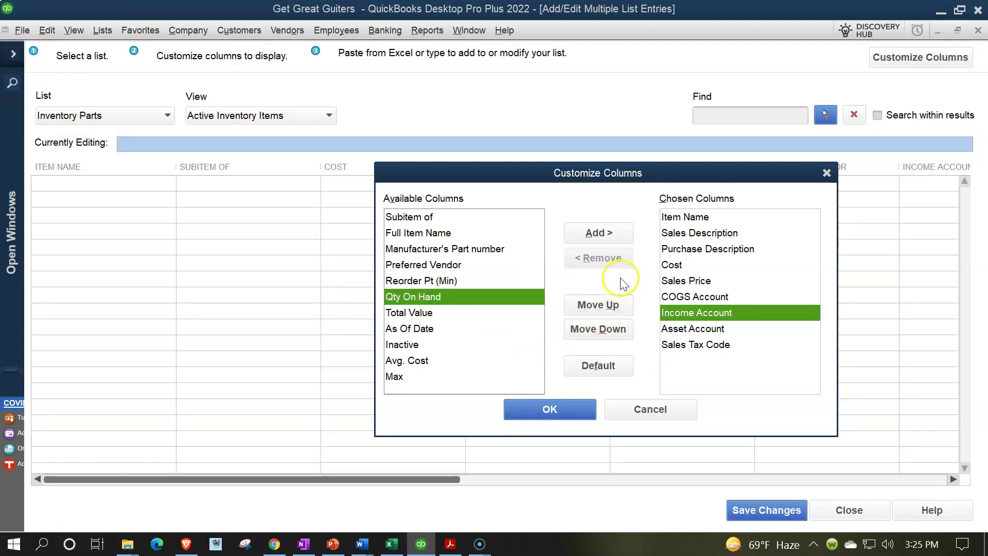
left_click(616, 233)
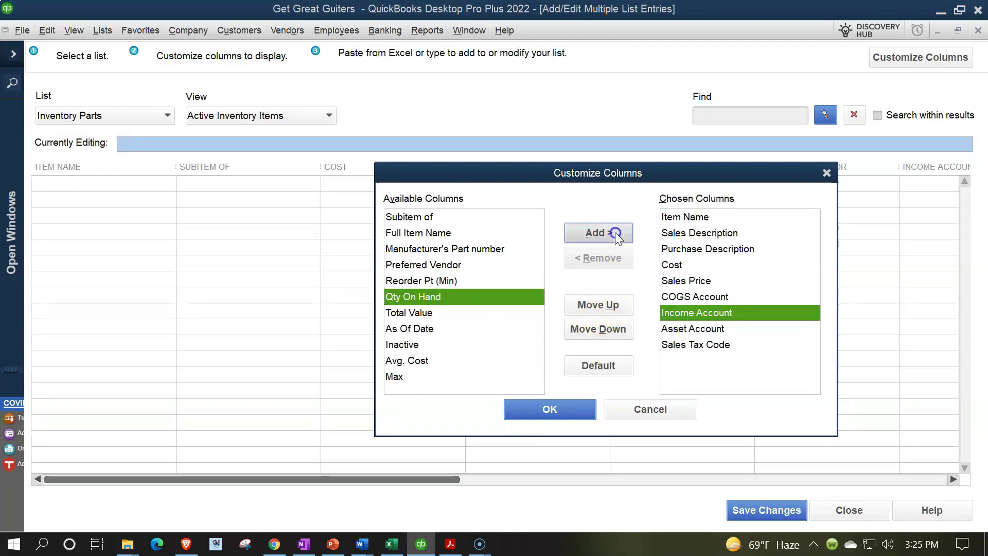
left_click(600, 305)
left_click(600, 305)
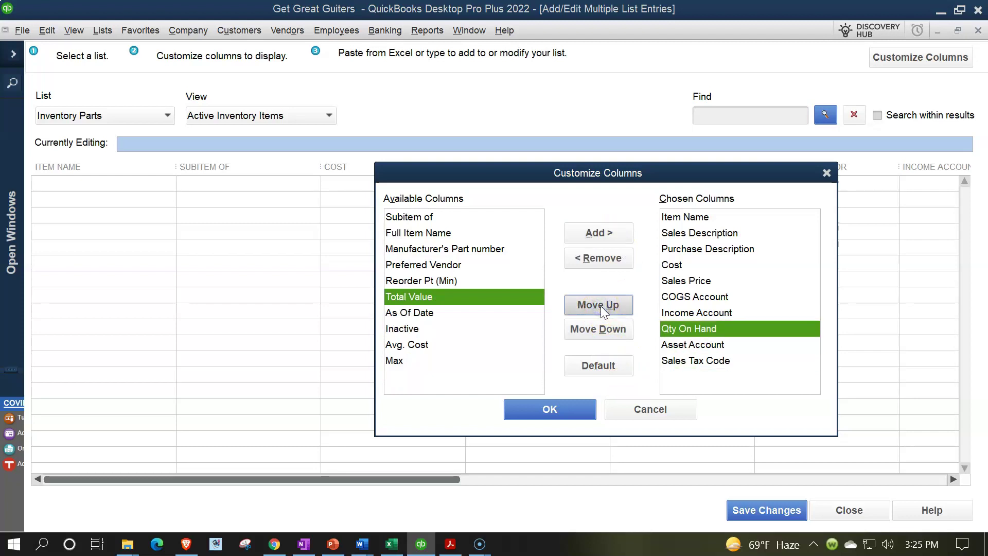
Step: Move Sales Tax Code directly below Qty On Hand, then check the Excel worksheet for the heading that follows Sales Tax
left_click(691, 363)
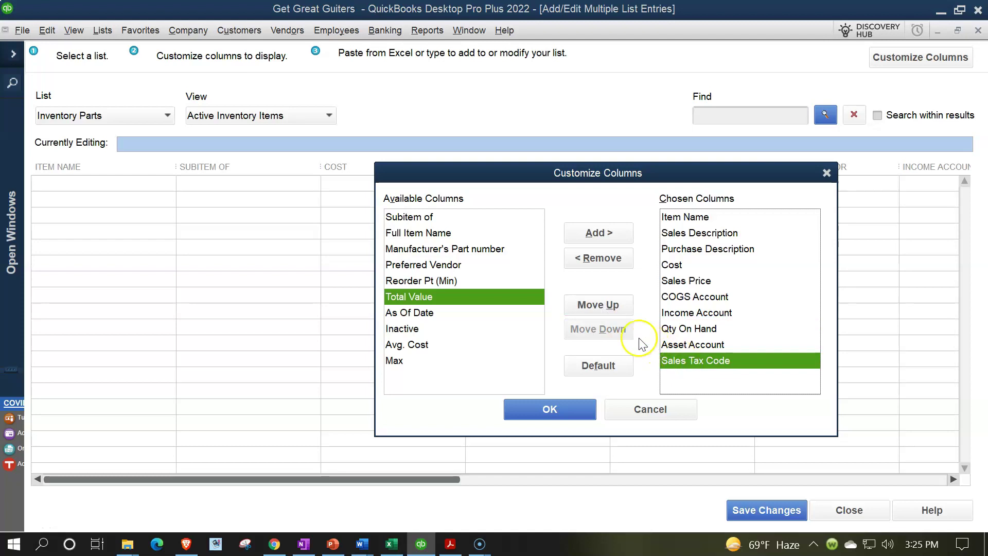
left_click(597, 307)
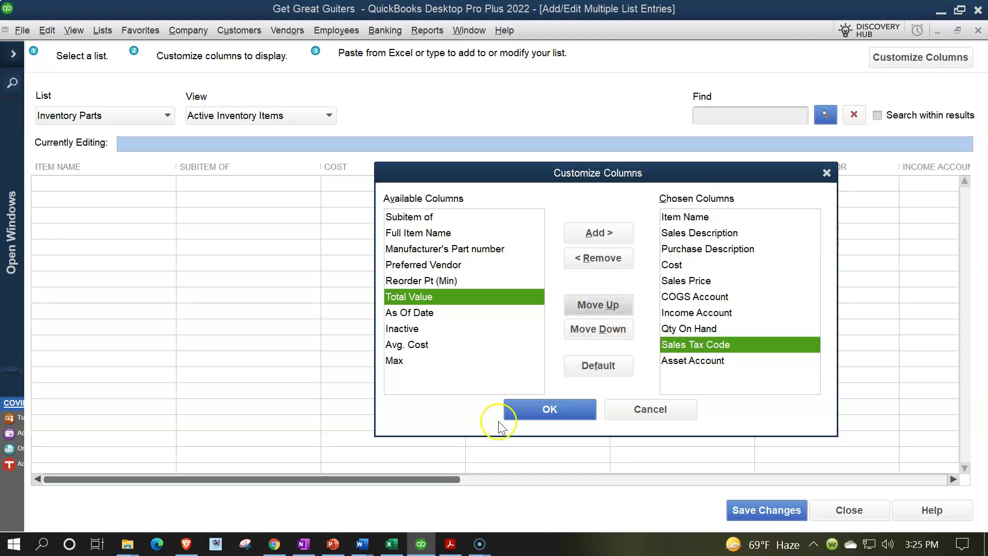
left_click(391, 543)
left_click(393, 544)
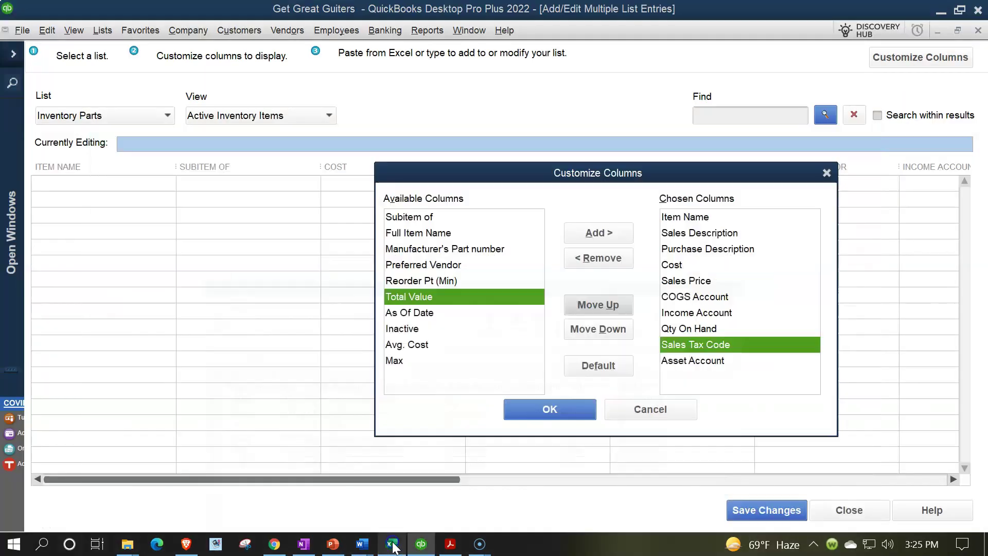
Step: Add As Of Date to the chosen columns and place it directly below Sales Tax Code
left_click(414, 311)
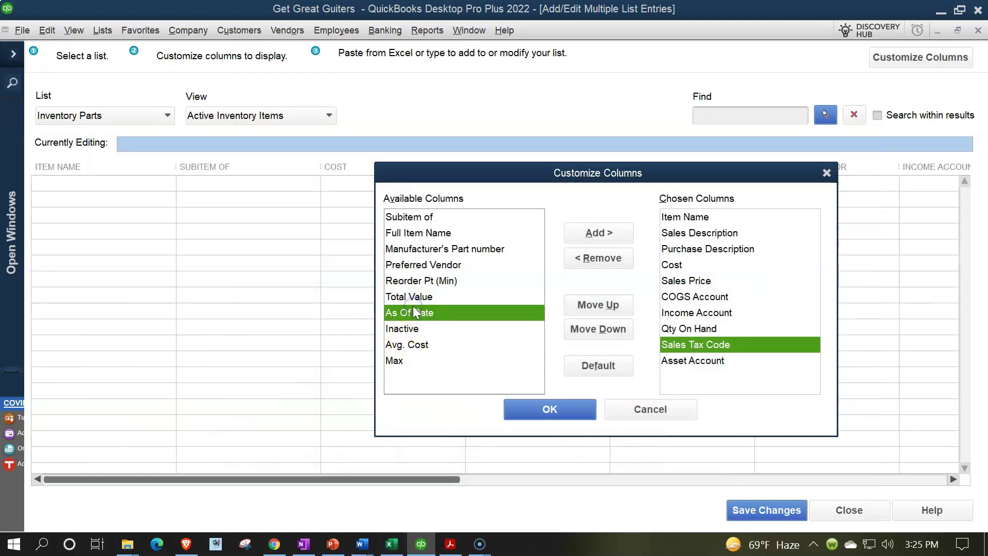
left_click(609, 235)
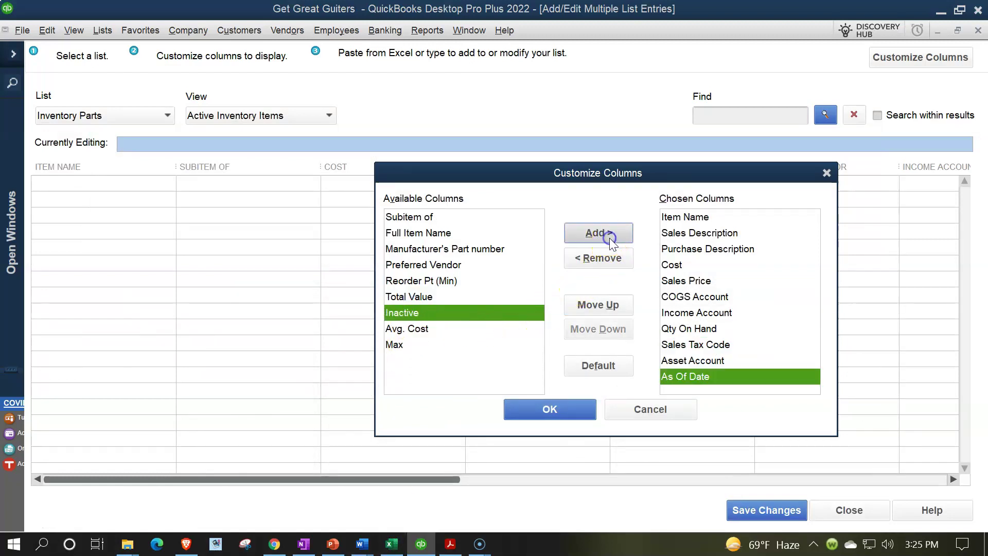
left_click(598, 305)
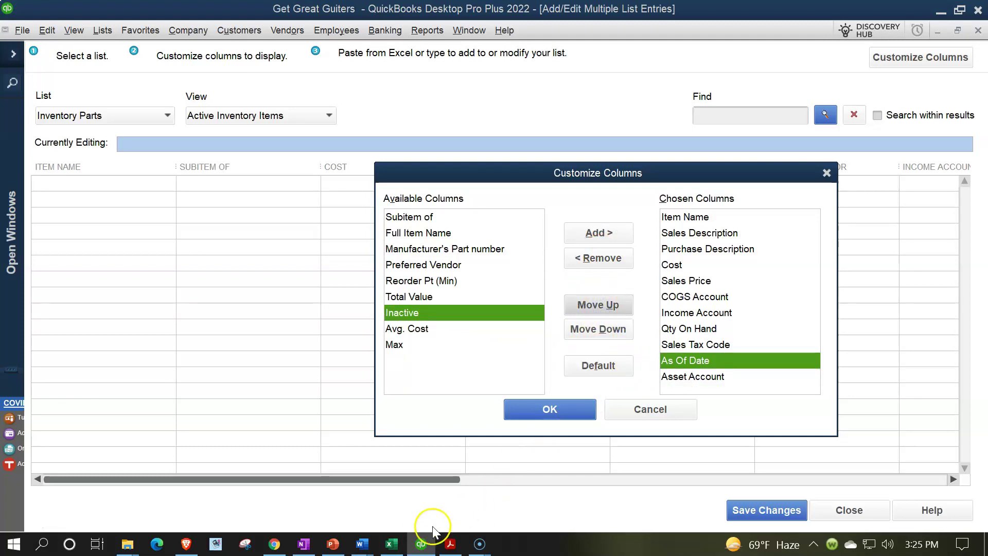
Step: Check which heading follows Income Account in the Excel worksheet, then move Asset Account directly below Income Account in QuickBooks' chosen columns
left_click(395, 545)
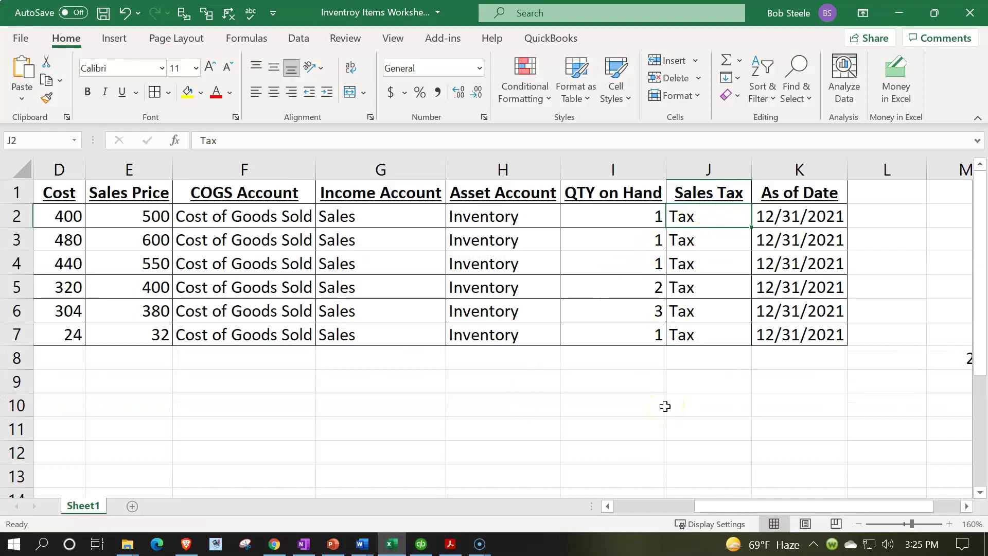
key("Left")
key("Left")
key("Left")
key("Up")
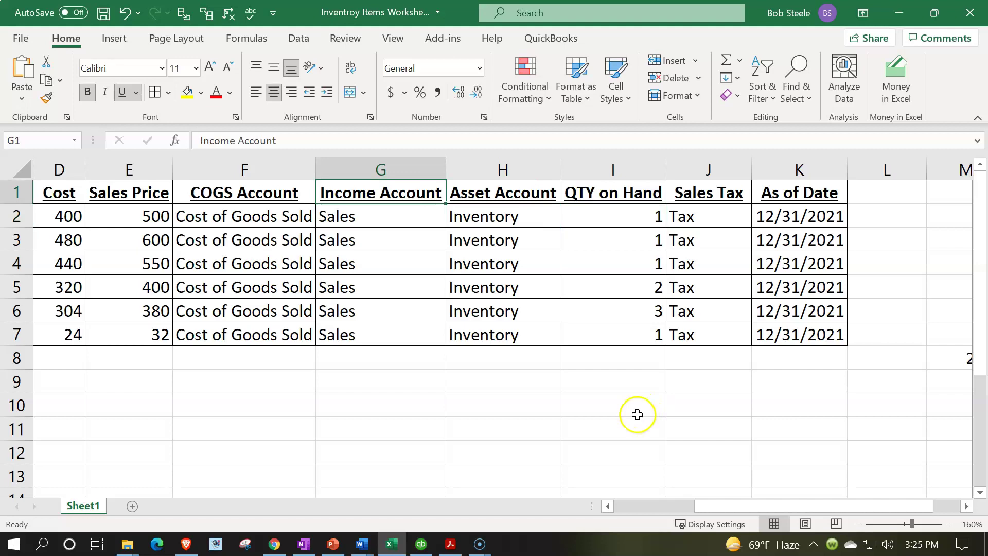
left_click(392, 544)
left_click(686, 376)
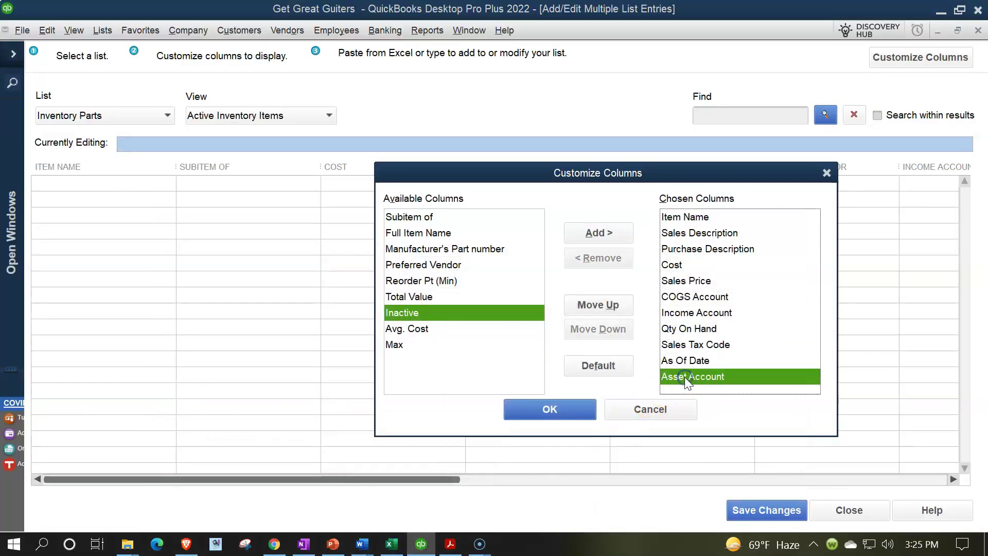
left_click(618, 304)
left_click(617, 304)
left_click(619, 305)
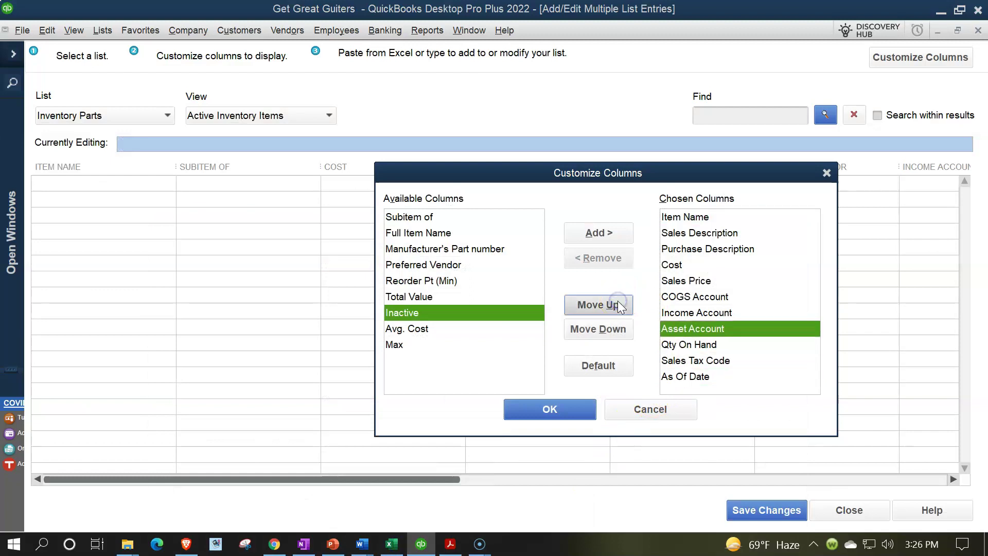
Step: Review the order of QuickBooks' chosen columns one by one from Item Name through As Of Date
left_click(726, 215)
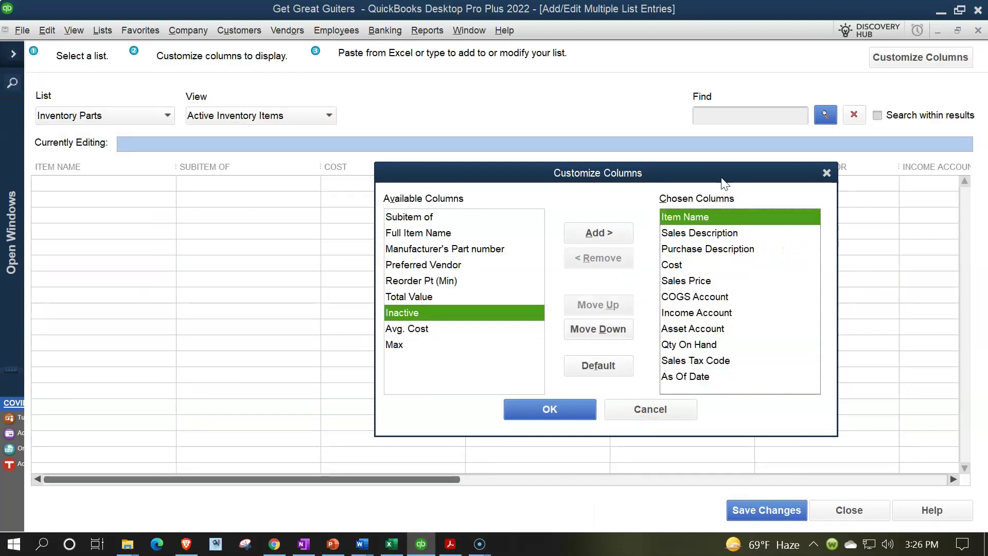
key("Down")
key("Down")
key("Down")
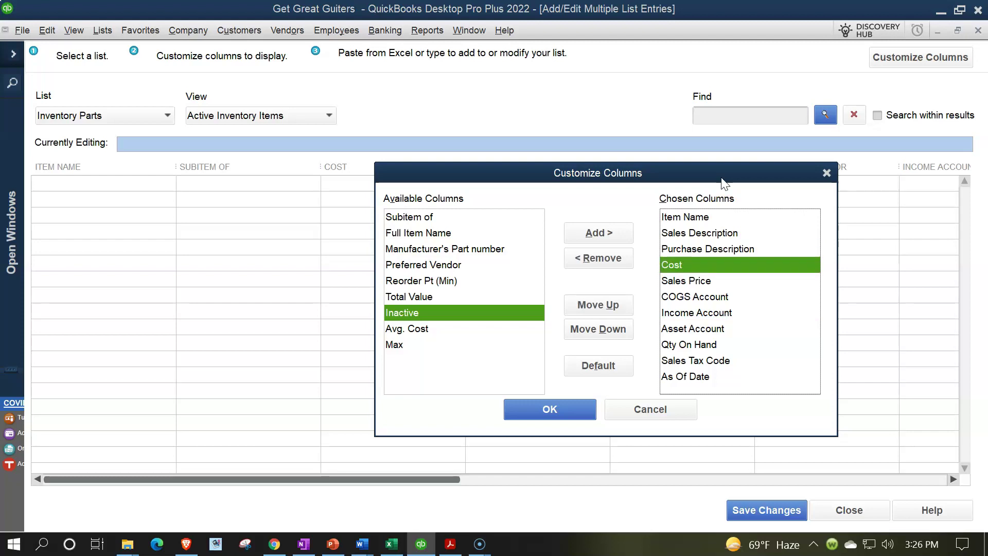
key("Down")
key("Down")
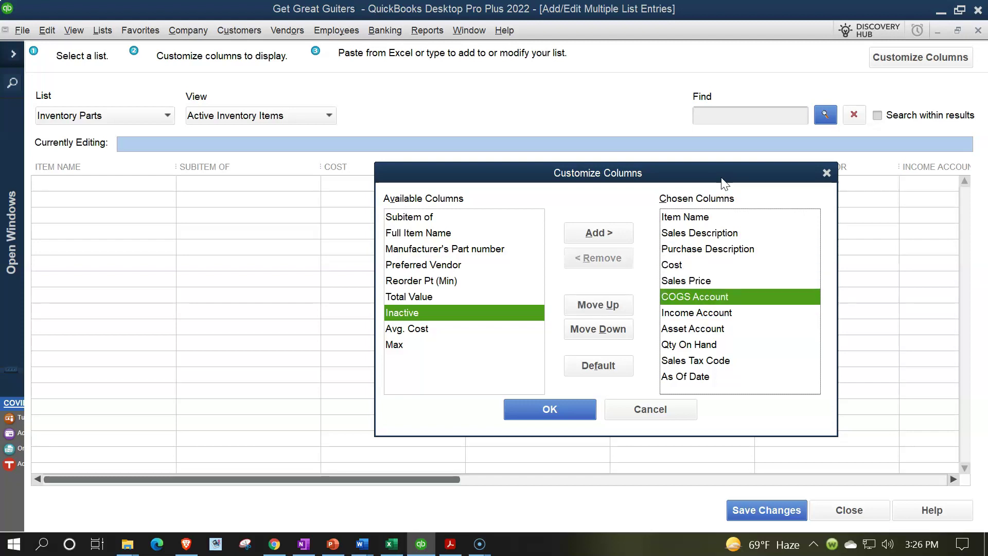
key("Down")
key("Down")
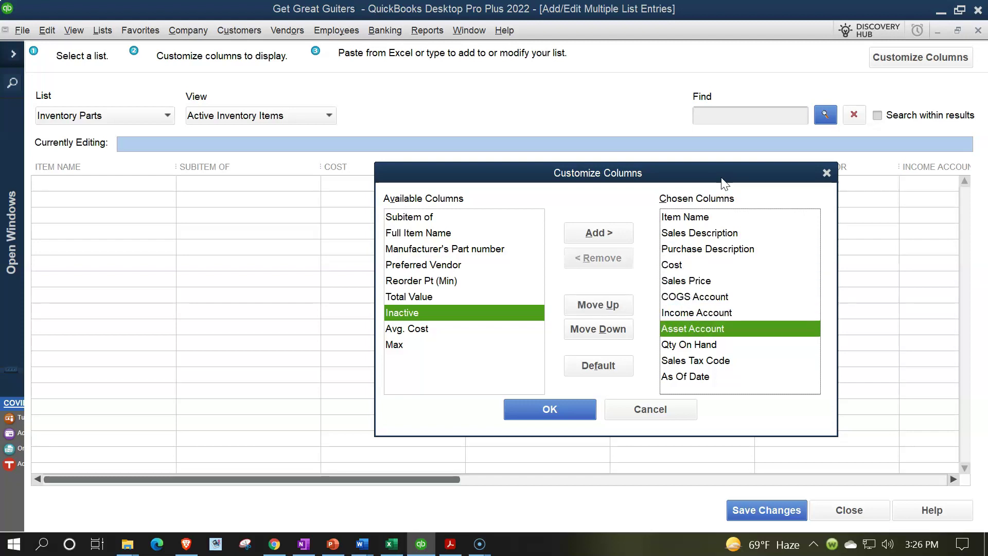
key("Down")
key("Down")
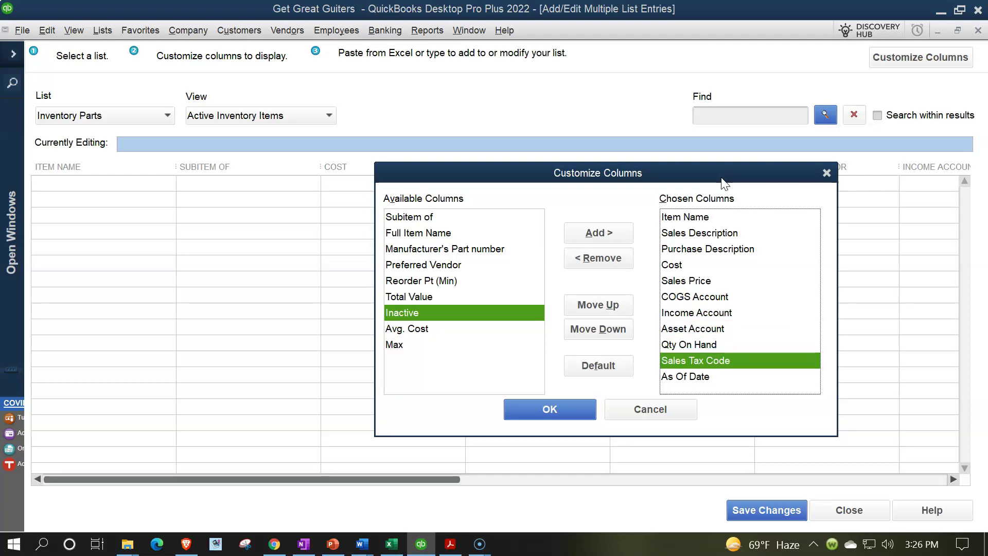
key("Down")
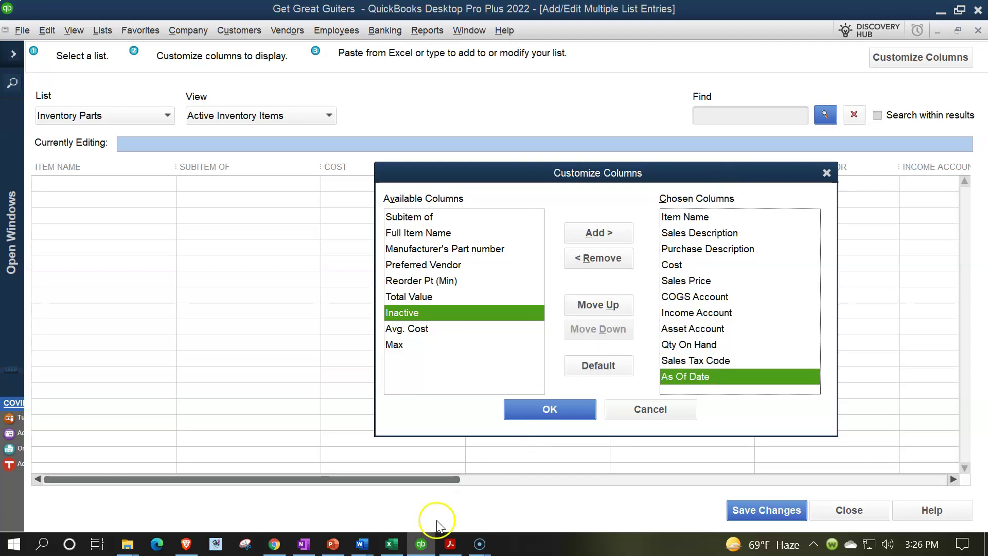
Step: Switch to the Excel worksheet and review its row 1 headings in order from Item Name through As of Date
left_click(391, 543)
left_click(210, 242)
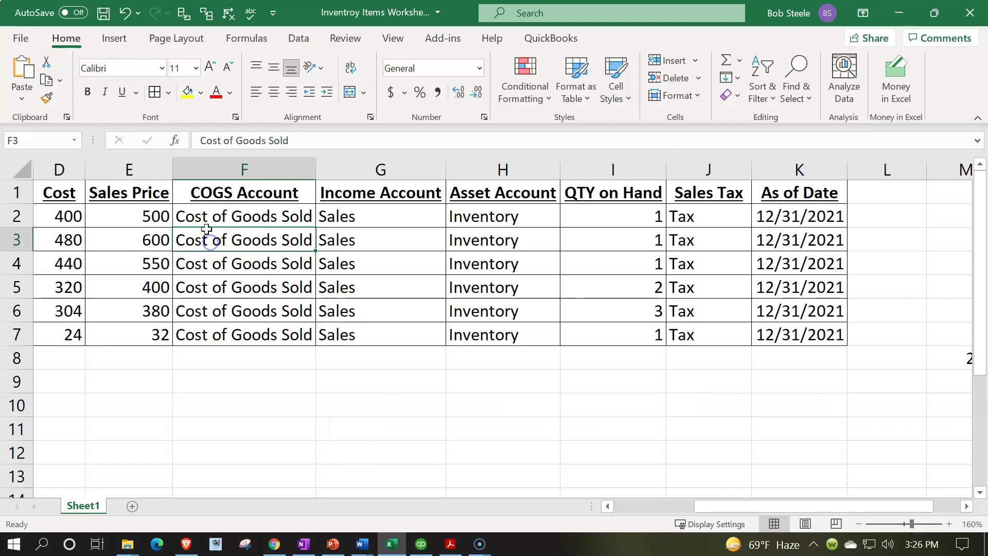
key("Left")
key("Home")
key("Up")
key("Up")
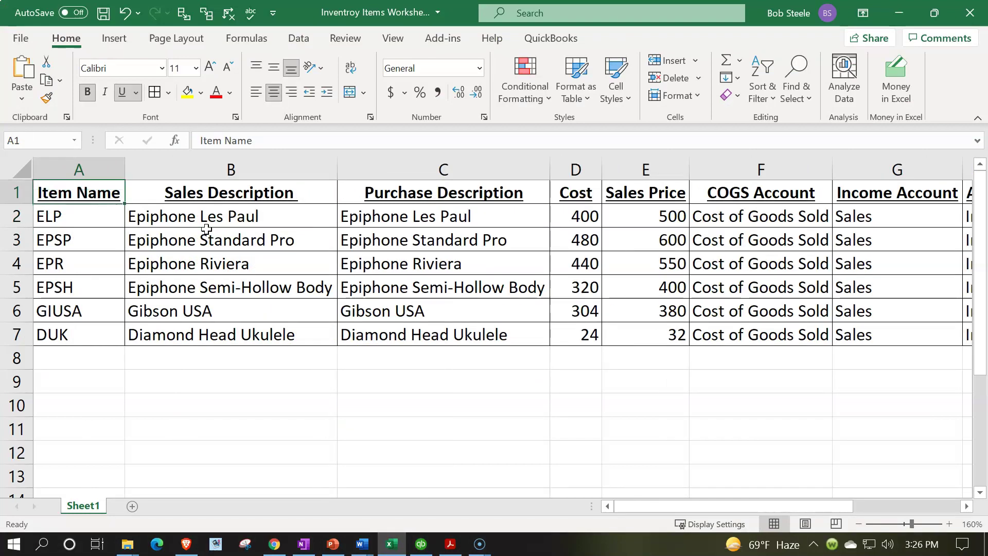
key("Right")
key("Right")
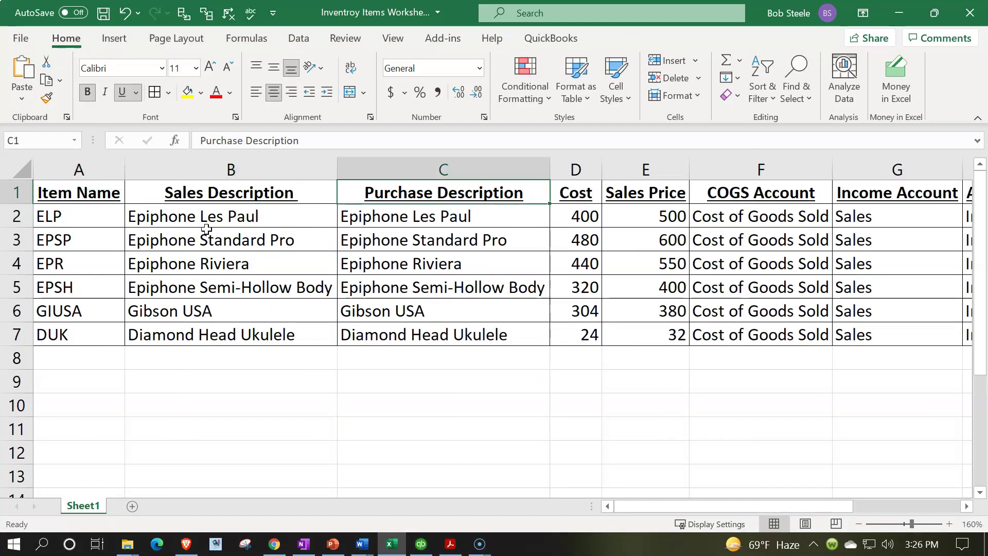
key("Right")
key("Right")
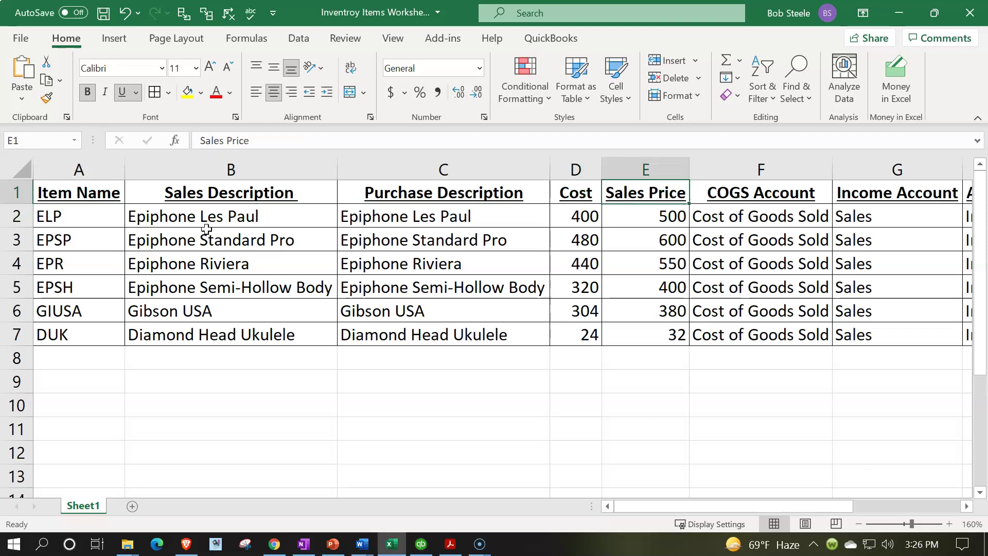
key("Right")
key("Right")
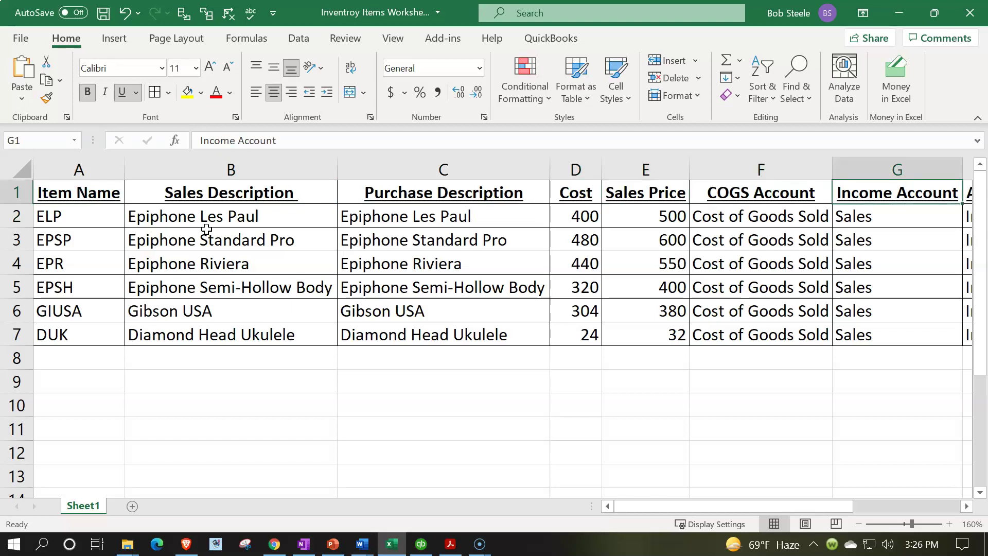
key("Right")
key("Right")
key("Right")
key("Right")
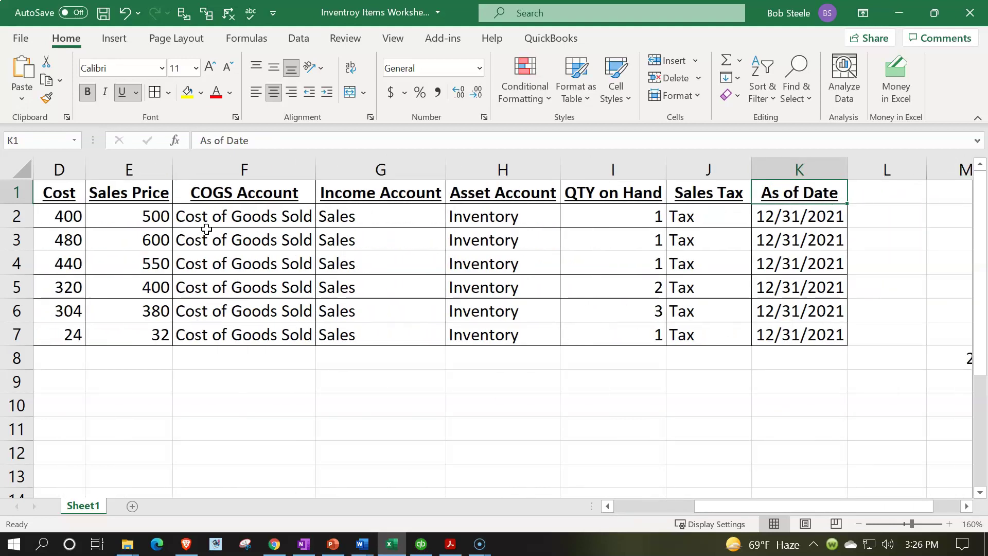
key("Left")
key("Left")
key("Left")
key("Left")
key("Left")
key("Left")
key("Left")
key("Left")
key("Left")
key("Left")
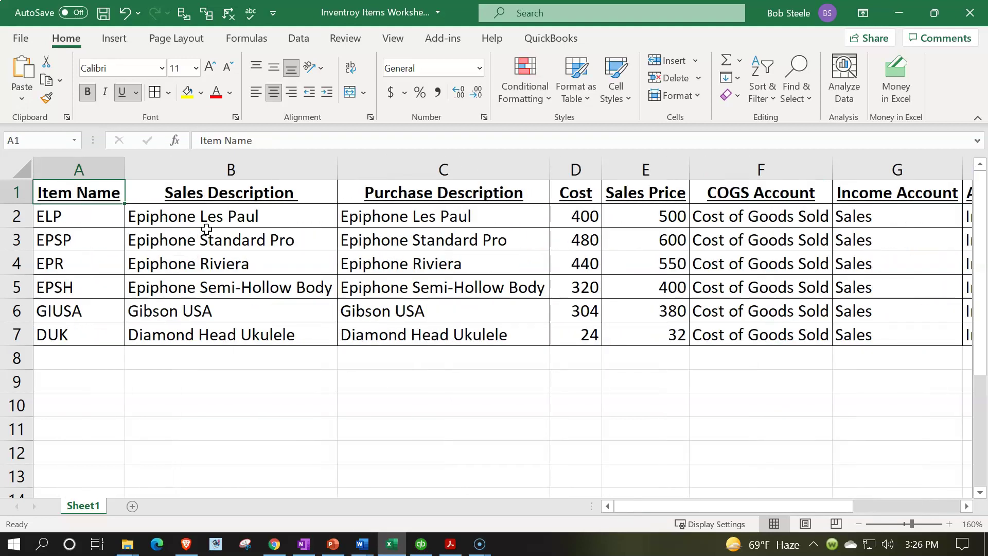
Step: Return to QuickBooks and apply the customized column order to the Inventory Parts grid
left_click(391, 544)
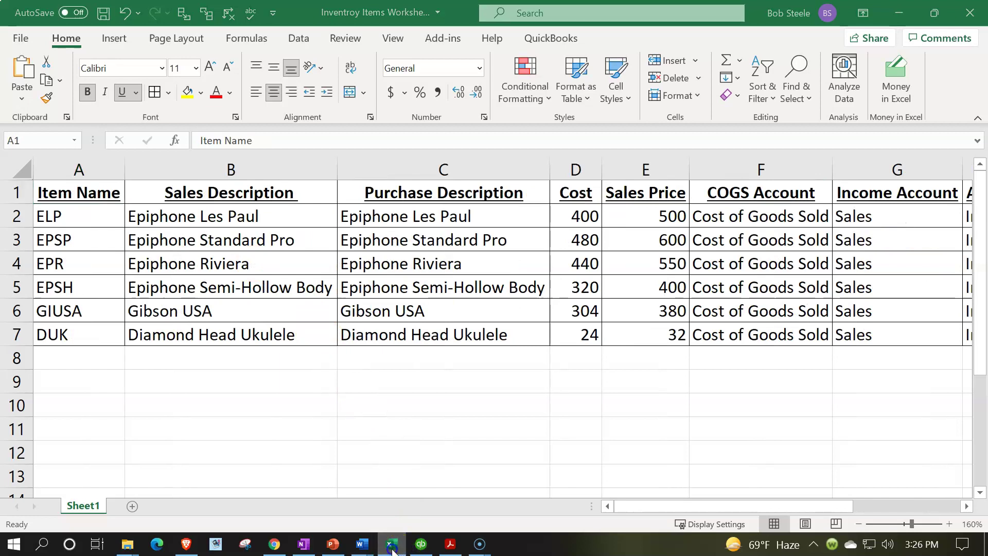
left_click(542, 409)
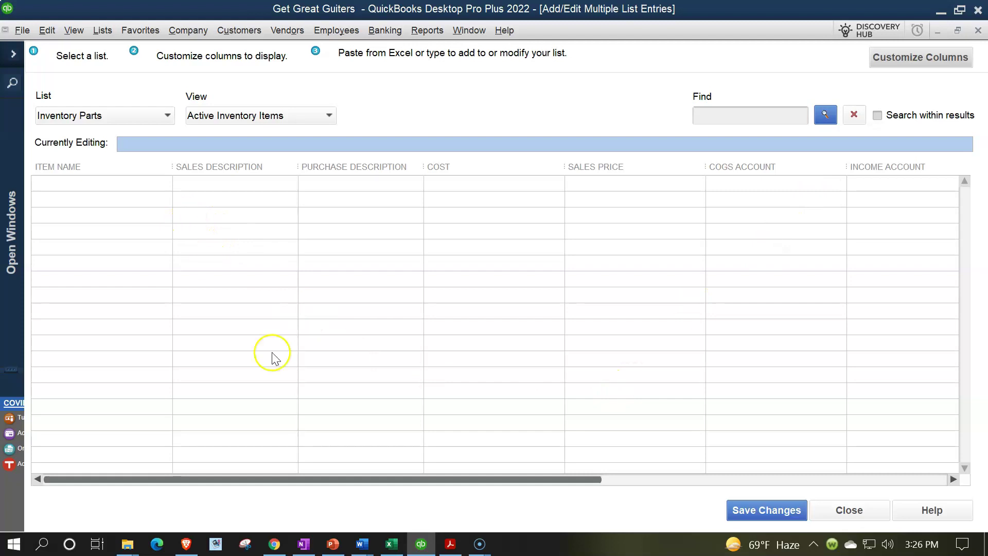
Step: Copy the inventory item data in A2:K7 of the Excel worksheet, leaving out the heading row
left_click(391, 544)
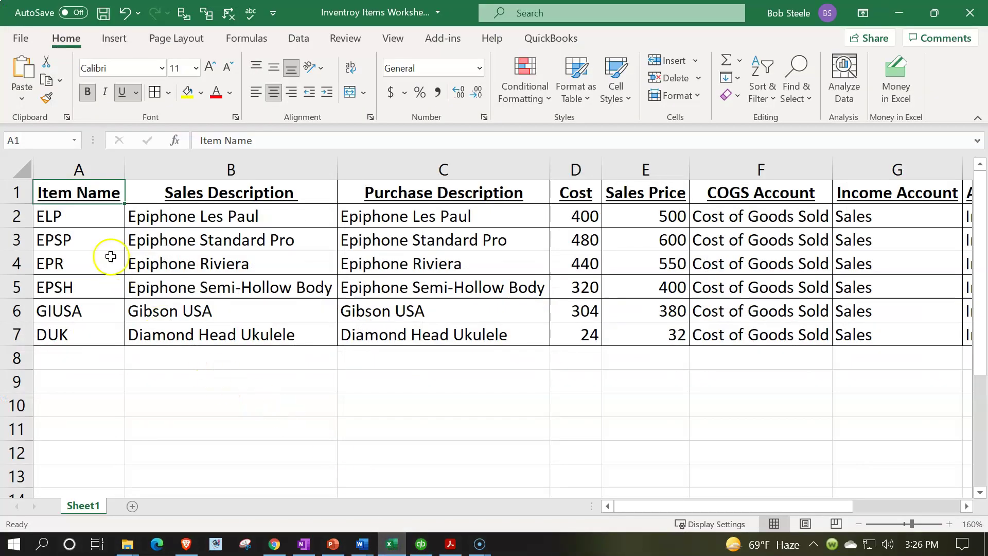
left_click(93, 219)
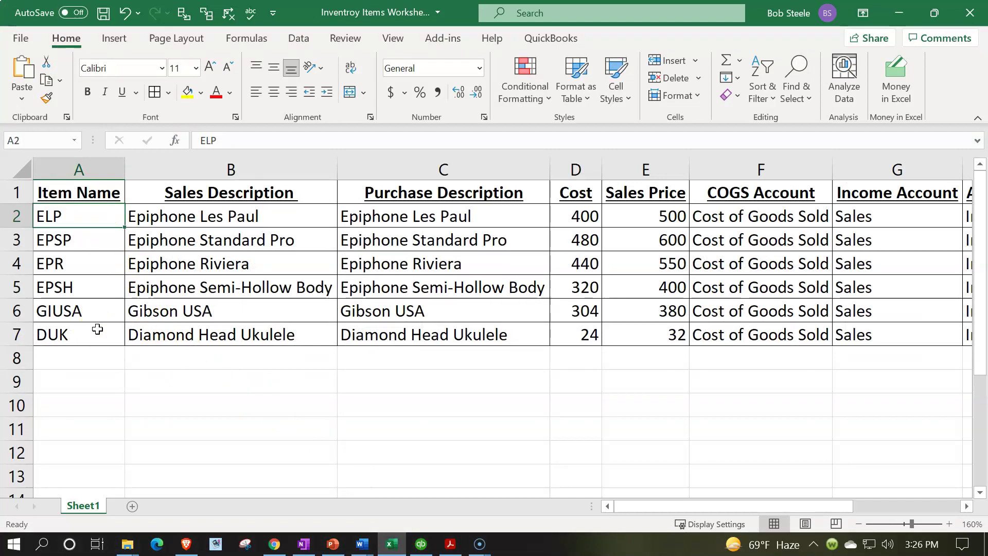
left_click_drag(93, 226, 841, 340)
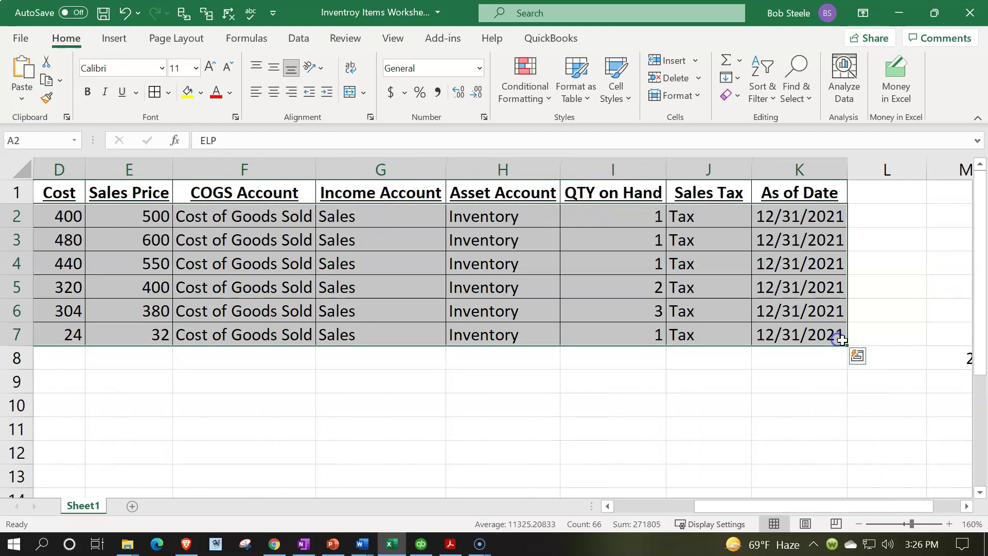
key("ctrl+c")
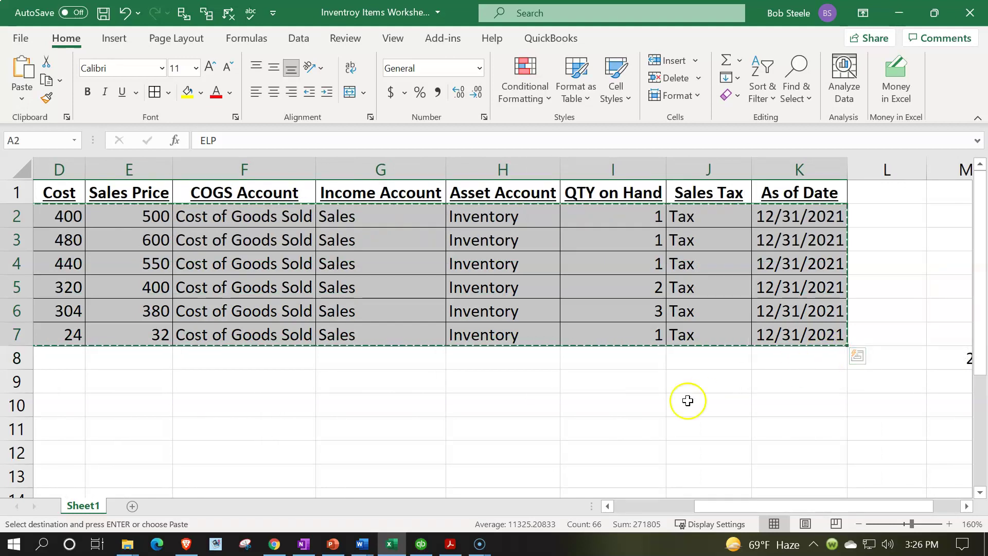
Step: Paste the copied inventory rows into QuickBooks' Inventory Parts grid, starting at the first Item Name cell
left_click(392, 544)
left_click(78, 184)
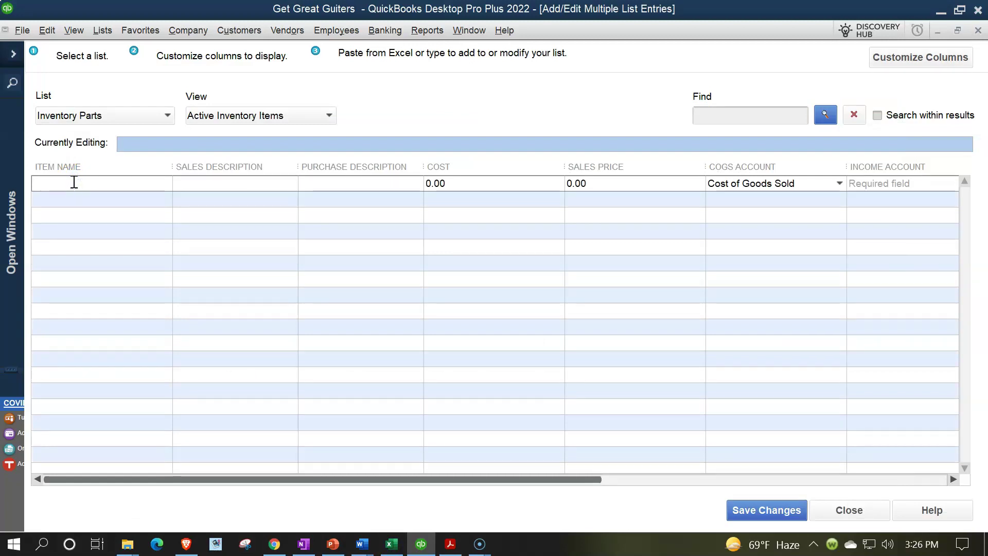
key("ctrl+v")
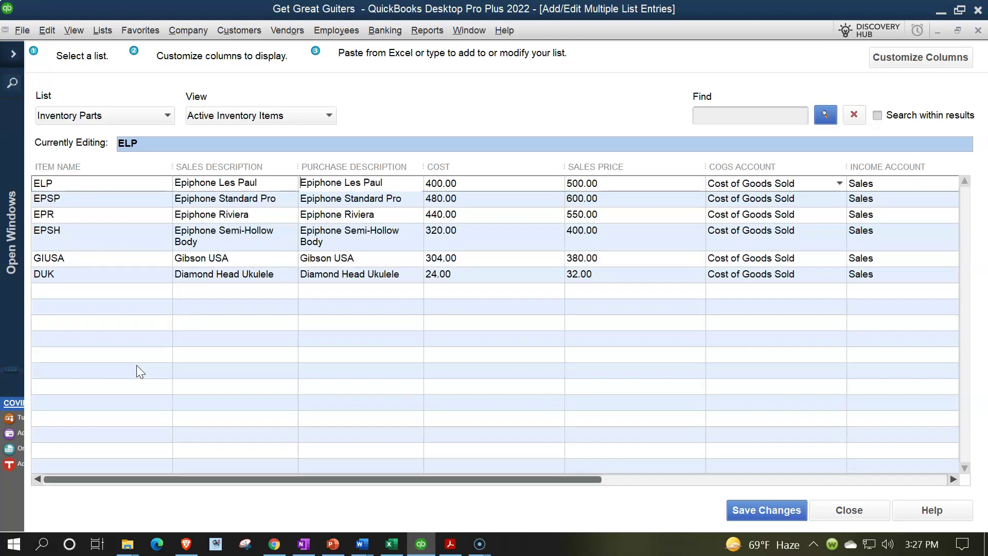
Step: Check the Epiphone Les Paul row's Cost, Sales Price, COGS Account and Income Account entries, including the available account choices
key("Tab")
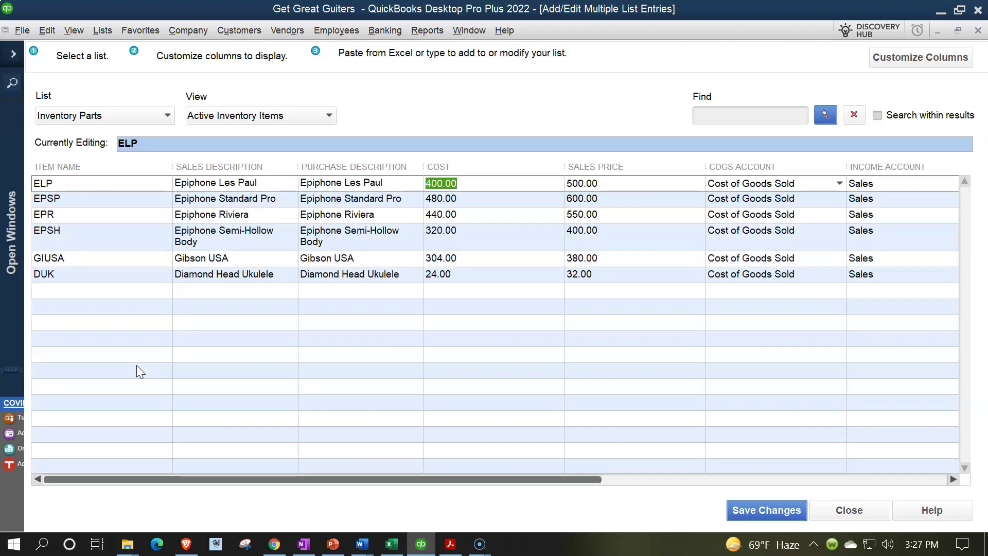
key("Tab")
key("Tab")
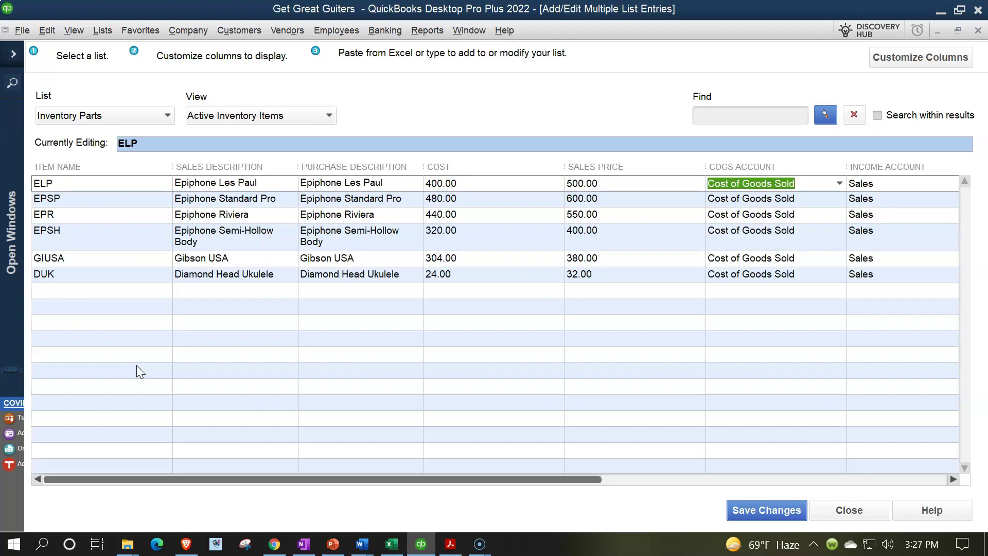
left_click(839, 183)
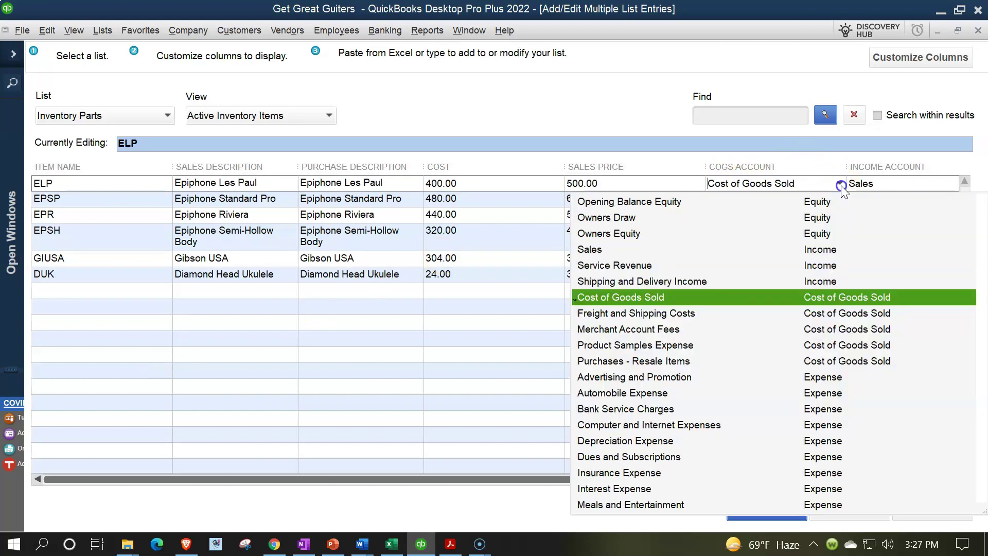
left_click(840, 184)
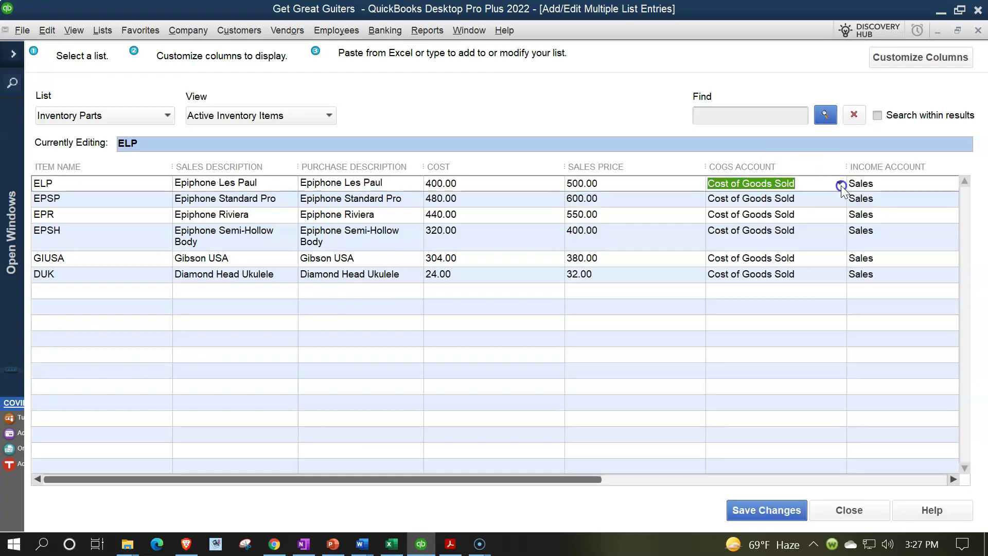
key("Tab")
left_click(935, 188)
left_click(951, 184)
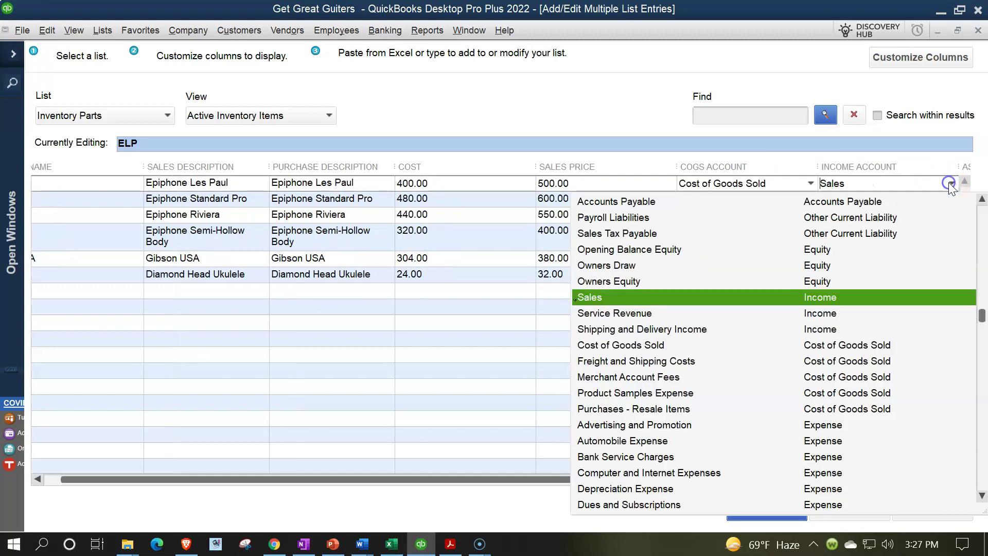
left_click(951, 185)
Step: Decline setting up a new Inventory account and assign Inventory Asset as the Asset Account for ELP and EPSP
left_click(840, 369)
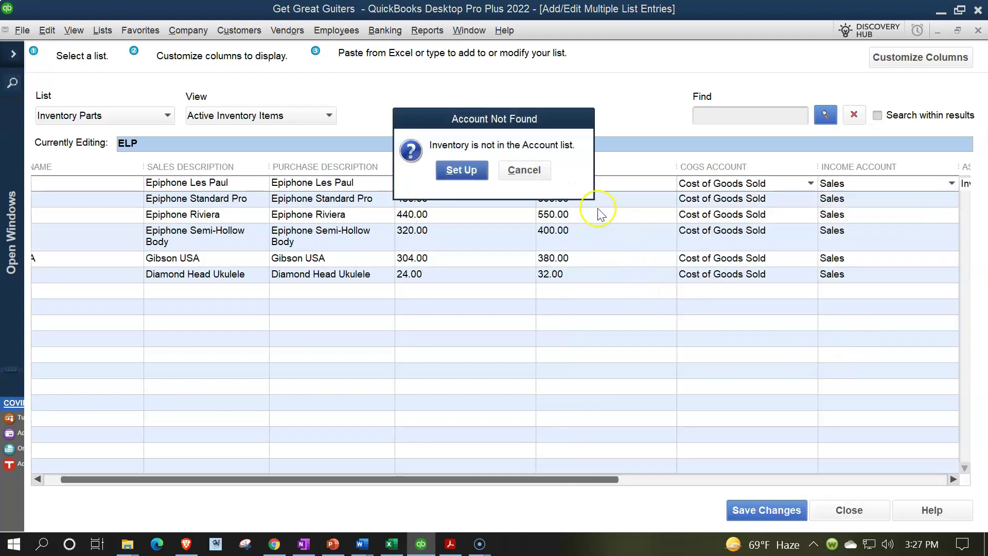
left_click(548, 175)
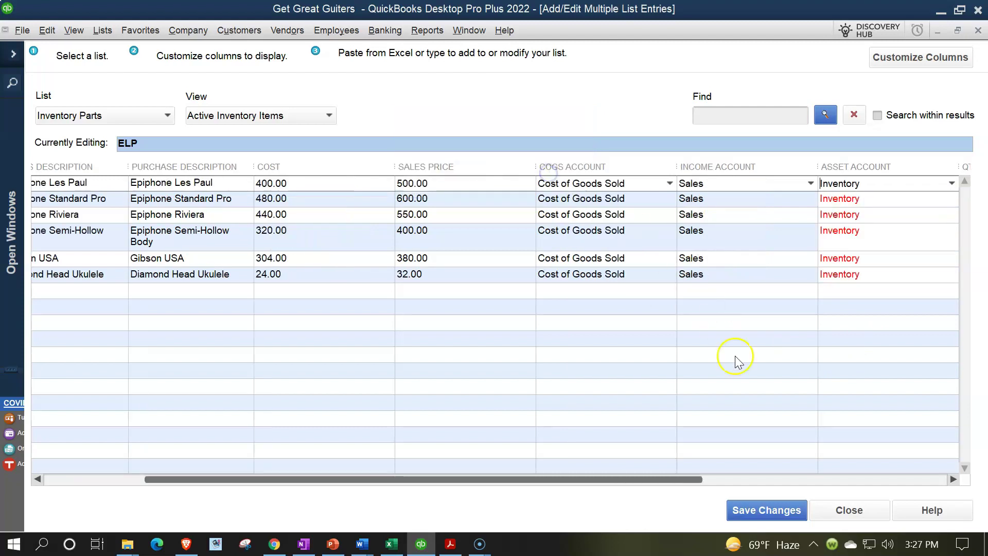
left_click(951, 184)
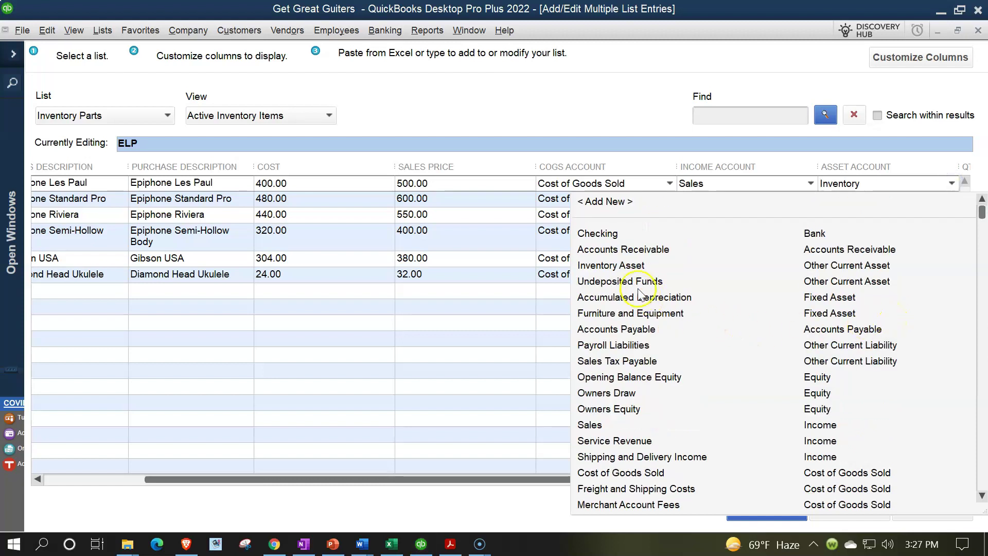
left_click(622, 266)
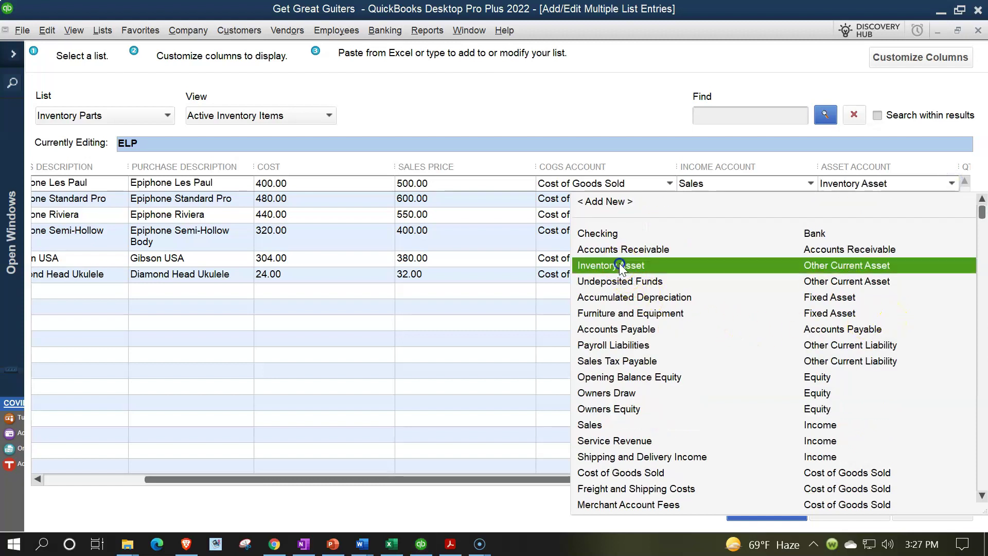
left_click(938, 203)
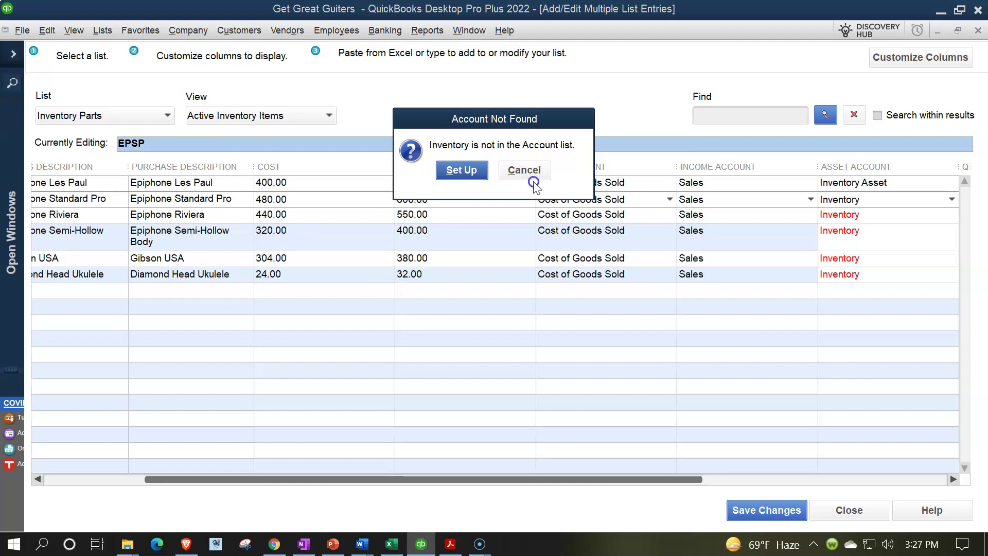
left_click(506, 177)
left_click(951, 199)
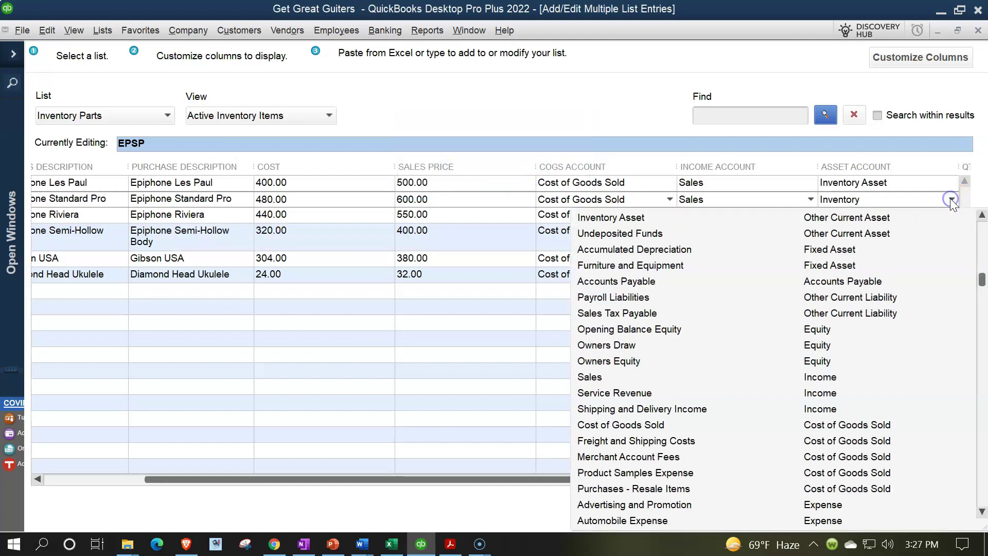
left_click(630, 218)
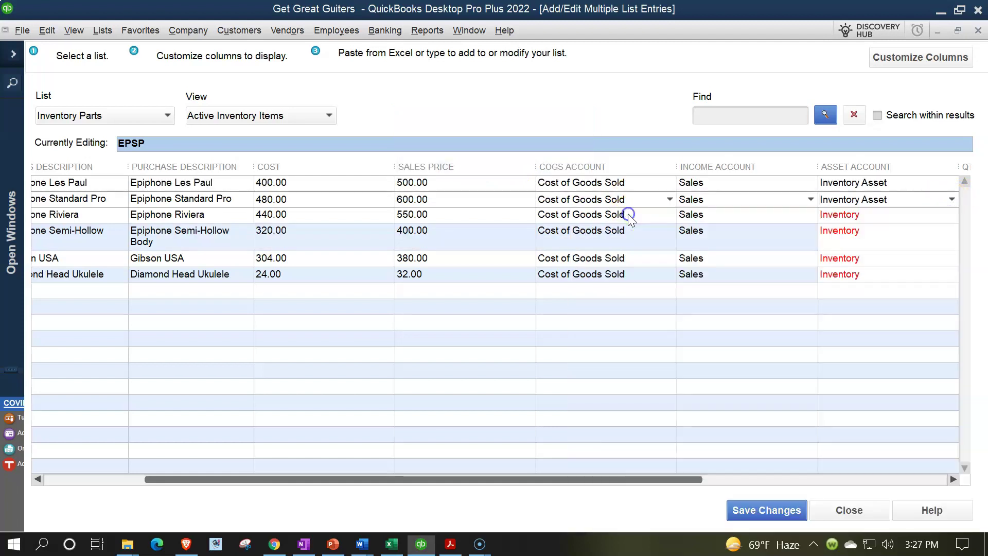
Step: Assign Inventory Asset as the Asset Account for EPSH and EPR, declining to set up a new account
left_click(931, 216)
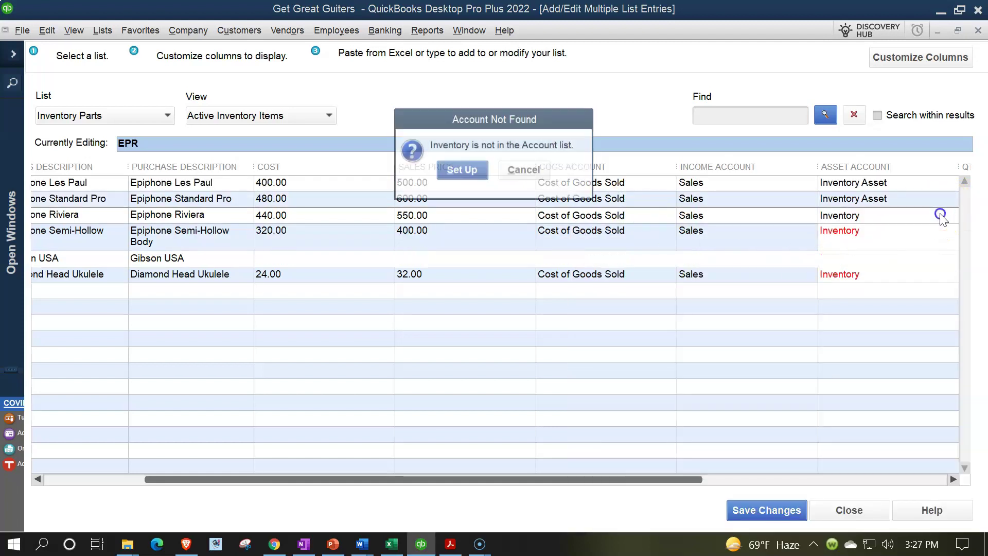
left_click(534, 178)
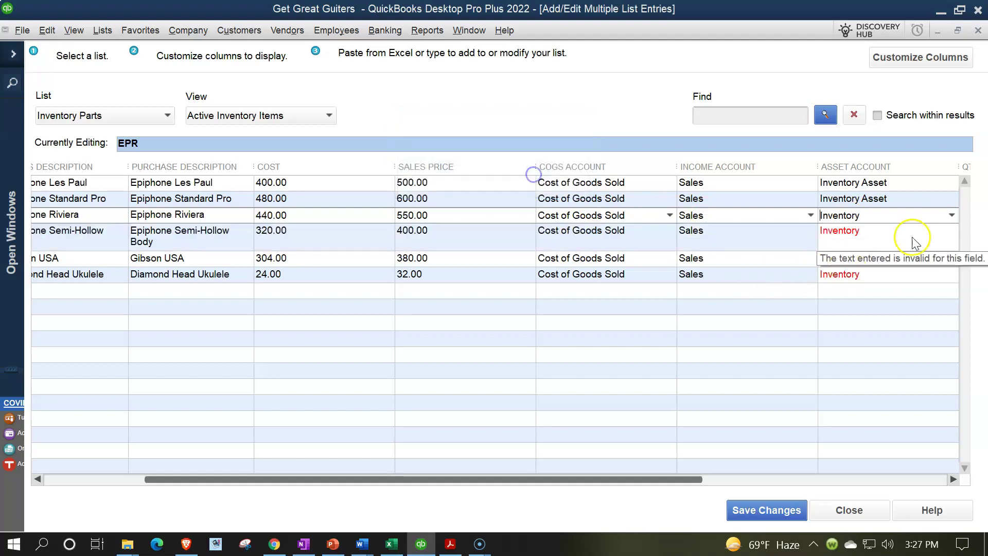
left_click(939, 234)
left_click(525, 171)
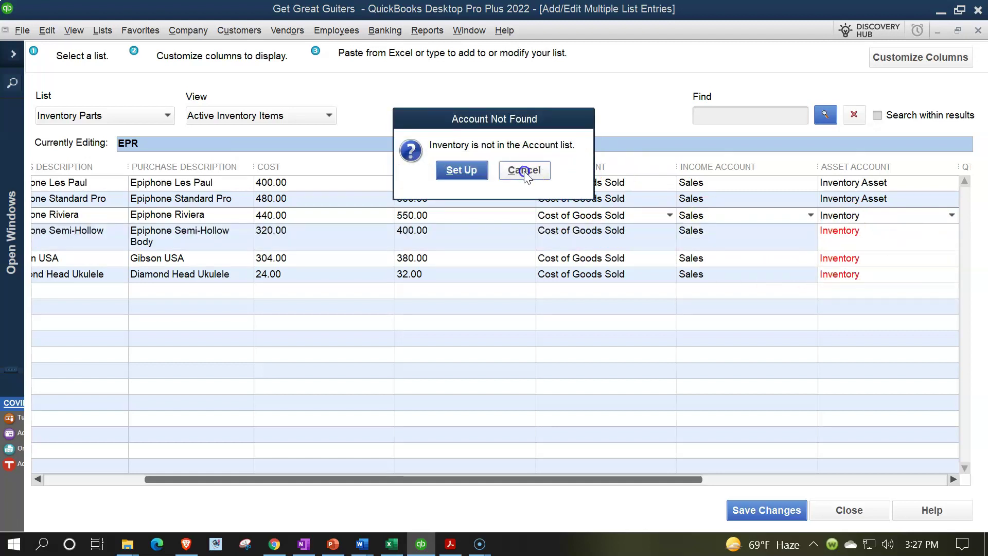
left_click(800, 232)
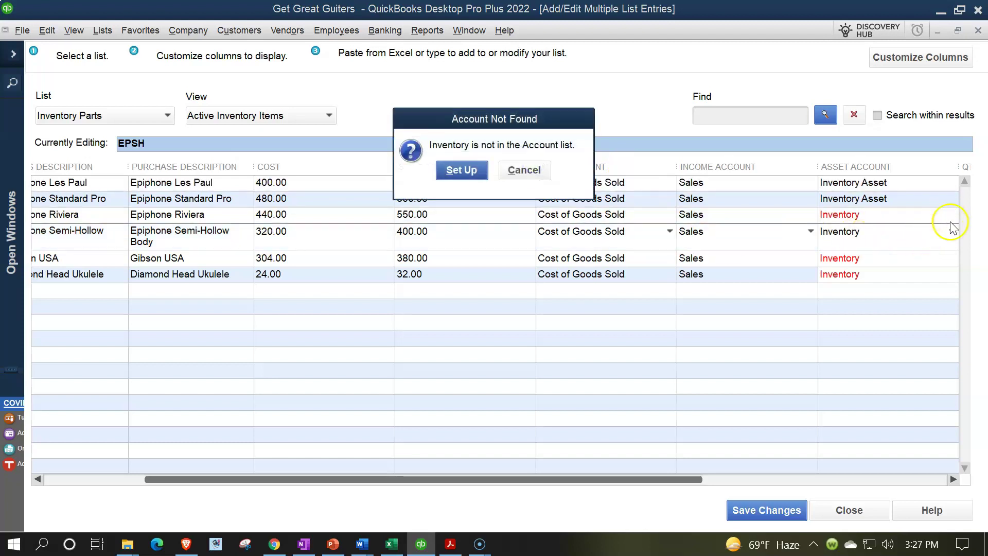
left_click(547, 172)
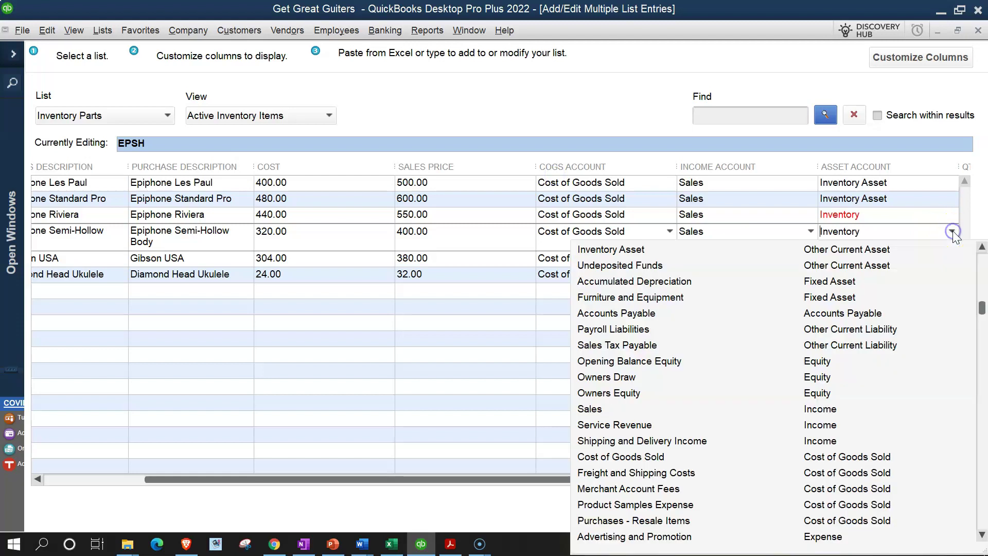
left_click(622, 249)
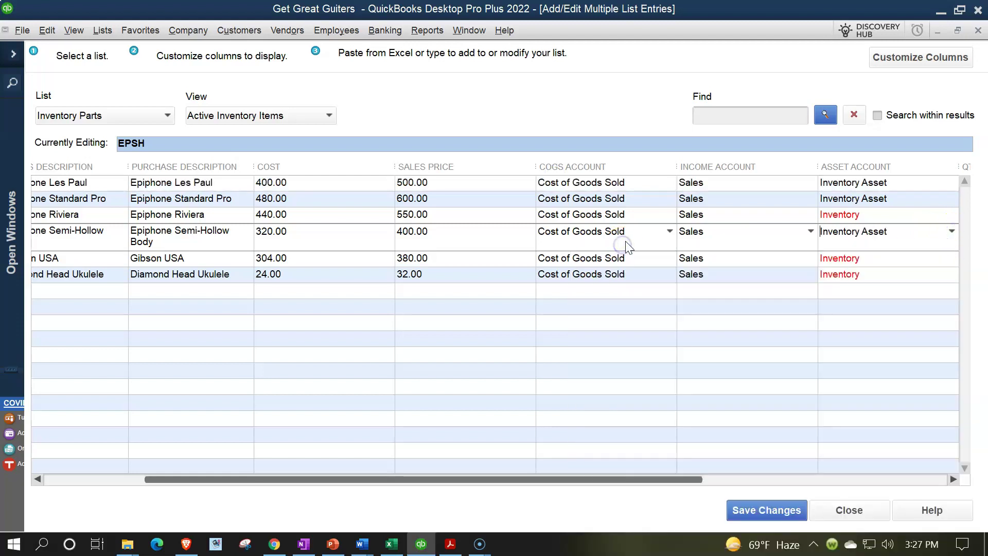
left_click(800, 213)
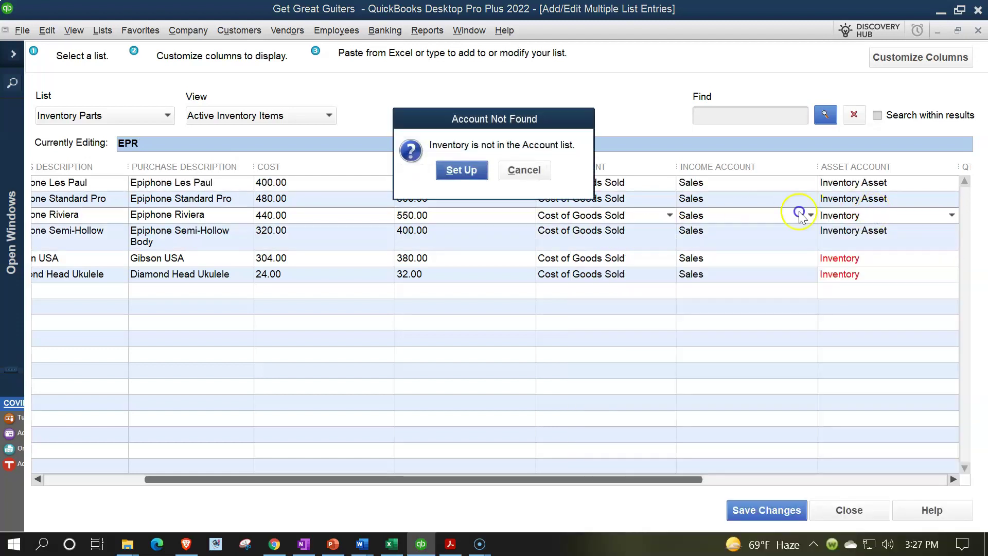
left_click(523, 170)
left_click(952, 215)
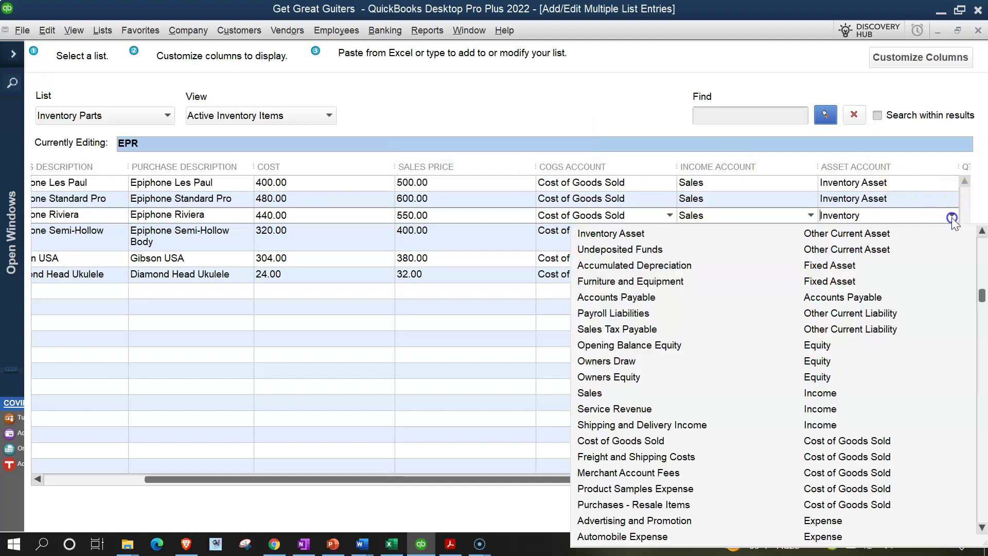
left_click(611, 234)
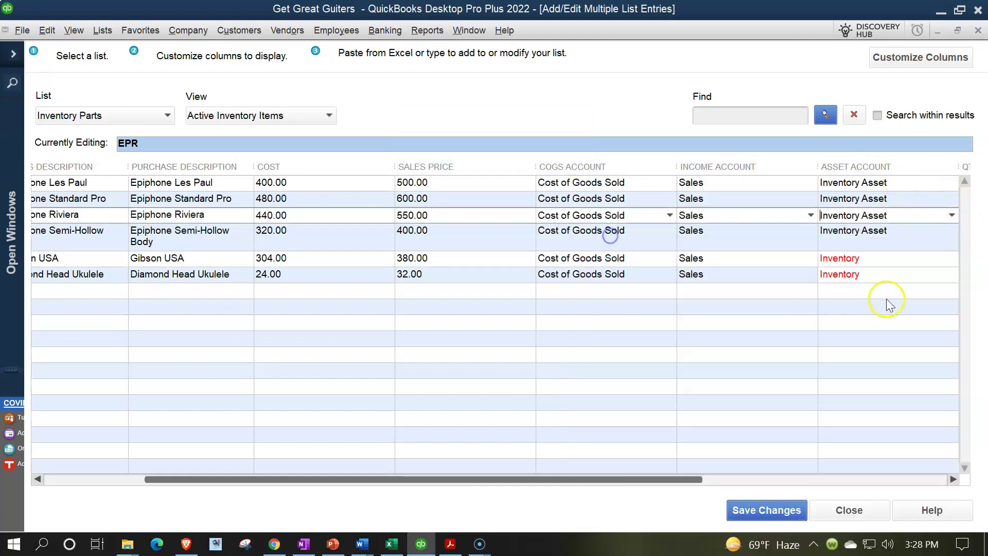
Step: Assign Inventory Asset as the Asset Account for GIUSA and DUK, declining to set up a new account
left_click(830, 259)
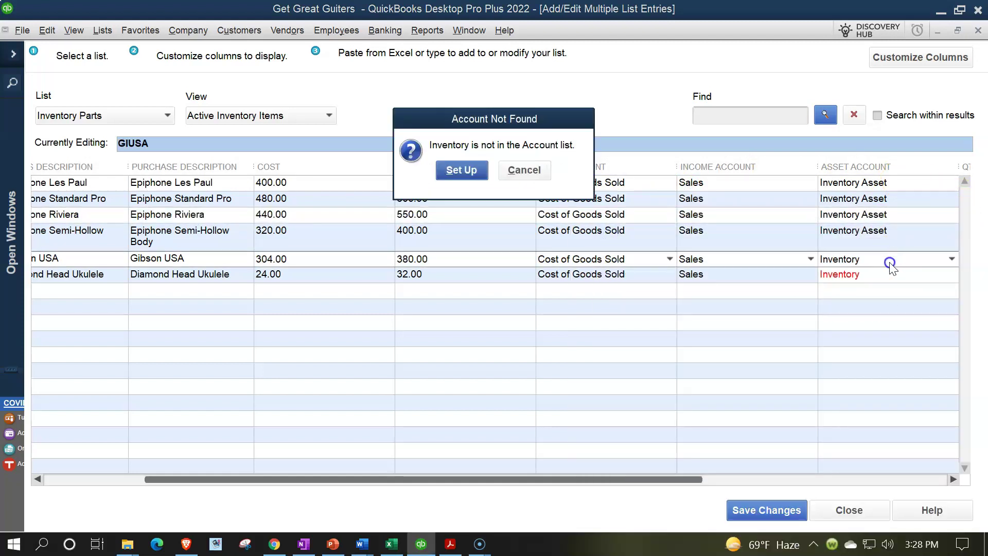
left_click(523, 169)
left_click(950, 259)
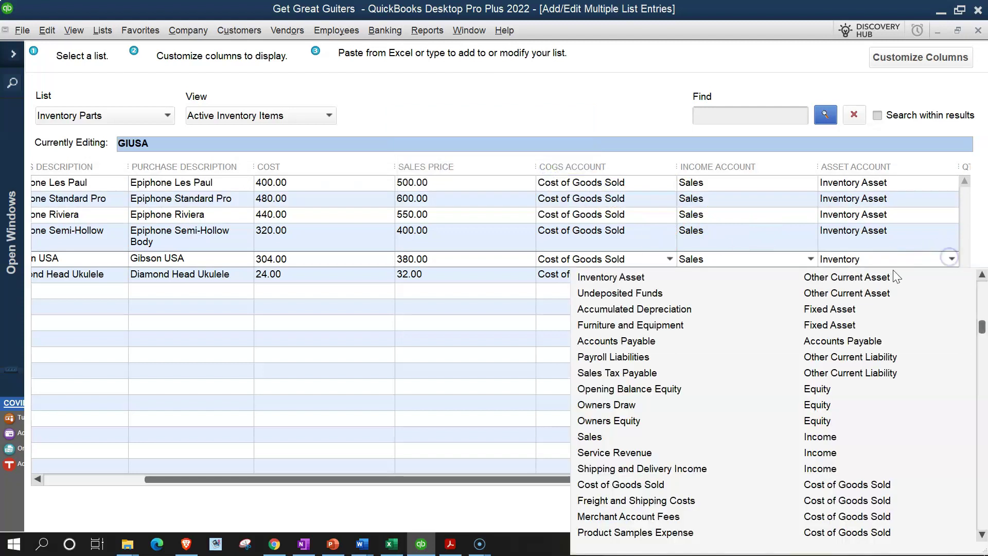
left_click(628, 279)
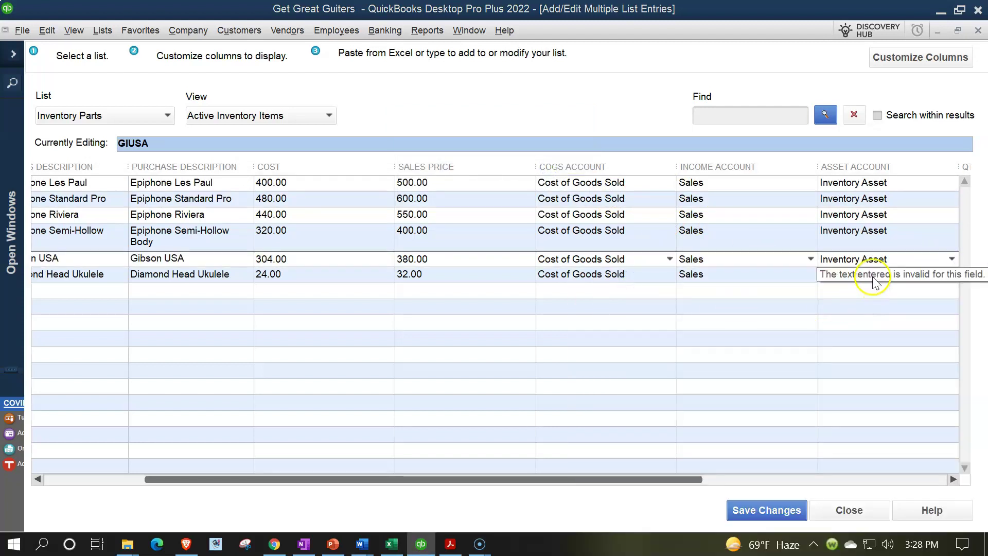
left_click(824, 274)
left_click(521, 169)
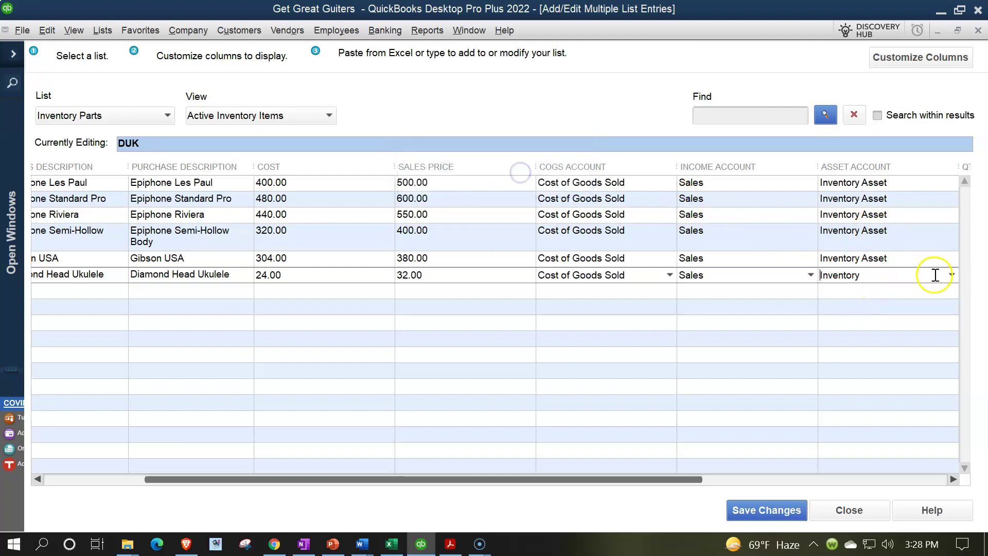
left_click(951, 274)
left_click(636, 297)
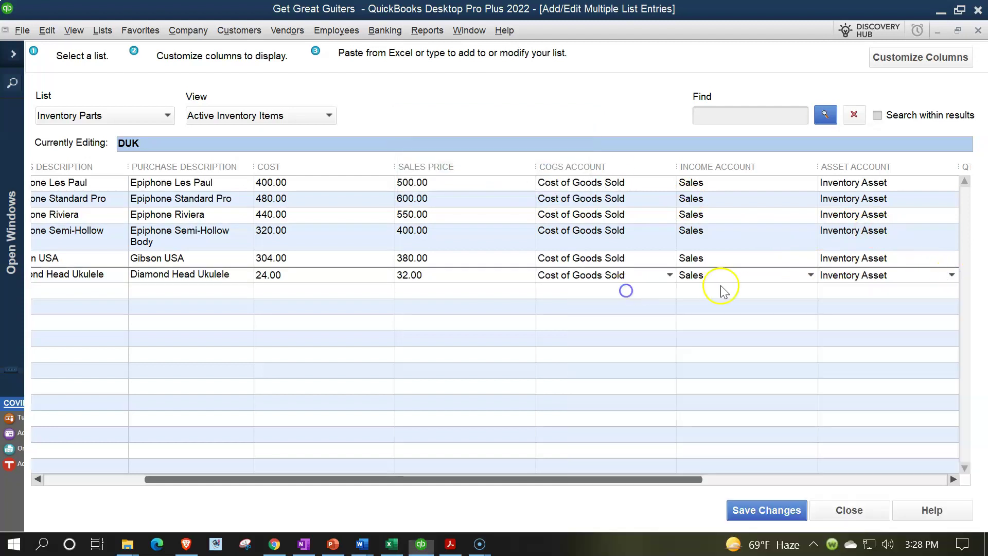
Step: Review the ELP row's remaining entries from COGS Account through Qty on Hand, Sales Tax Code and As of Date
left_click(658, 185)
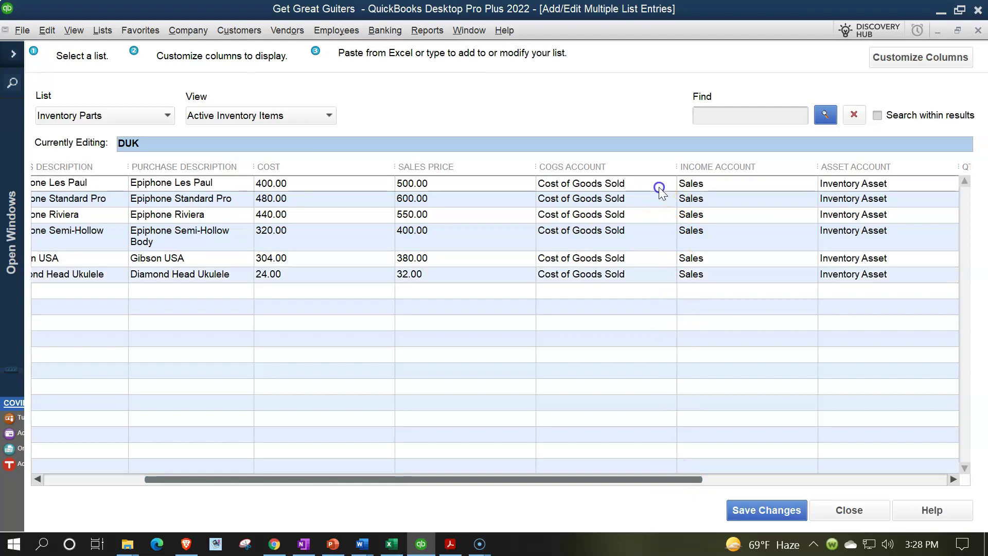
key("Tab")
key("Tab")
key("Tab")
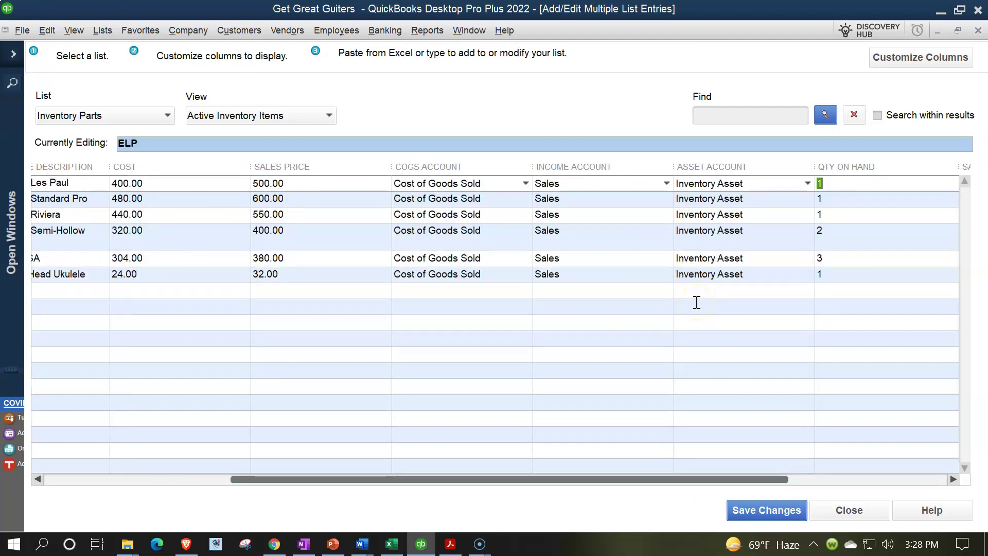
key("Tab")
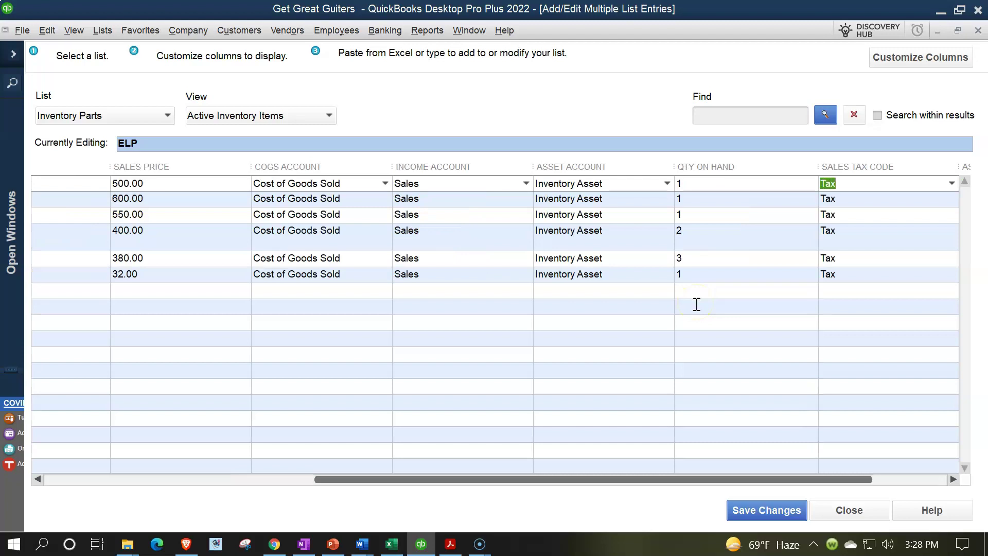
left_click(951, 183)
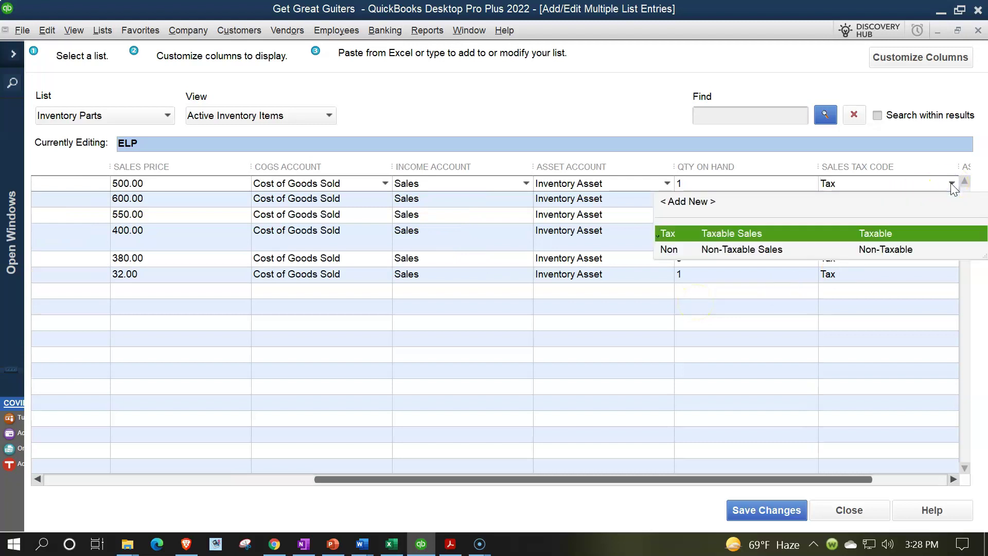
left_click(952, 185)
key("Tab")
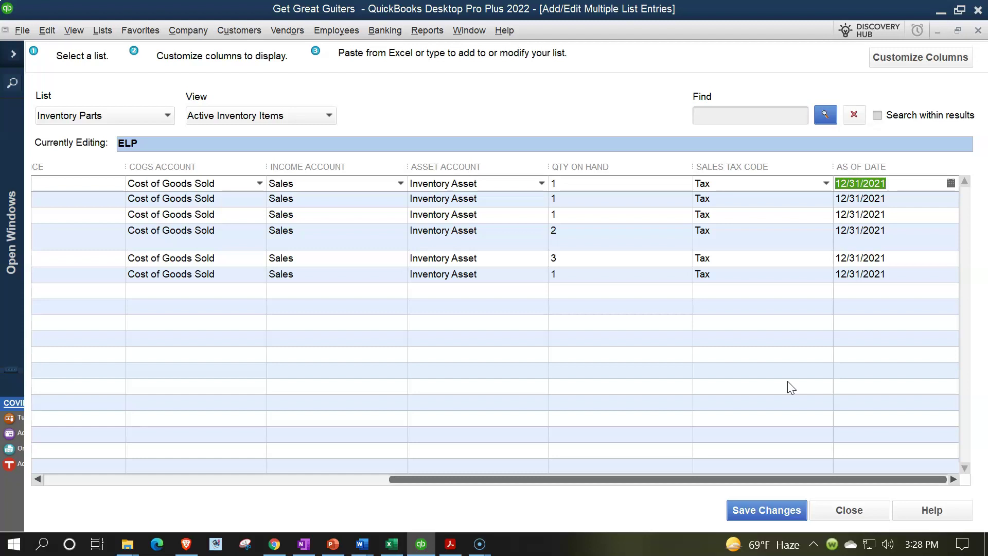
key("Tab")
Step: Save the inventory items and close the multiple-entry grid to return to the Item List
left_click(750, 512)
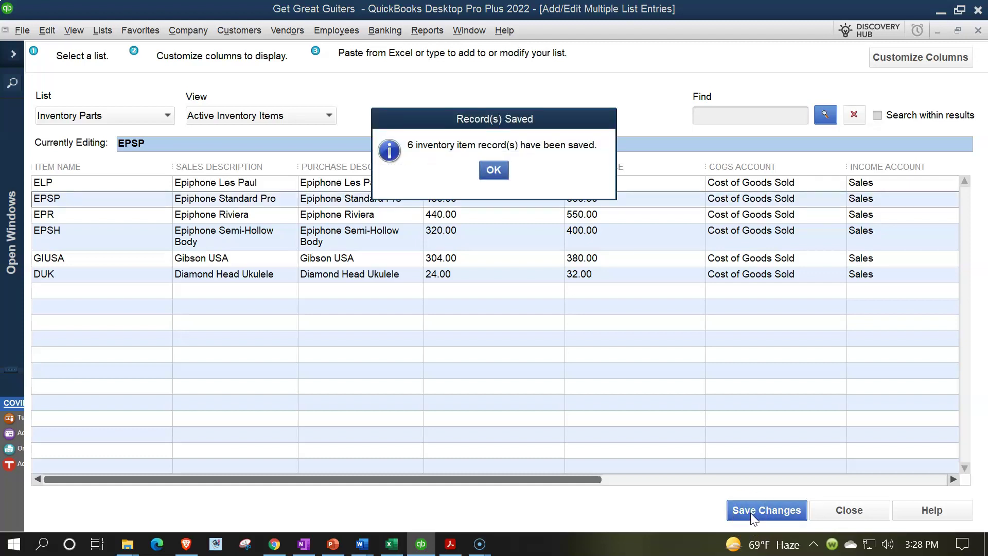
left_click(493, 171)
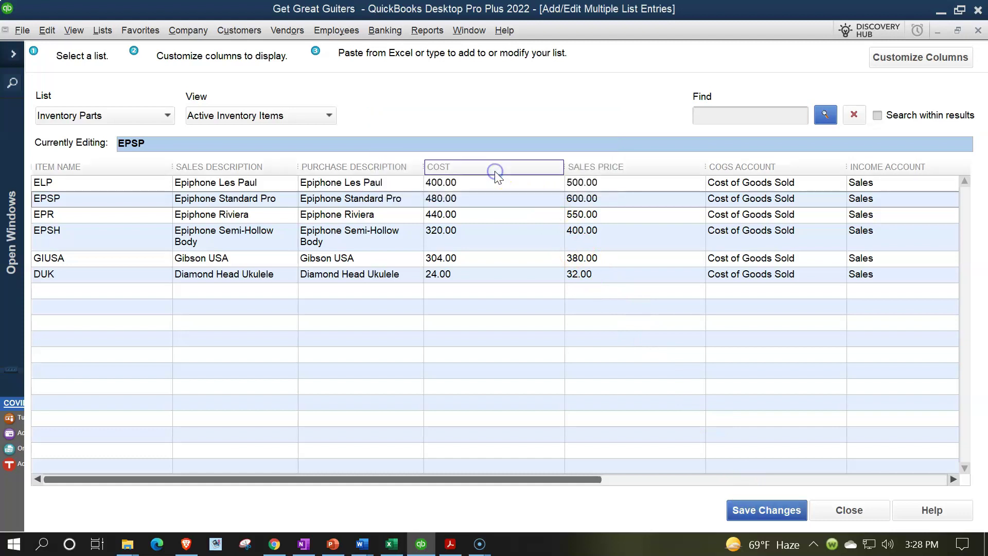
left_click(977, 31)
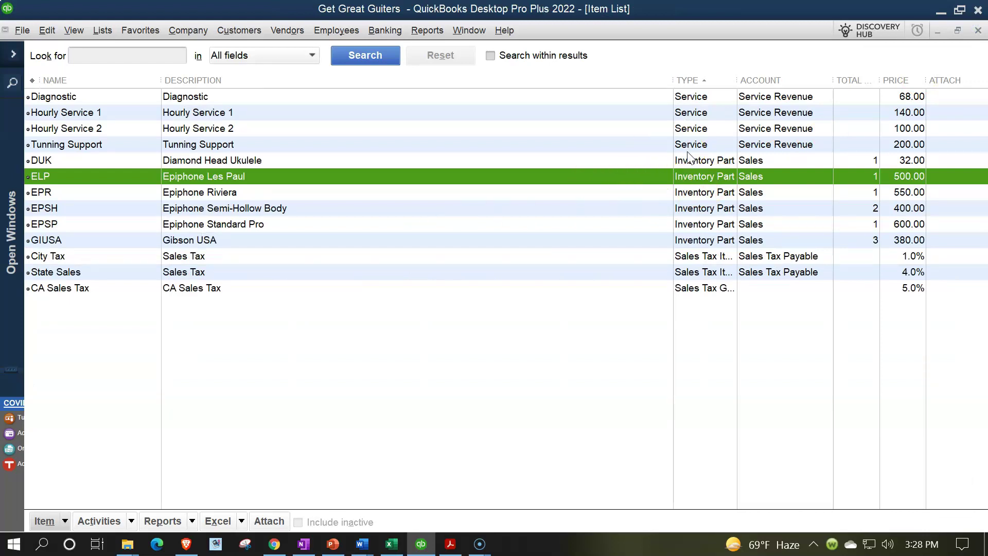
Step: Open the ELP item for editing and review its fields from part number and purchase information through sales price, tax code and income account
left_click(64, 521)
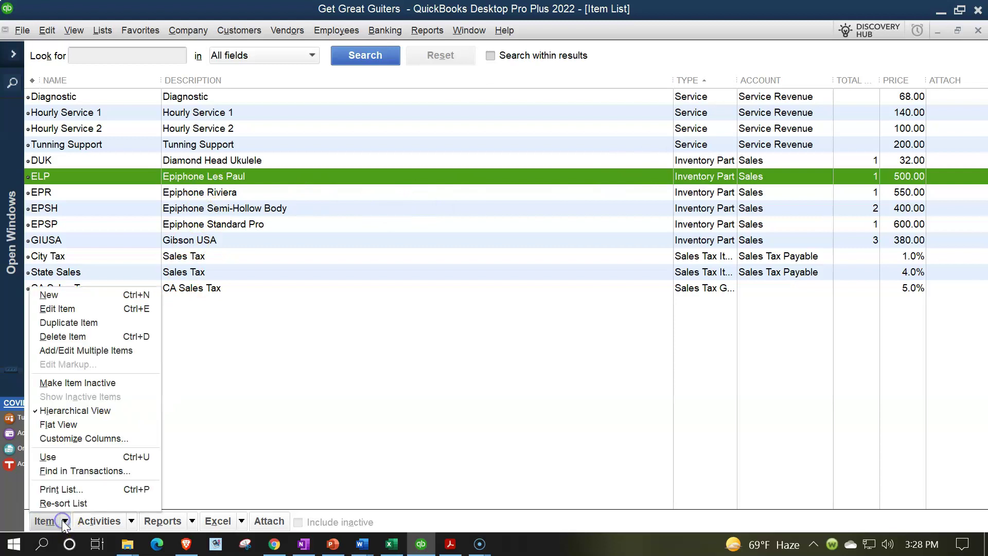
left_click(92, 308)
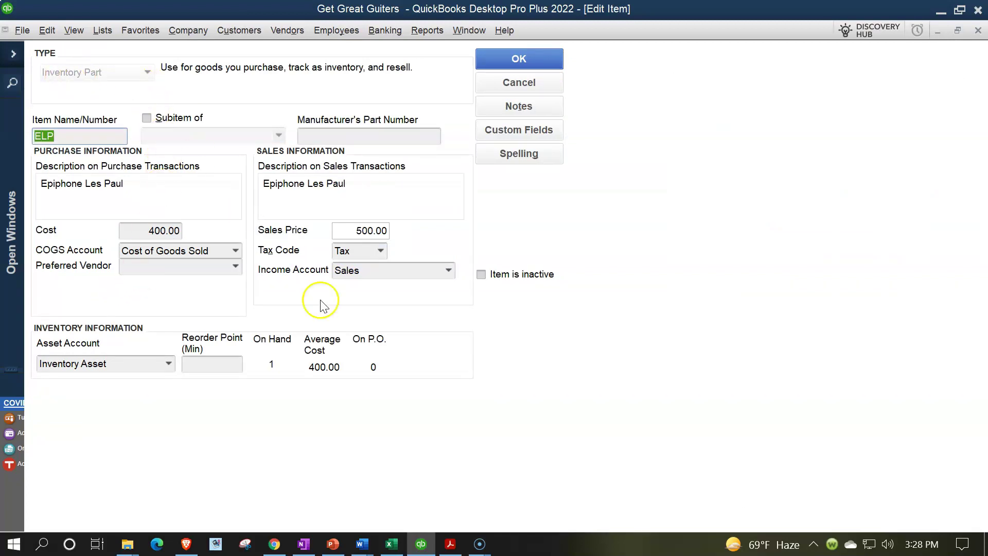
key("Tab")
key("Tab")
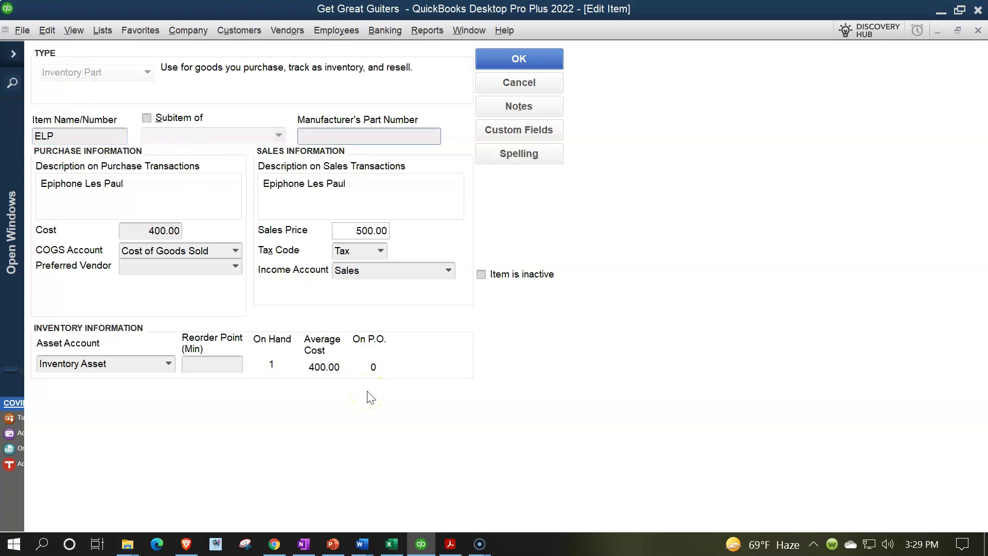
key("Tab")
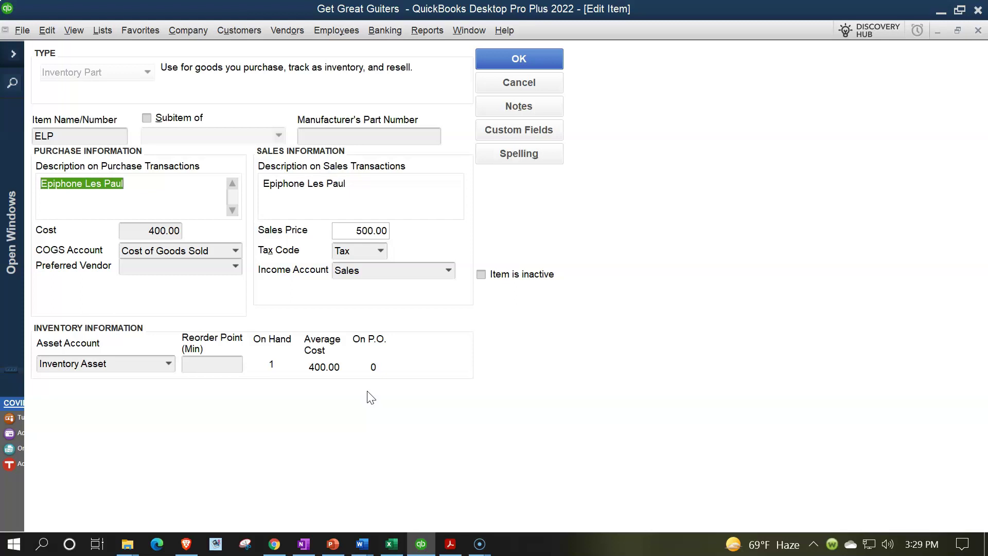
key("Tab")
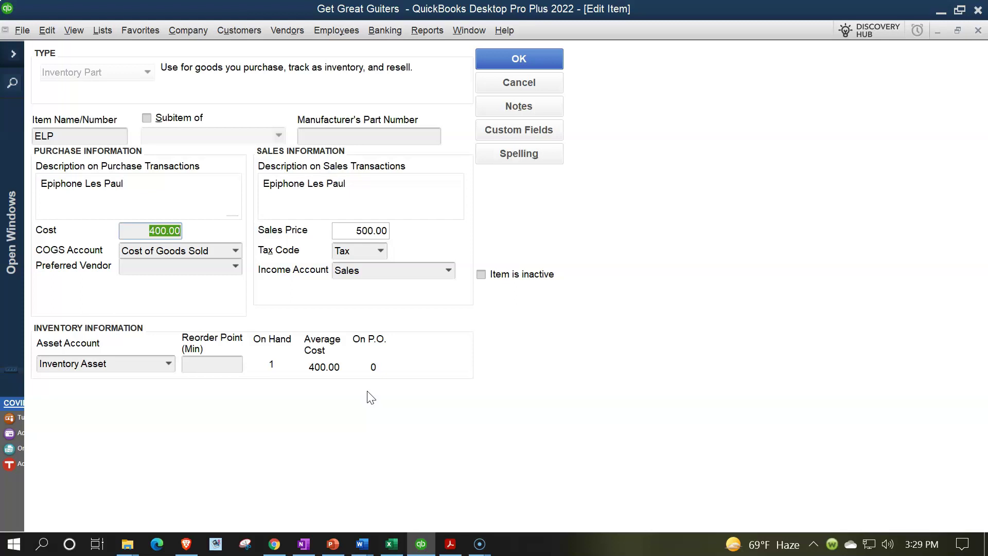
key("Tab")
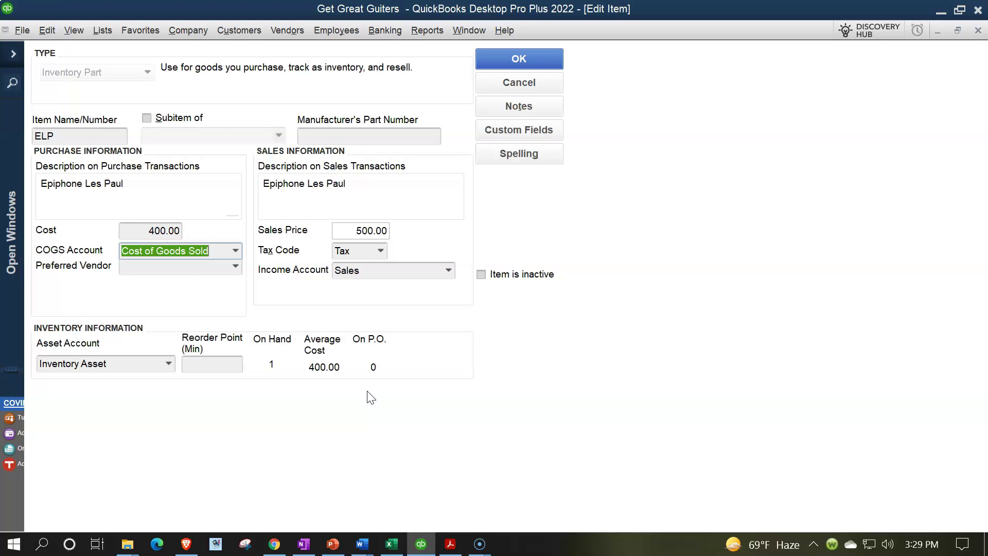
key("Tab")
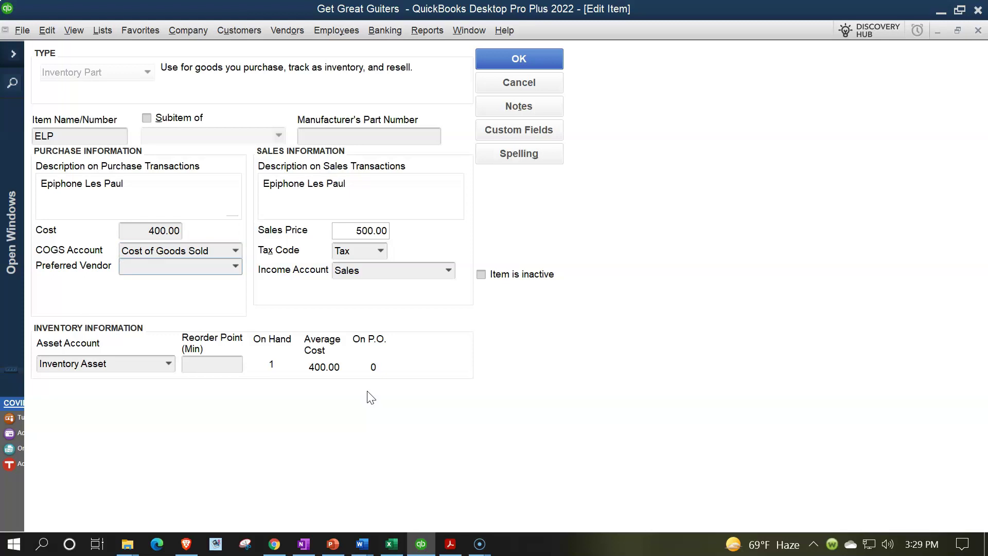
key("Tab")
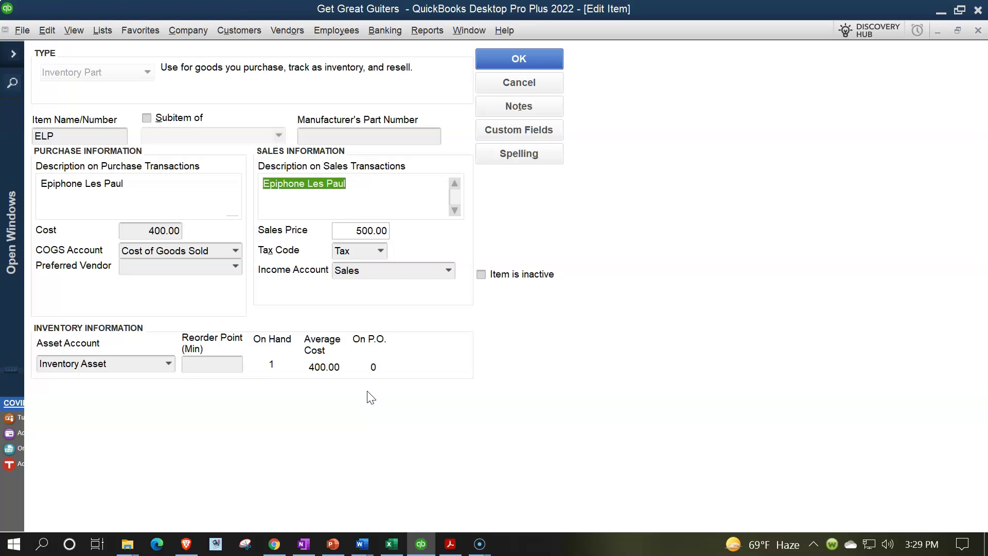
key("Tab")
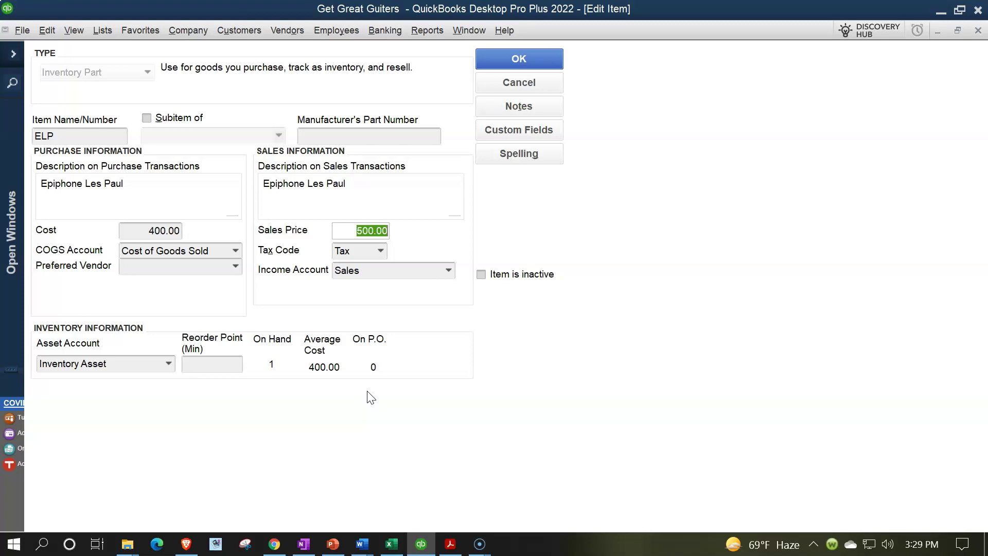
key("Tab")
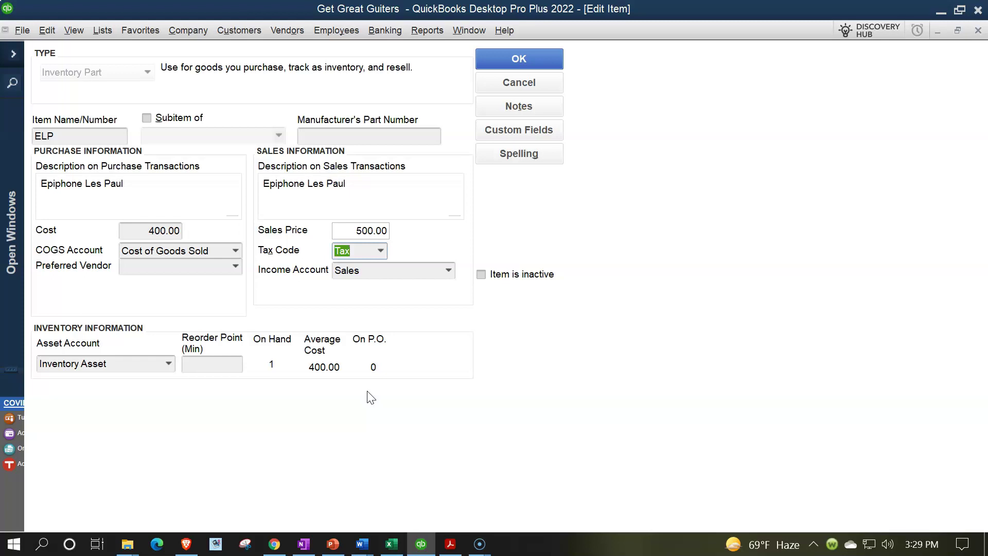
key("Tab")
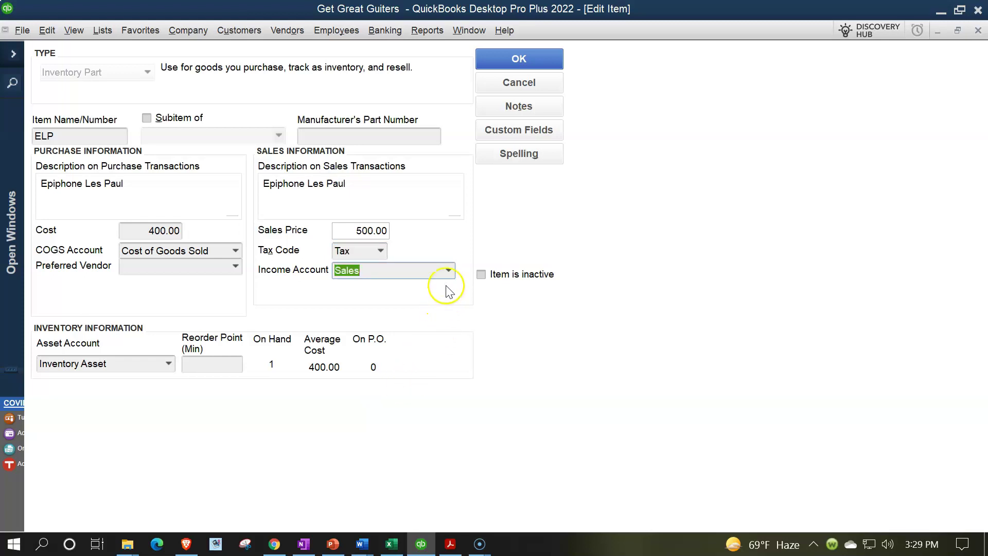
Step: Examine the account choices for ELP's Income, COGS and Asset accounts, and close the item without changes
left_click(448, 267)
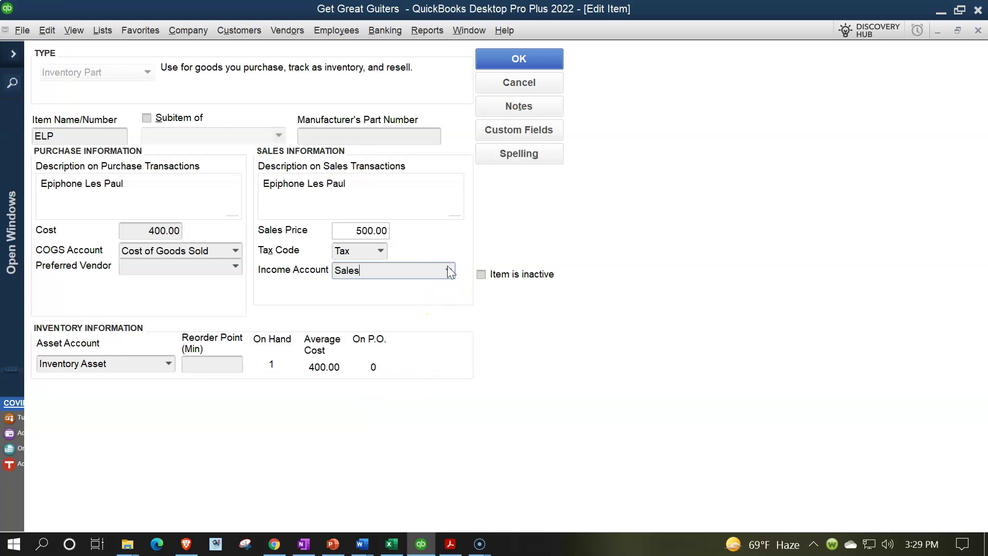
left_click(448, 267)
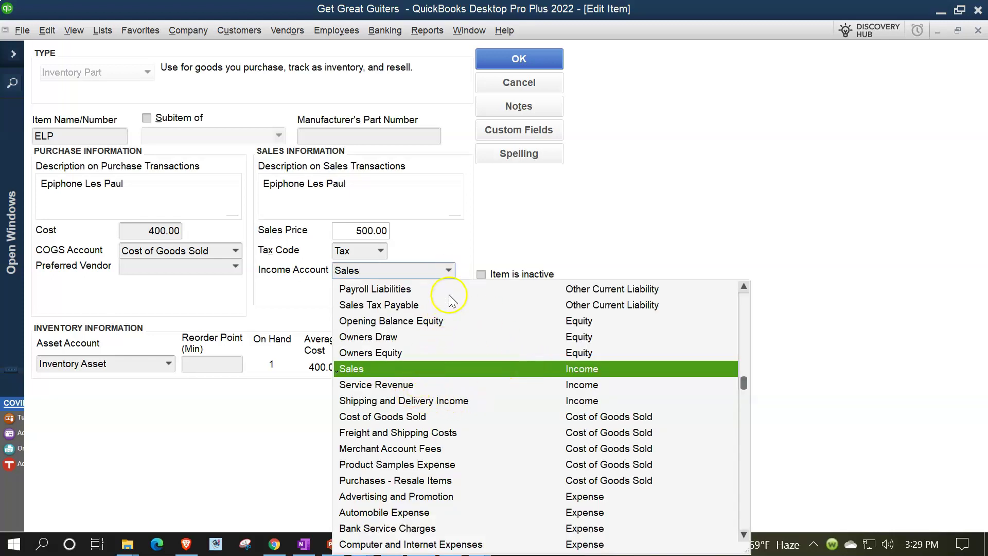
left_click(446, 270)
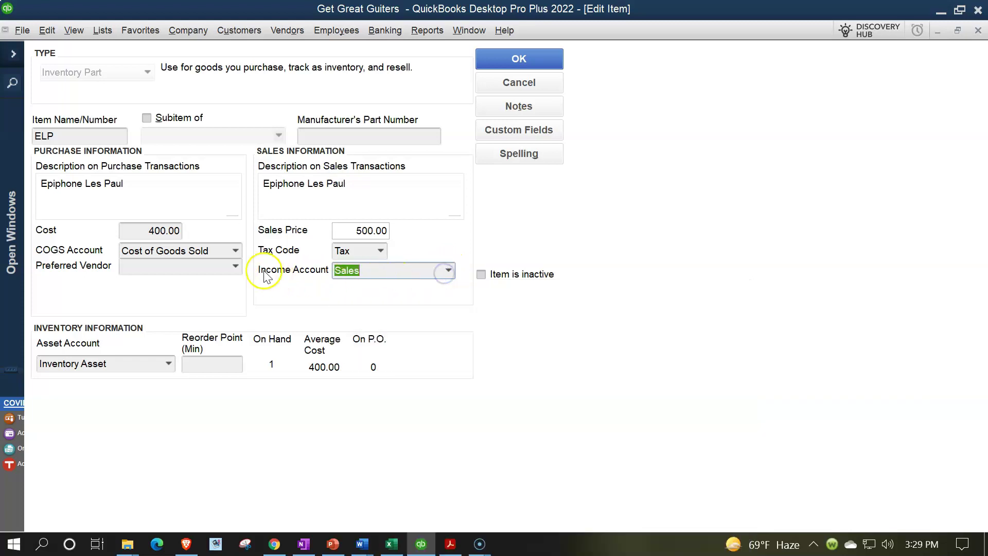
left_click(235, 250)
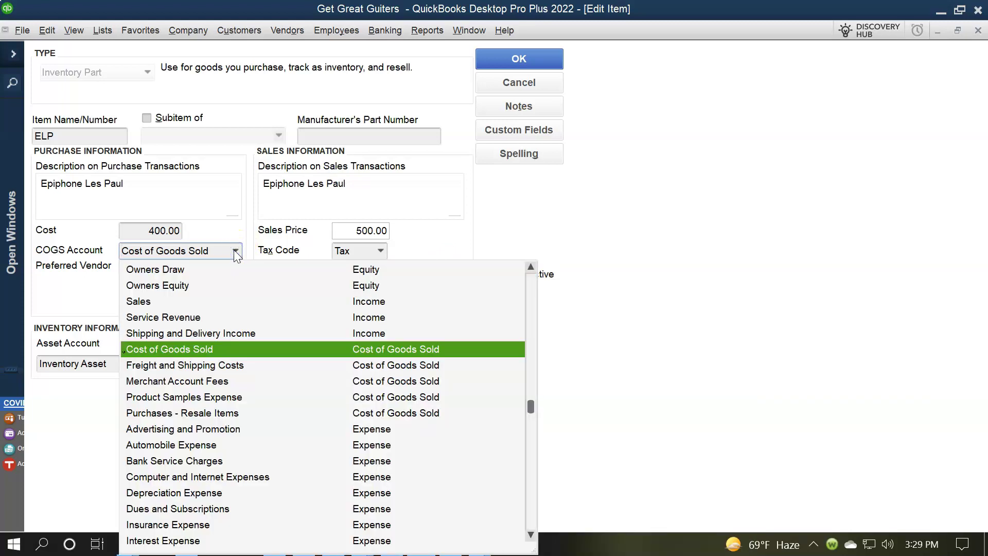
left_click(235, 251)
left_click(167, 364)
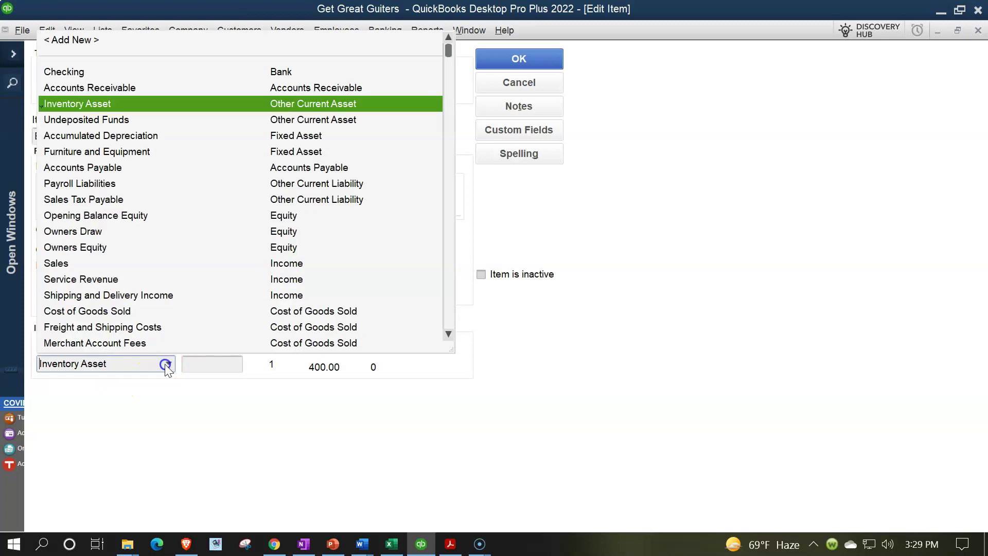
left_click(165, 363)
left_click(166, 404)
key("Tab")
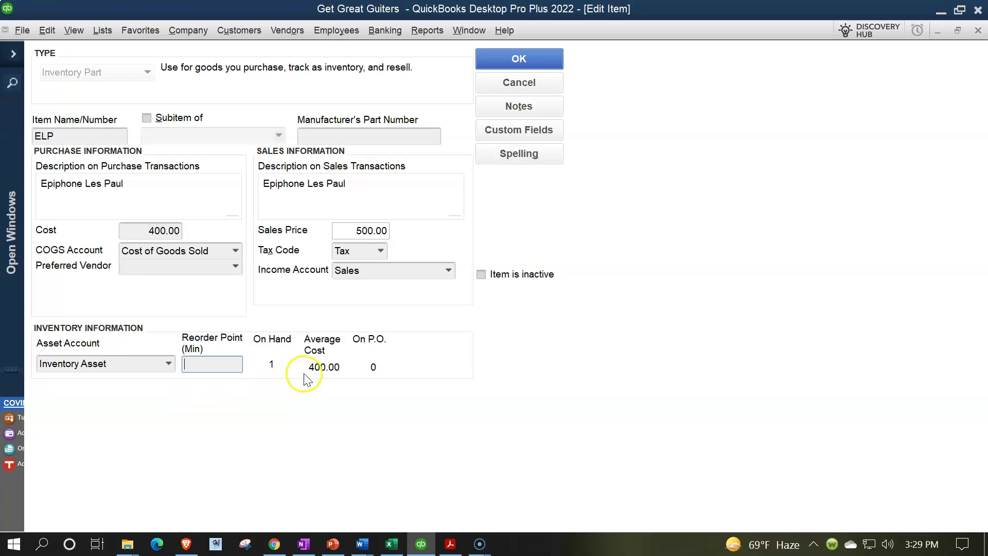
left_click(977, 30)
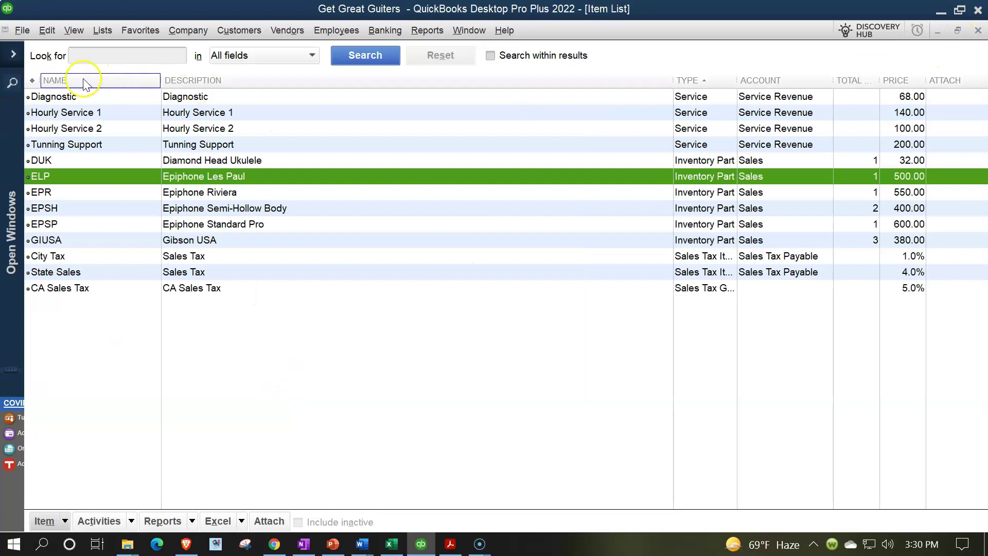
Step: Start a new invoice from the Home page with ELP as the line item and CA Sales Tax as the tax
left_click(13, 61)
left_click(29, 140)
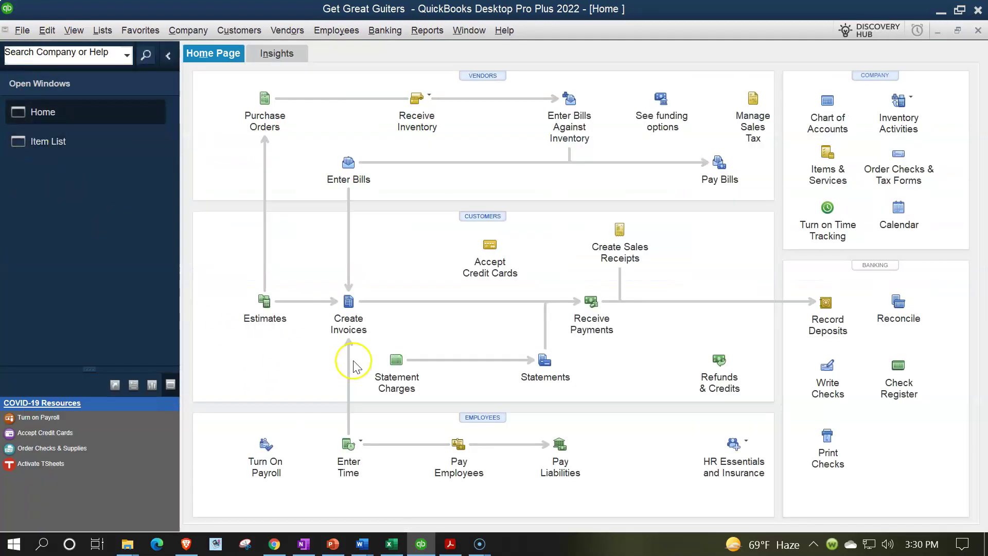
left_click(349, 316)
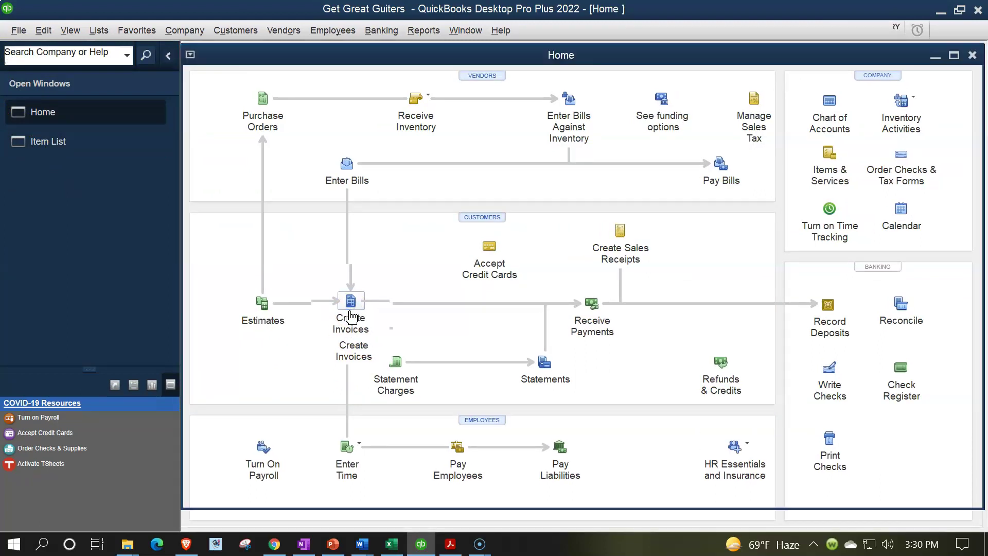
left_click(243, 311)
left_click(242, 309)
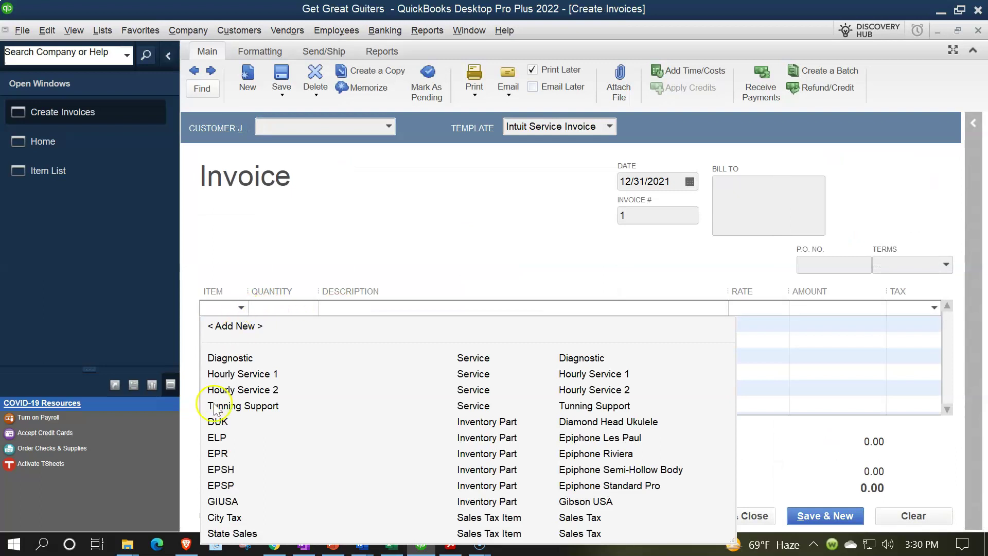
left_click(217, 438)
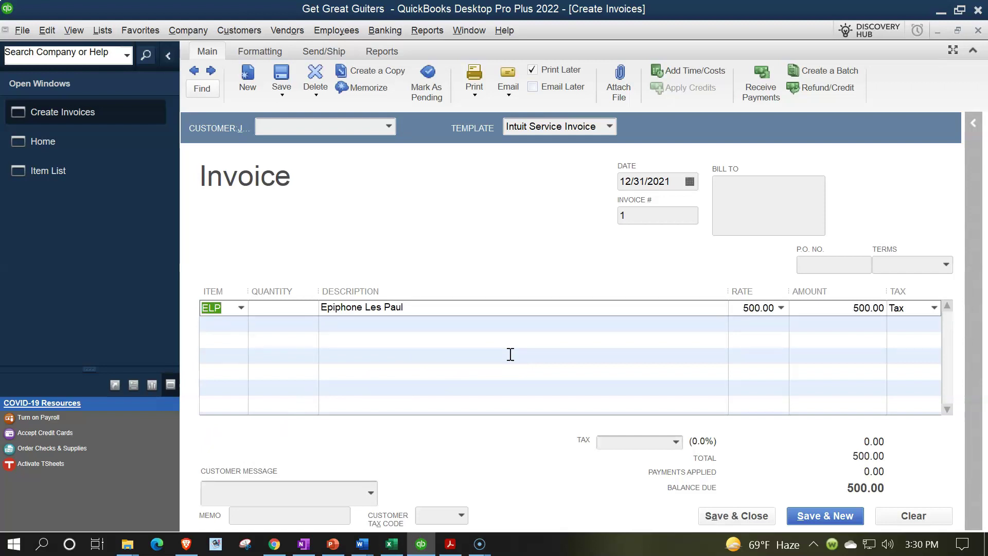
left_click(551, 453)
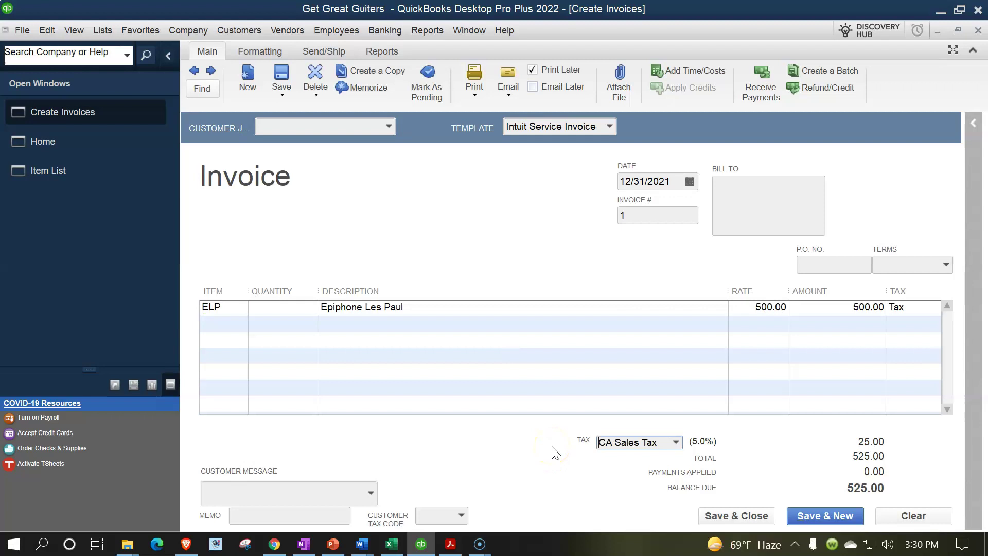
Step: Look over the ELP invoice and close it without recording the transaction
left_click(263, 189)
left_click(248, 306)
left_click(231, 307)
left_click(234, 306)
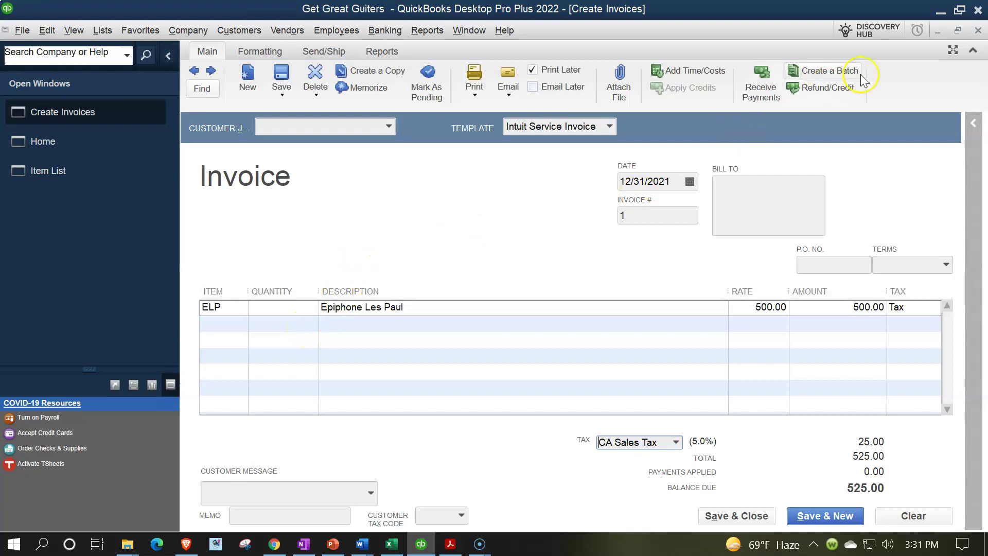
left_click(978, 31)
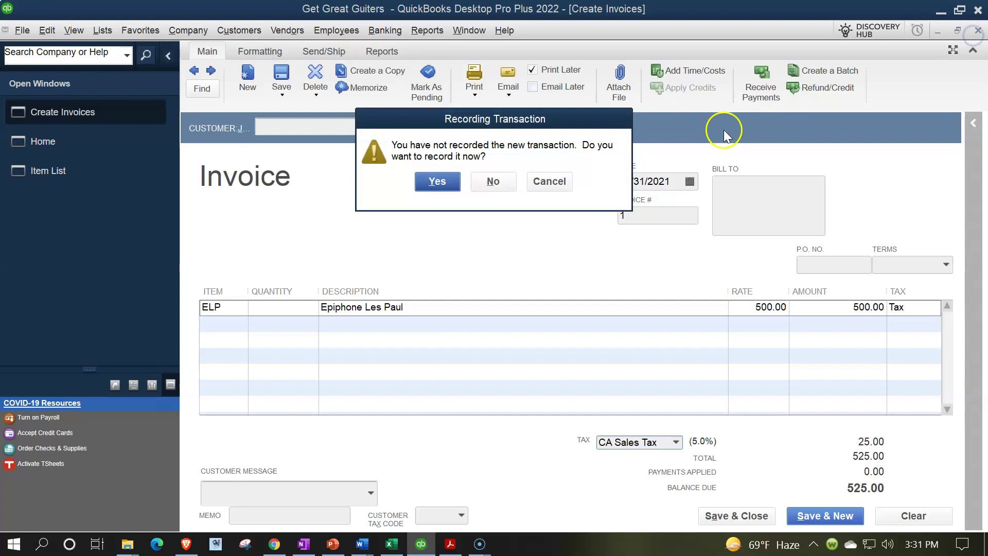
left_click(507, 181)
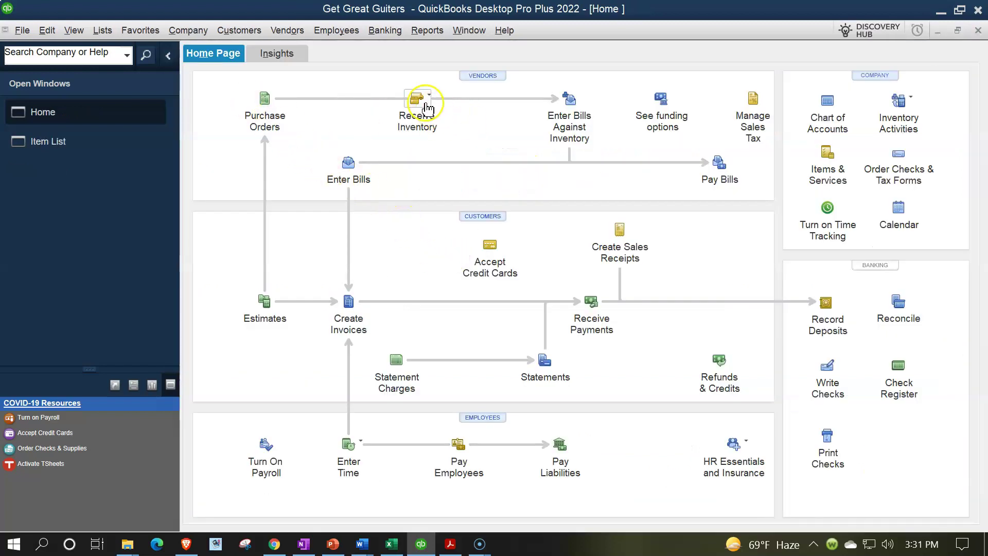
Step: Enter ELP as the item on a new vendor bill and discard the bill without recording it
left_click(349, 167)
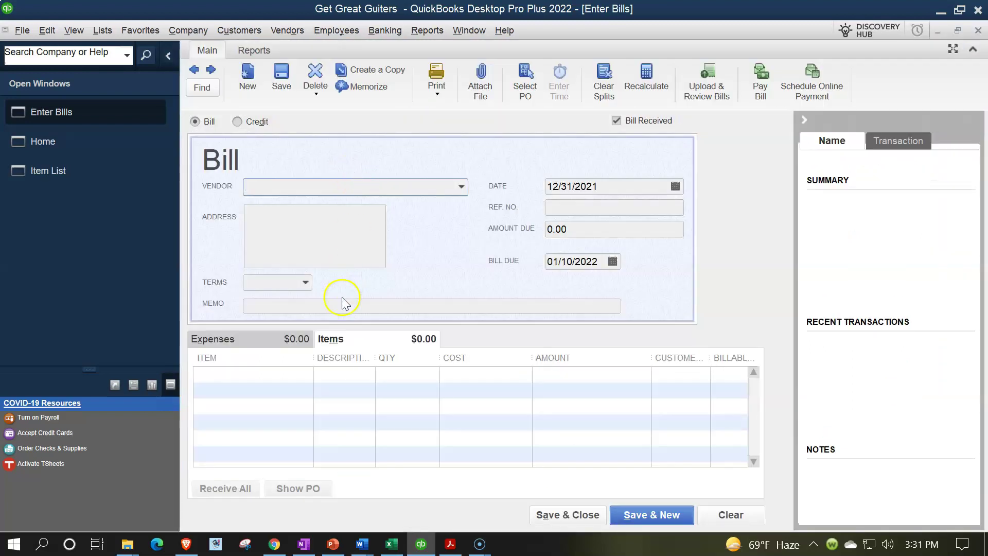
left_click(309, 380)
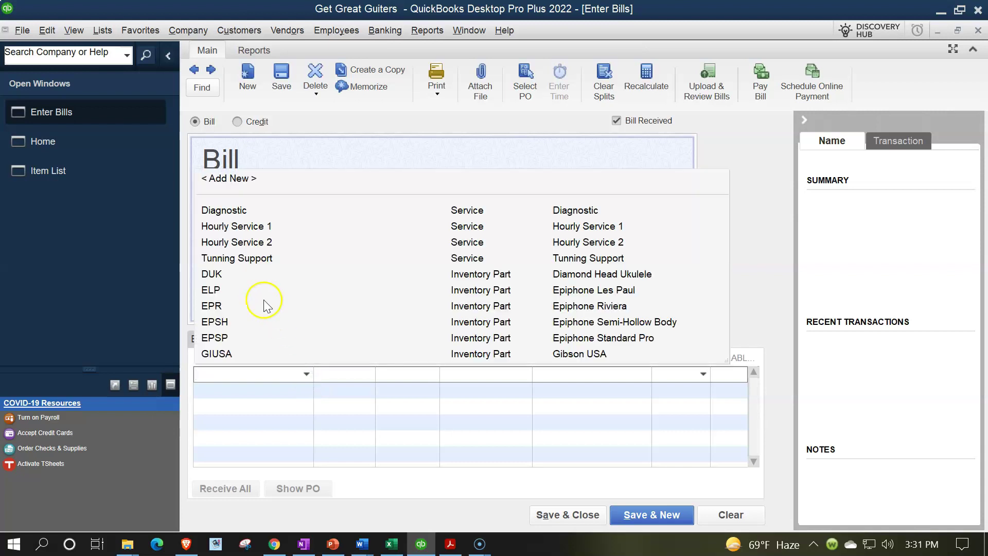
left_click(221, 289)
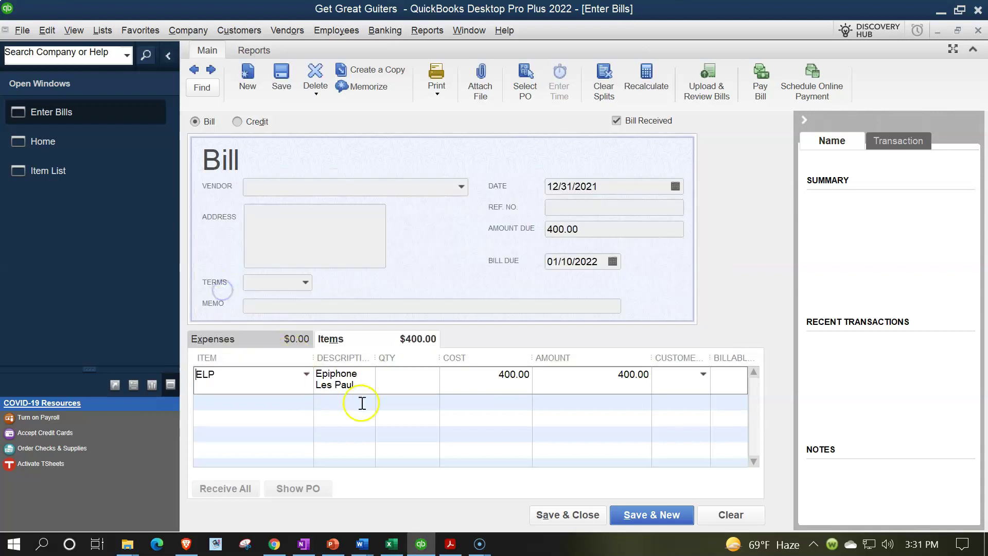
left_click(465, 427)
left_click(237, 190)
left_click(467, 418)
left_click(468, 408)
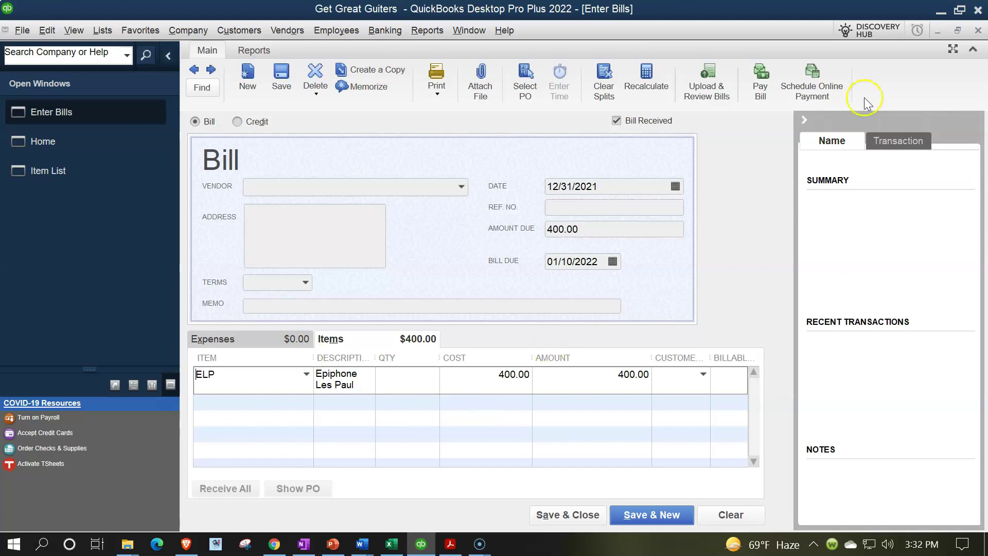
left_click(976, 32)
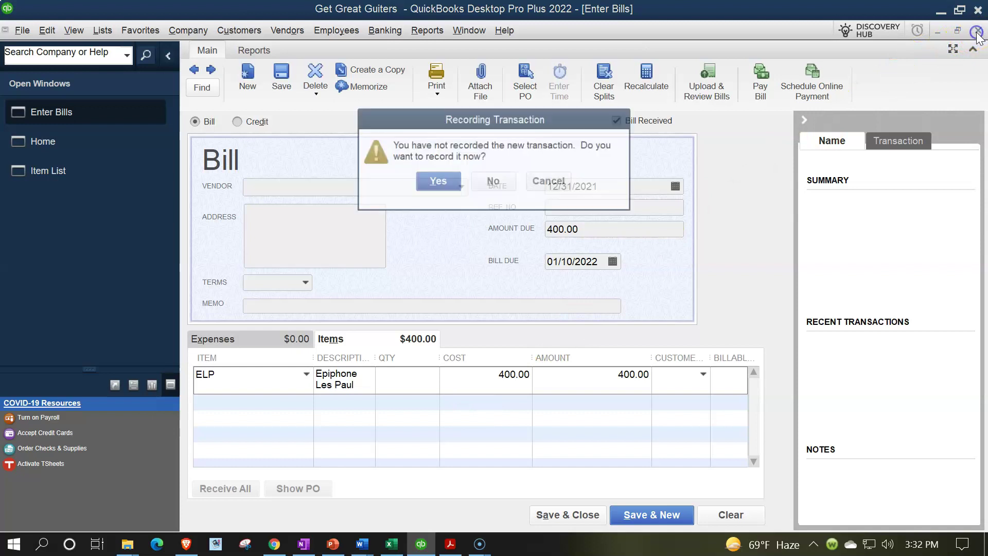
left_click(493, 180)
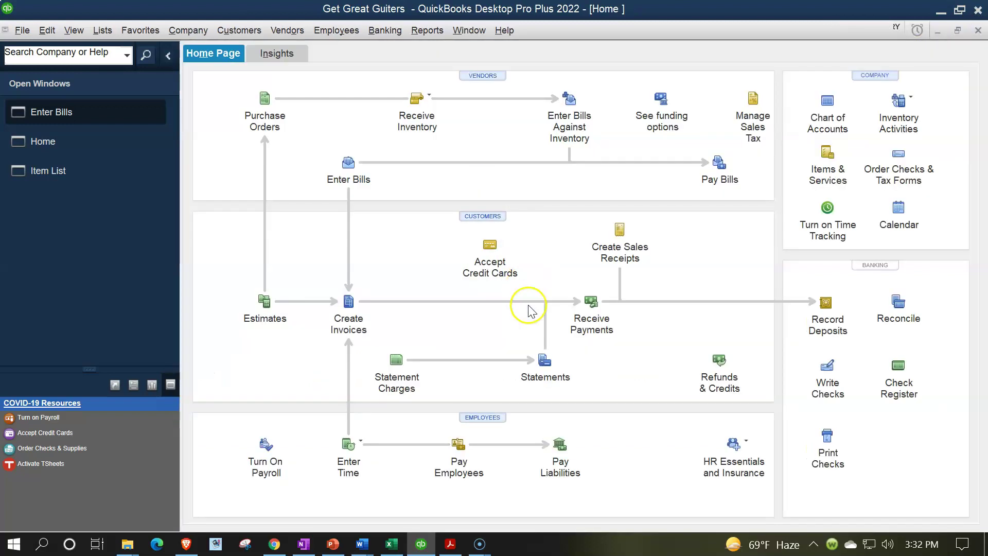
Step: Open the Balance Sheet Standard report
left_click(418, 34)
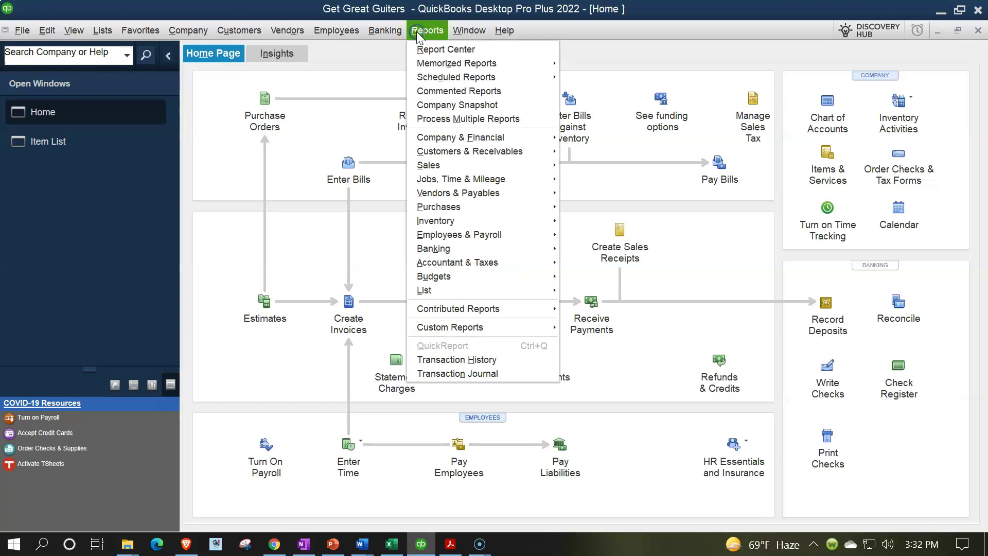
mouse_move(453, 136)
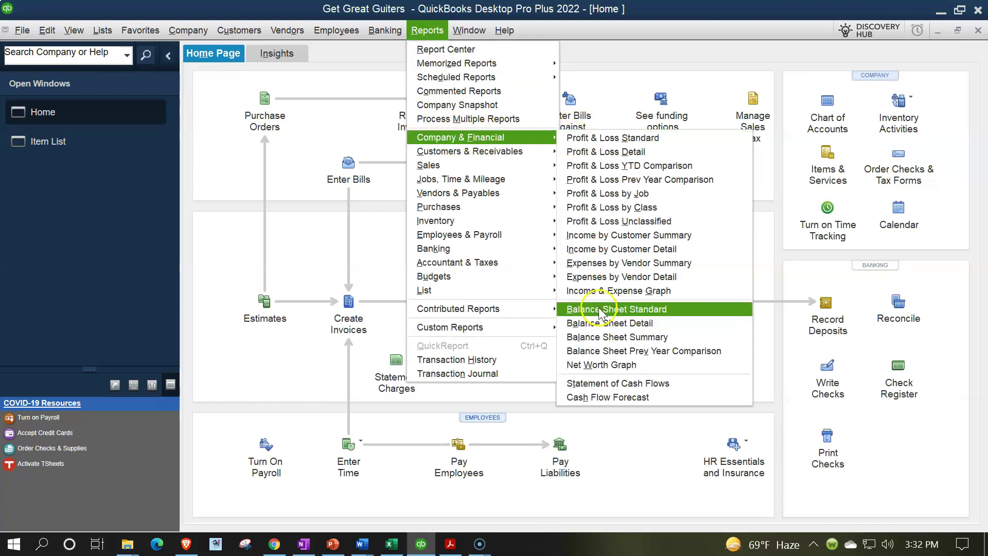
left_click(600, 309)
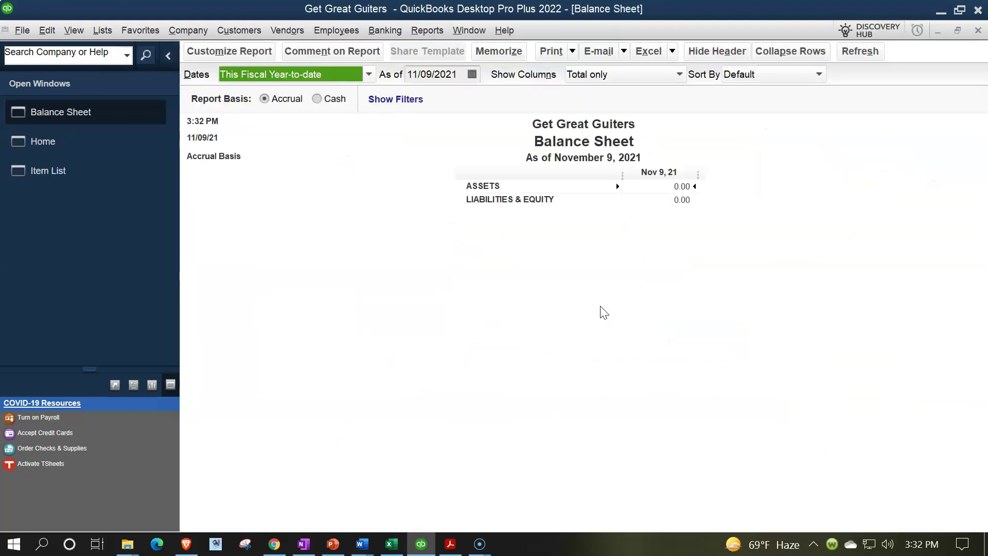
Step: Set the Balance Sheet date to 12/31/2021 and compare its Inventory Asset balance with the Beginning Balances Trial Balance PDF
type("123121")
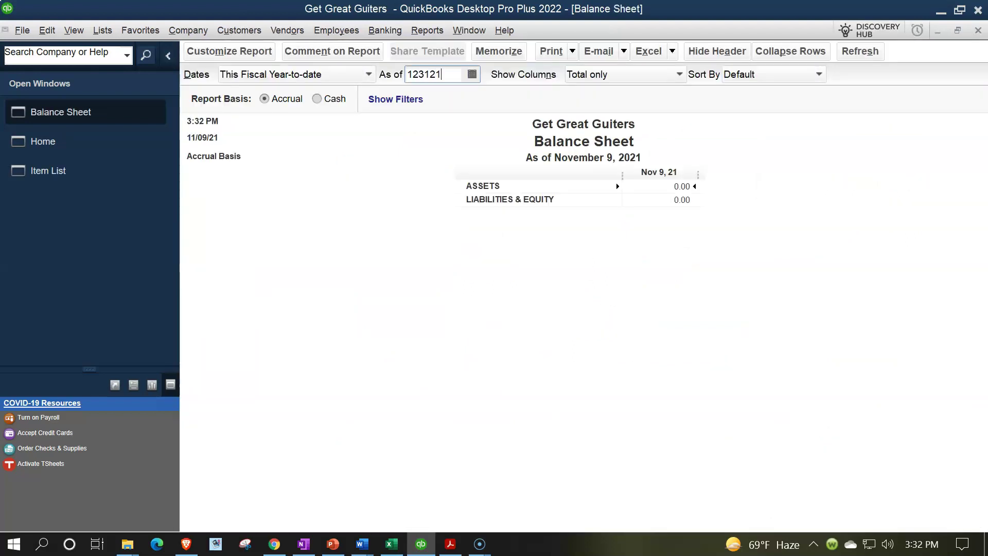
key("Tab")
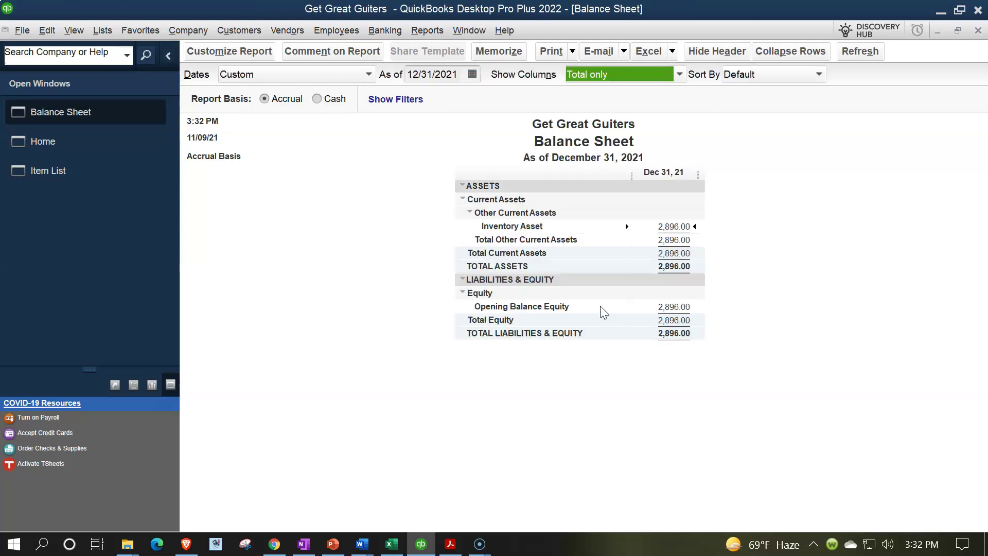
left_click(677, 228)
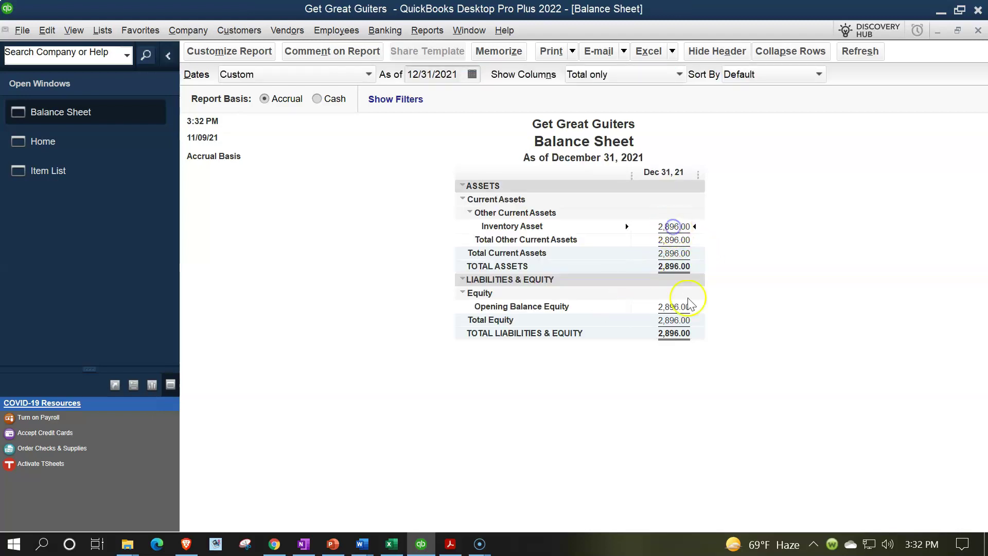
left_click(450, 544)
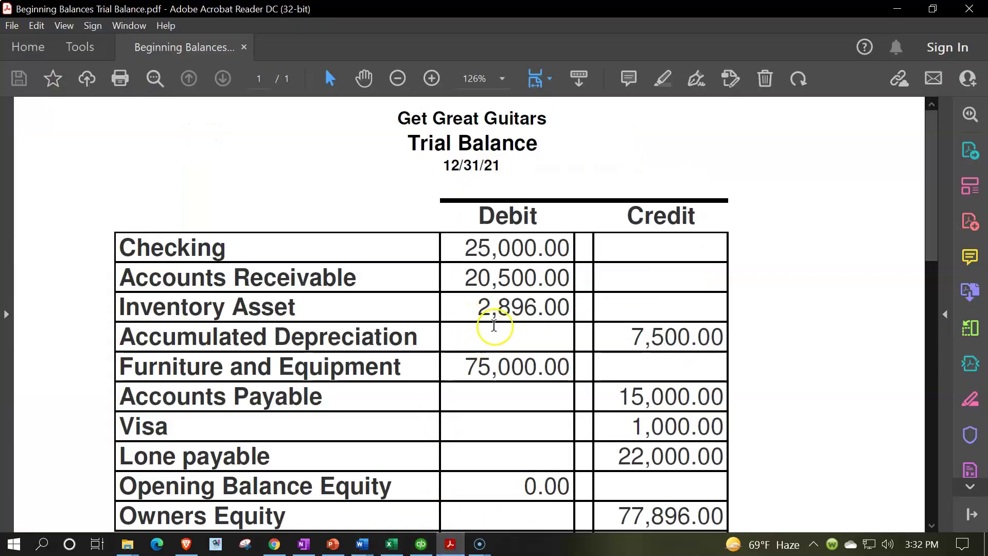
left_click(897, 9)
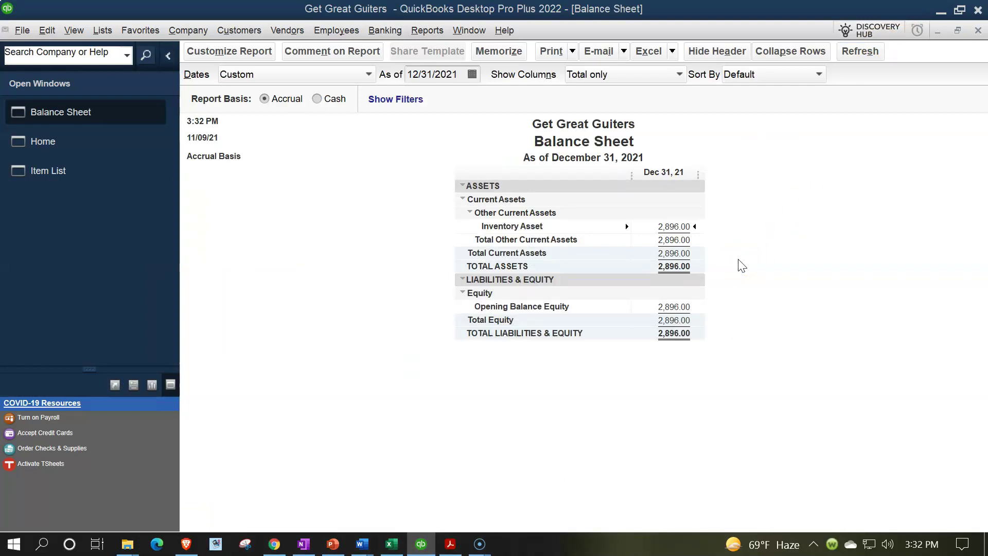
Step: Drill into the Inventory Asset balance, view the GIUSA opening balance adjustment, and return to the Balance Sheet
double_click(677, 226)
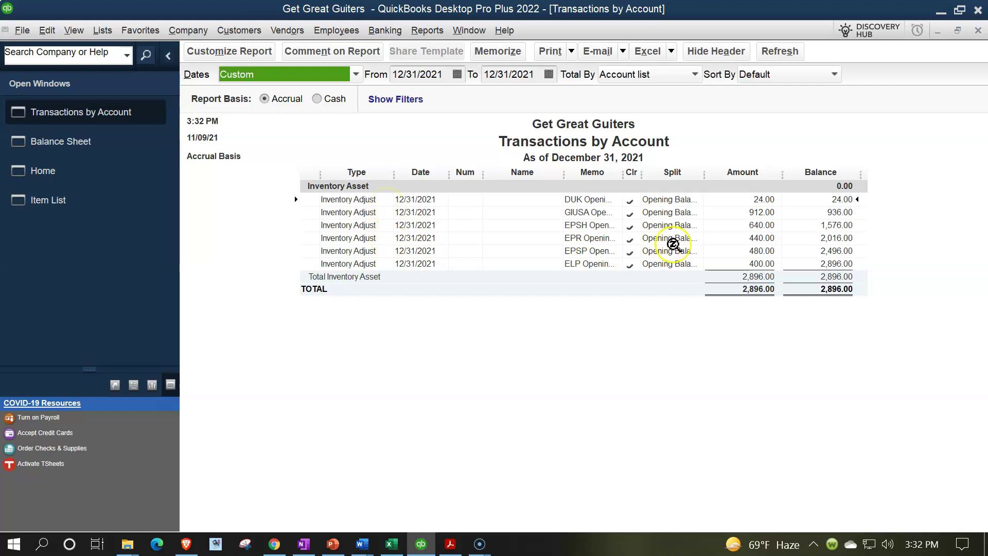
double_click(735, 215)
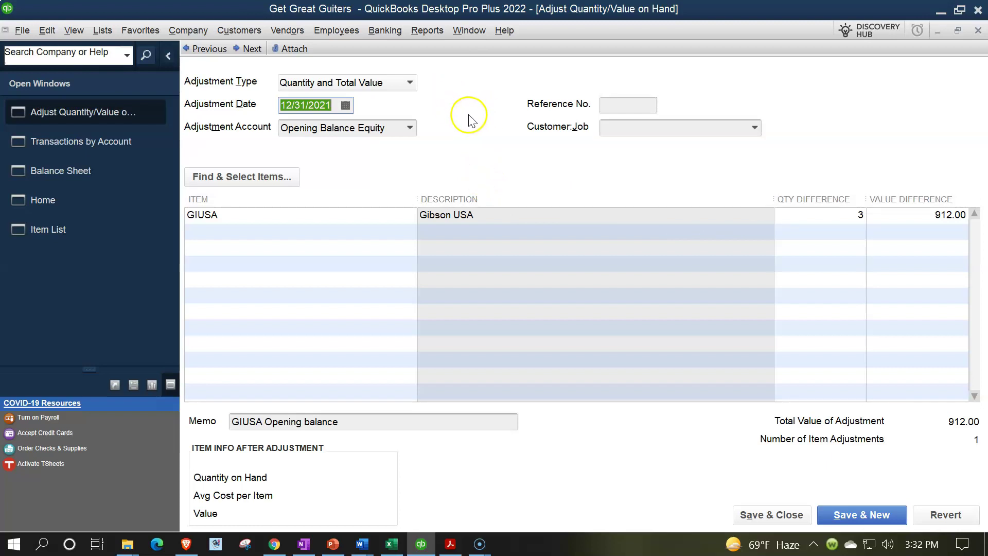
left_click(979, 32)
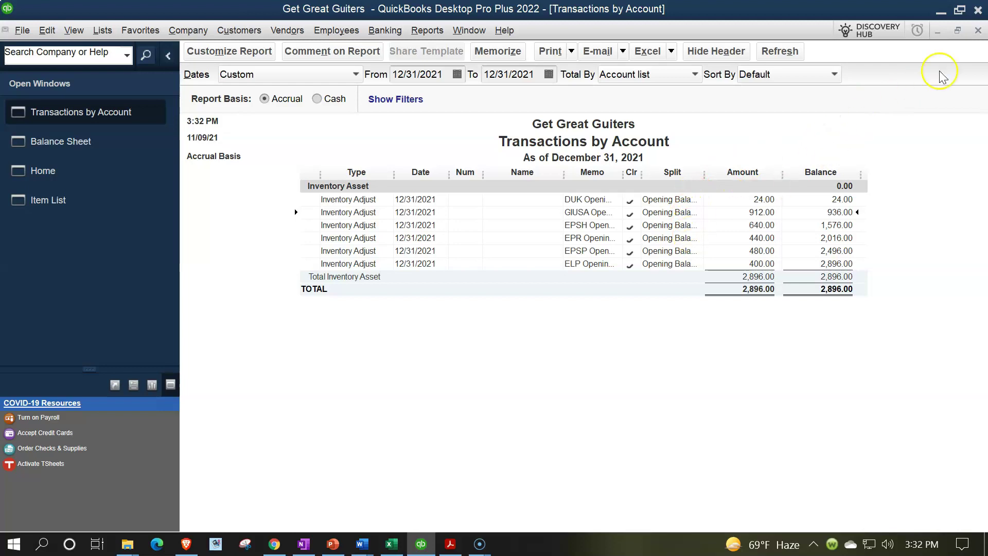
left_click(977, 30)
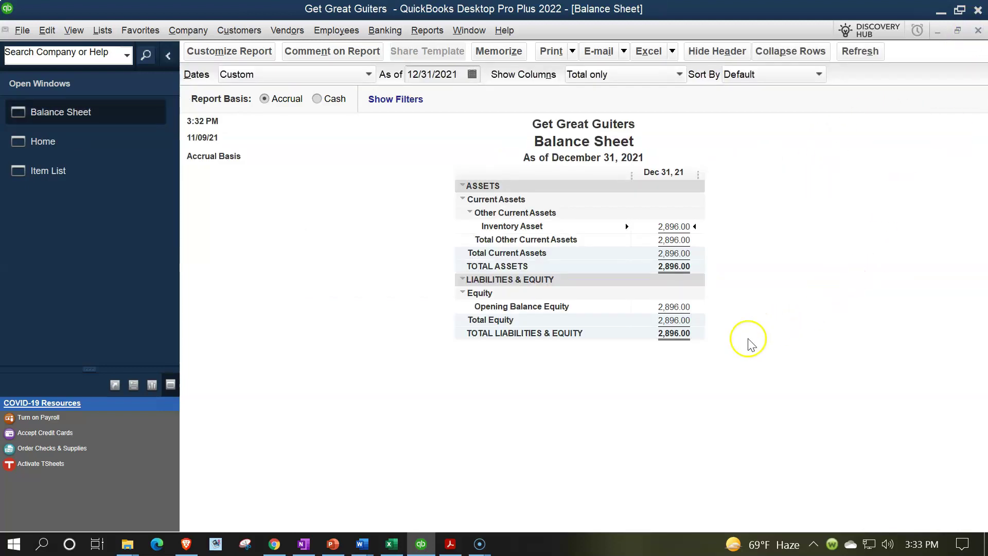
Step: Drill into Opening Balance Equity, check it against the trial balance PDF, and close the transaction detail
left_click(668, 307)
double_click(668, 308)
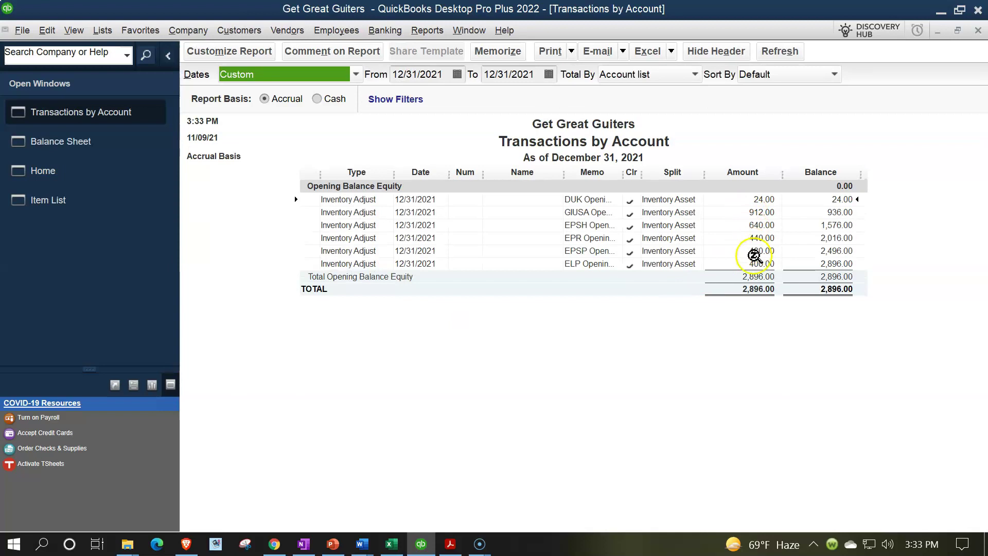
left_click(450, 543)
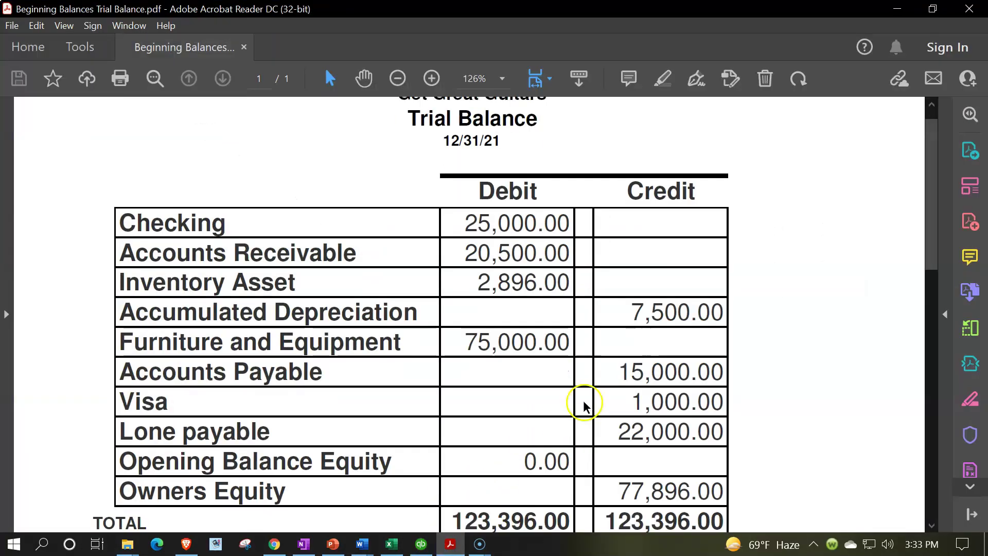
scroll(585, 405, "down", 1)
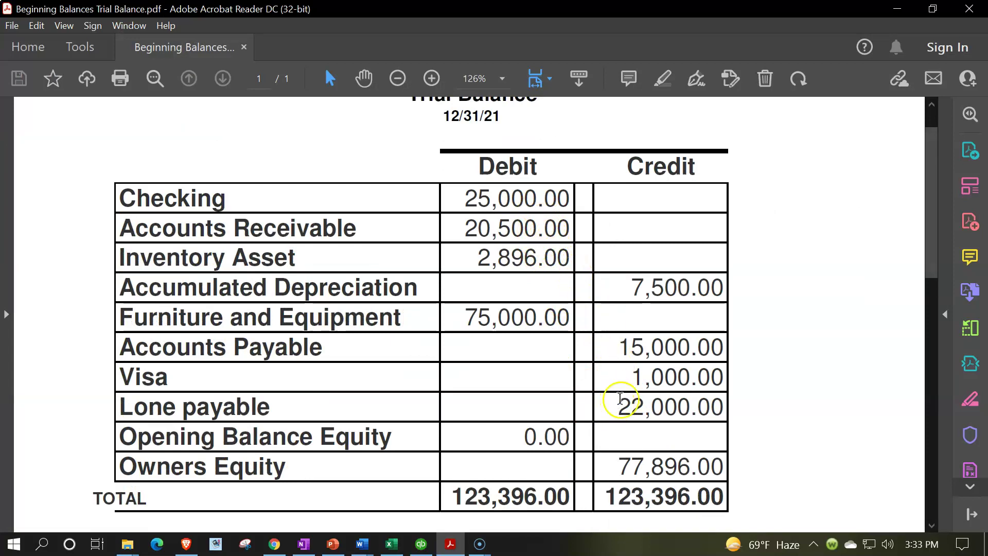
left_click(897, 9)
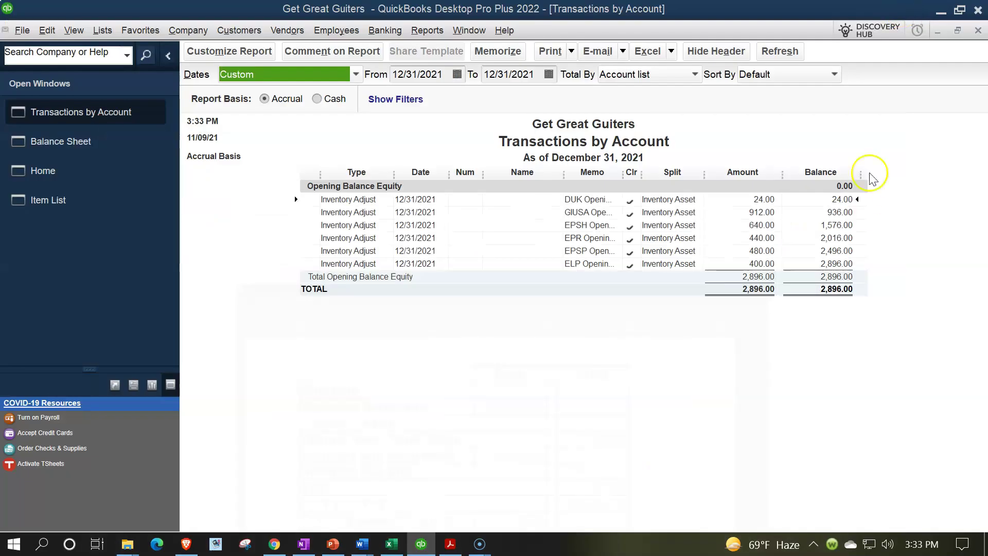
left_click(978, 31)
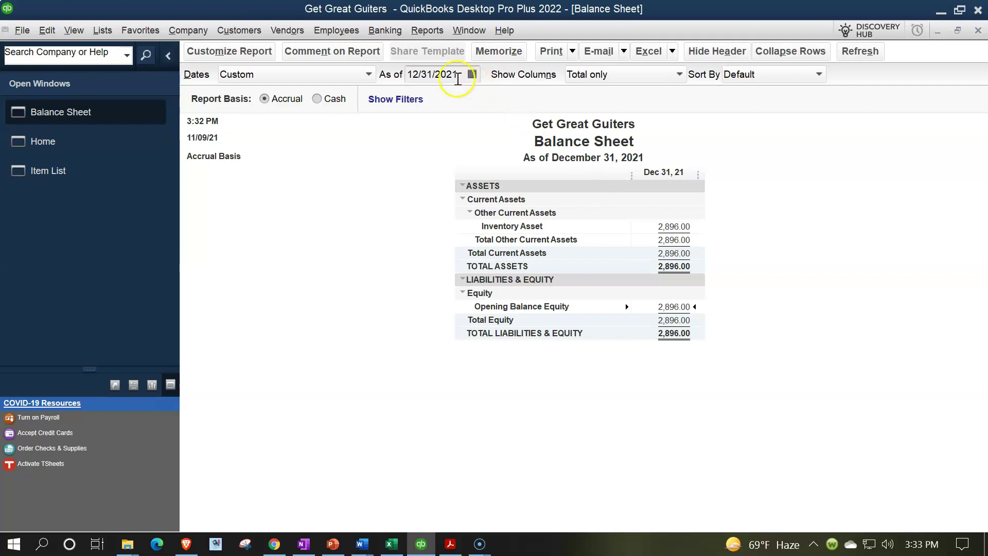
Step: Set the Balance Sheet's as-of date to 01/01/2022
left_click(437, 74)
key("Tab")
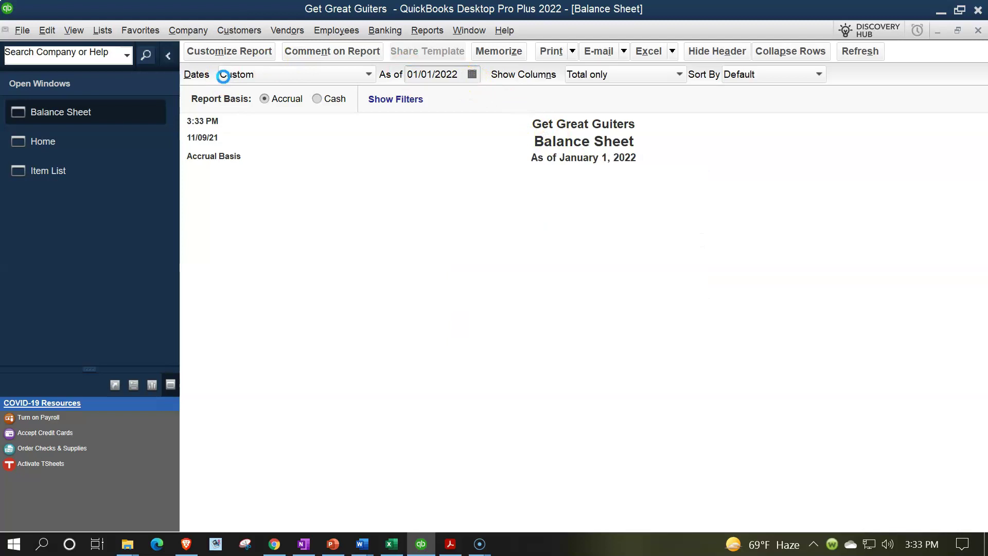
left_click(615, 394)
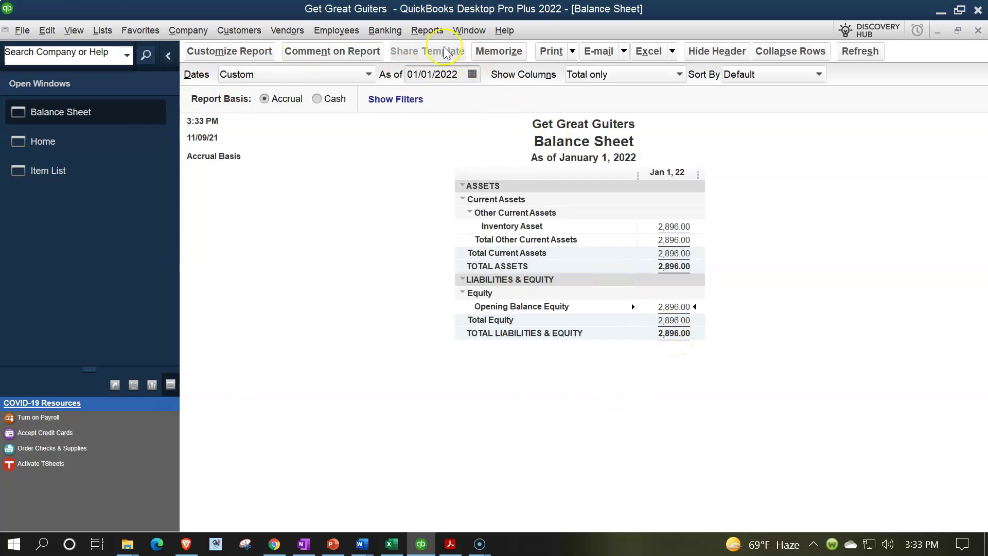
Step: Open the Profit & Loss Standard report and set its dates from 01/01/2021 to 12/31/2021
left_click(429, 32)
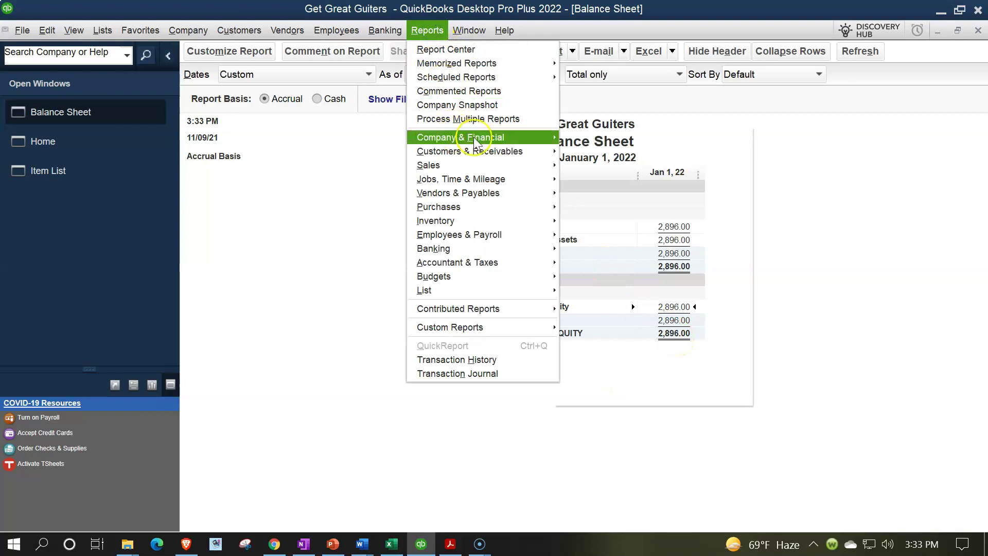
mouse_move(545, 136)
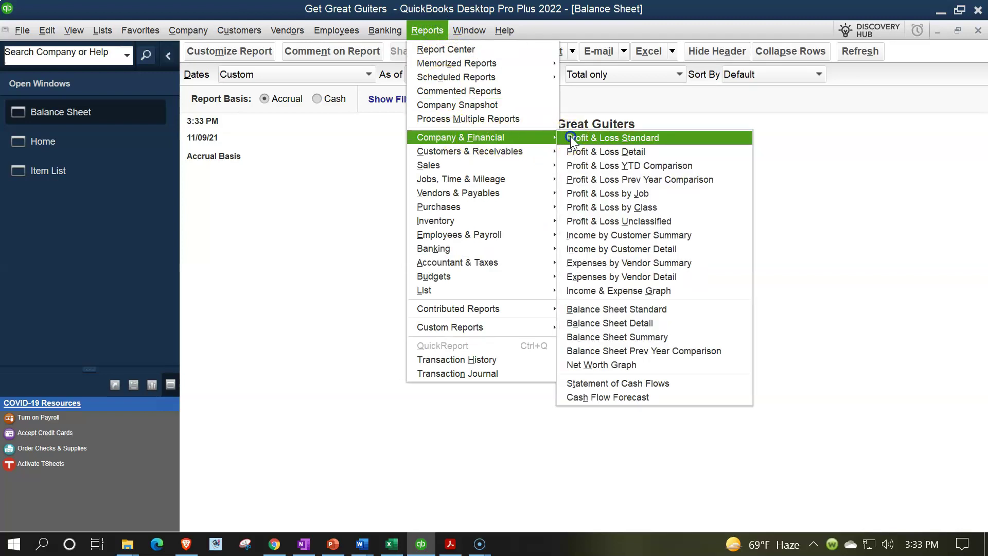
left_click(570, 138)
type("0")
key("Tab")
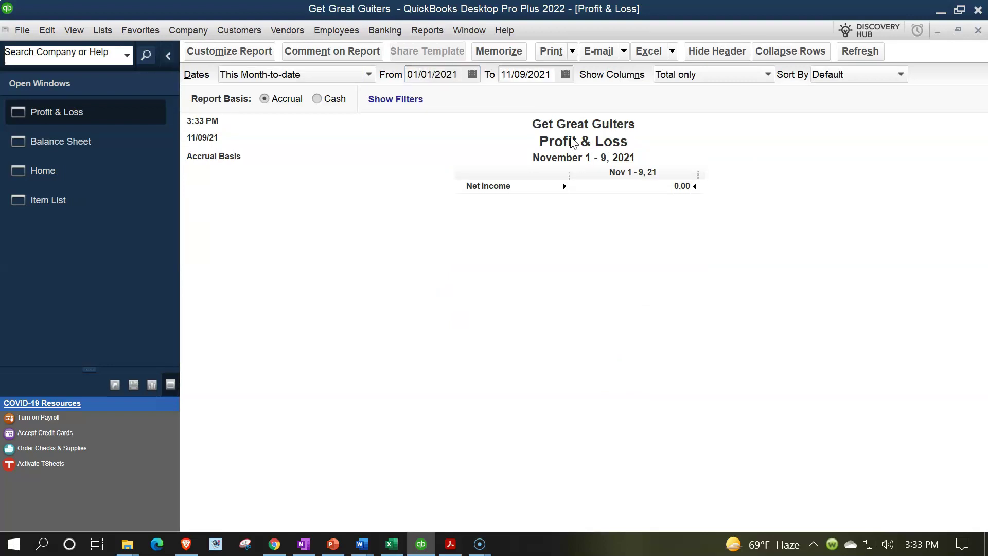
type("12/3")
key("Tab")
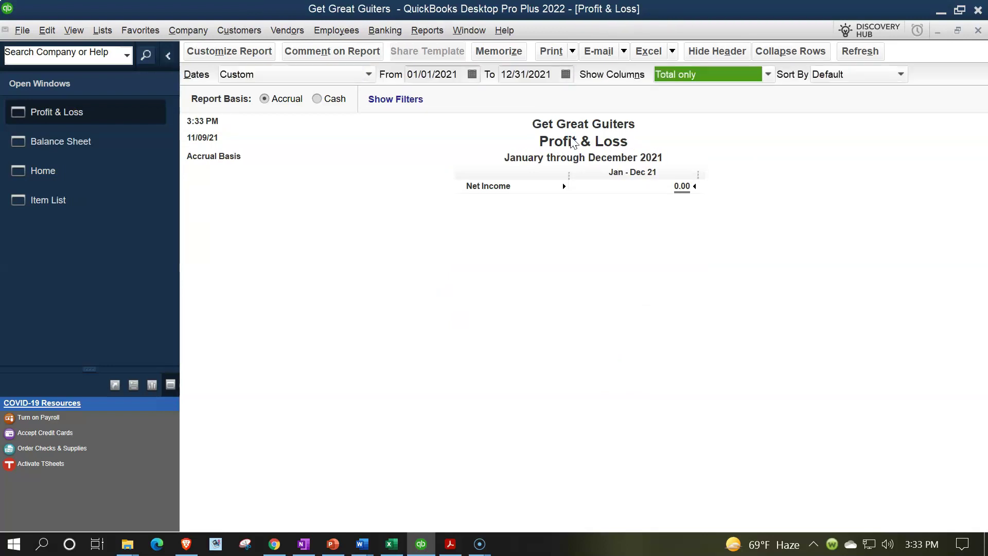
left_click(473, 325)
Step: Set the Profit & Loss report's date range to 01/01/2022 through 12/31/2022
left_click_drag(462, 72, 384, 73)
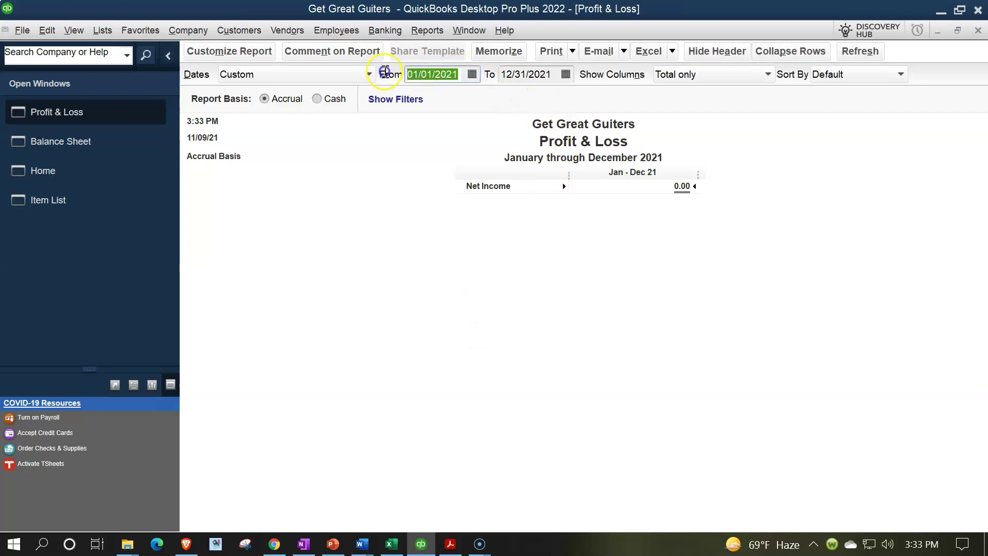
type("0")
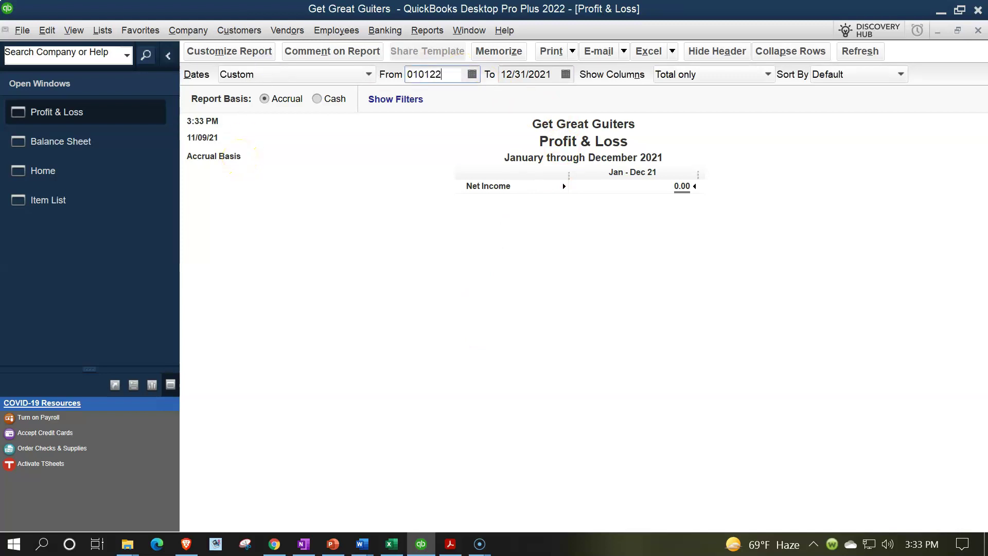
key("Tab")
type("1")
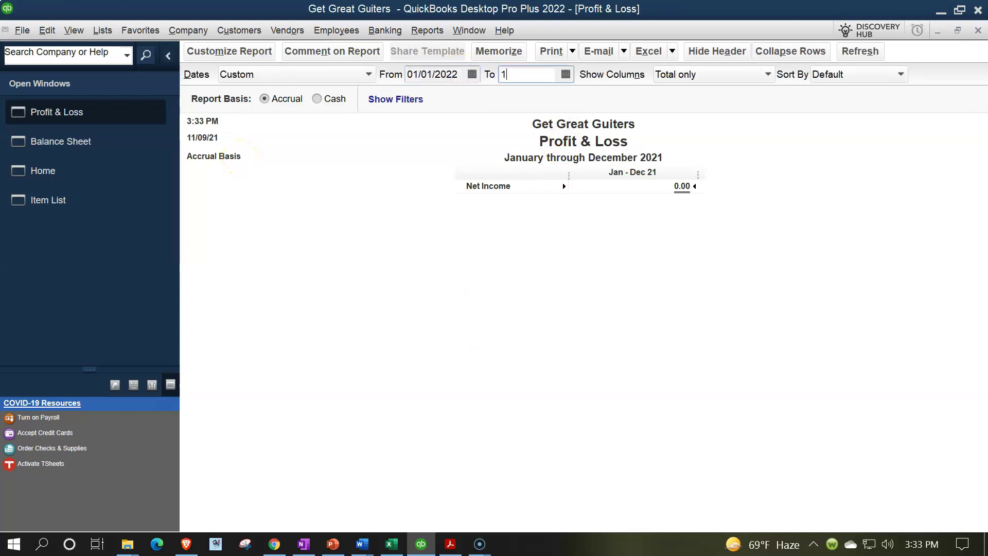
type("2/31/202")
key("Tab")
left_click(466, 306)
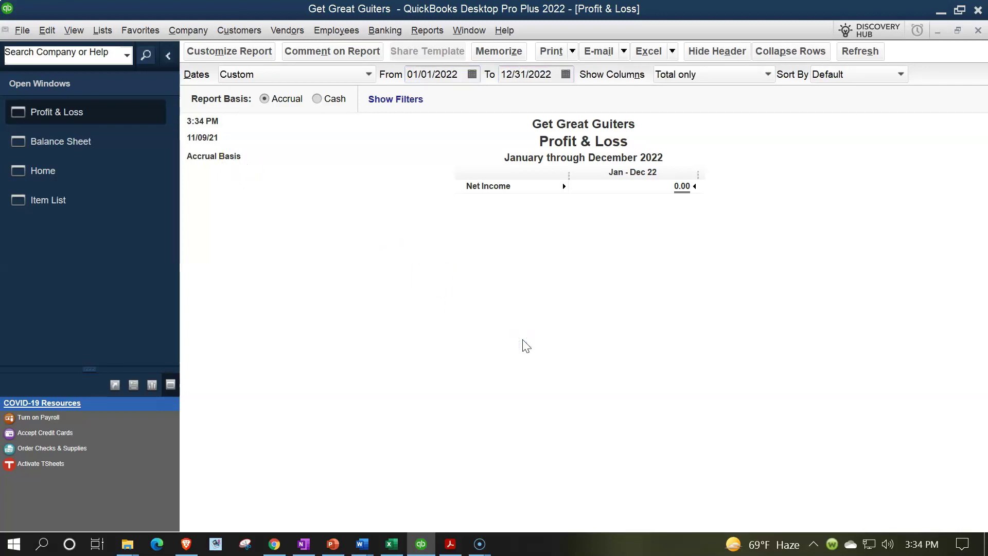
Step: Close the Profit & Loss report without memorizing it and return to the Opening Balance Equity line on the Balance Sheet
left_click(978, 30)
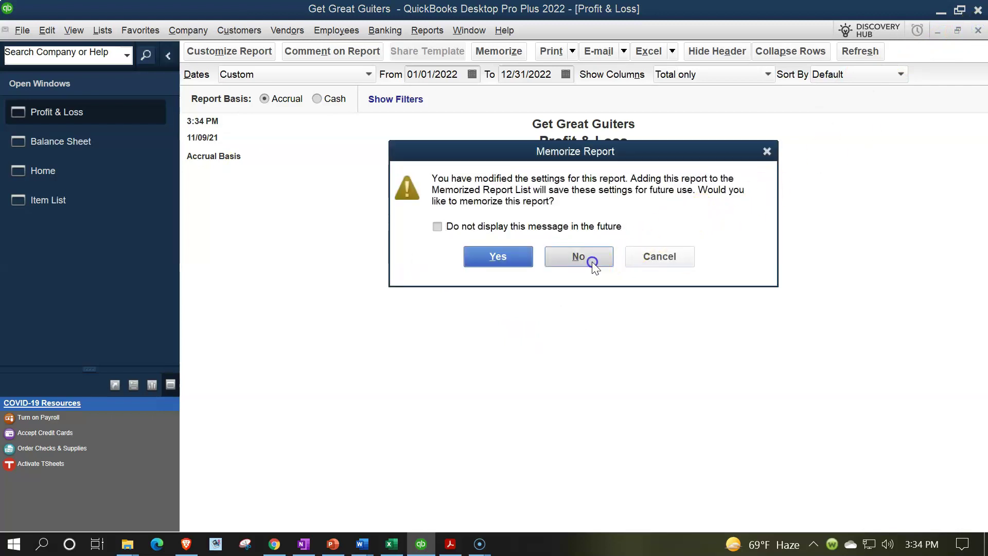
left_click(591, 261)
left_click(675, 313)
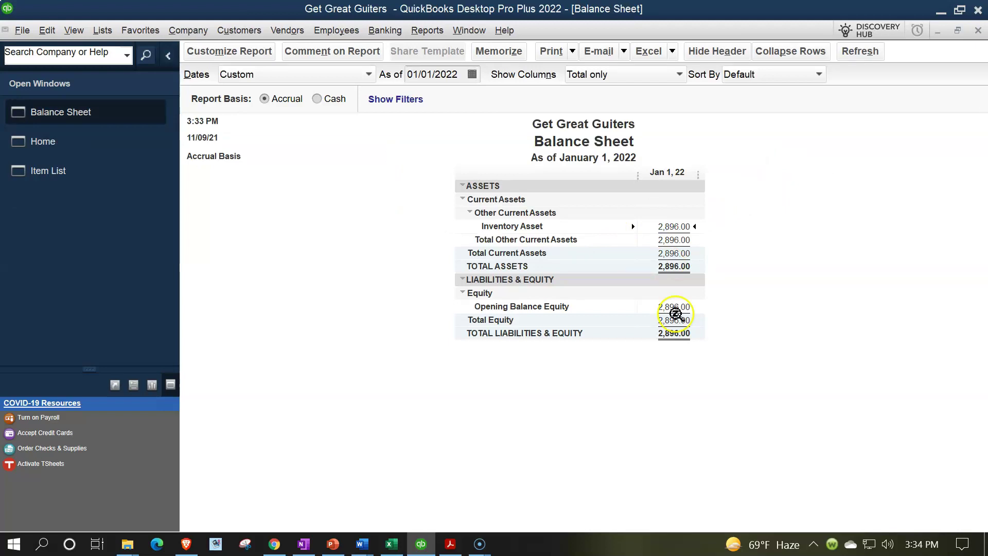